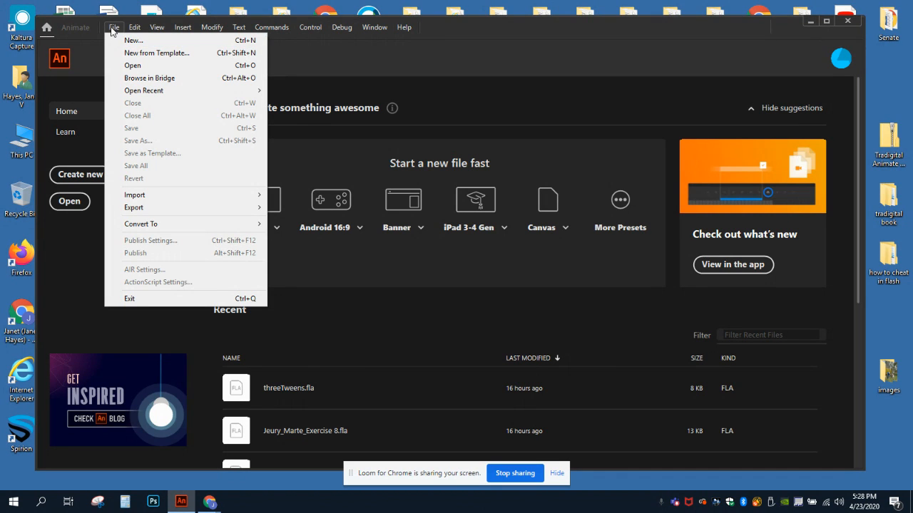
Step: Create a standard 640 x 480 px ActionScript 3.0 document at 24 fps and place the timeline below the stage
{"action": "left_click", "coordinate": [128, 40]}
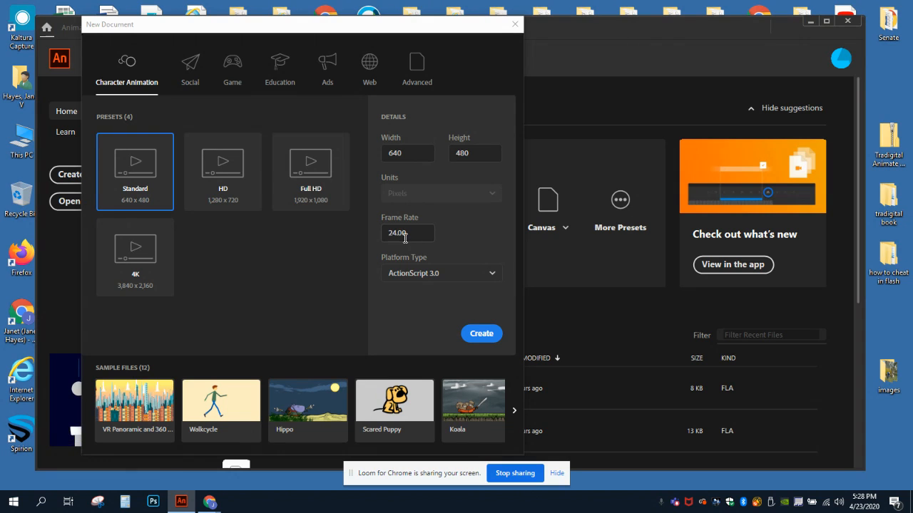
{"action": "left_click", "coordinate": [480, 335]}
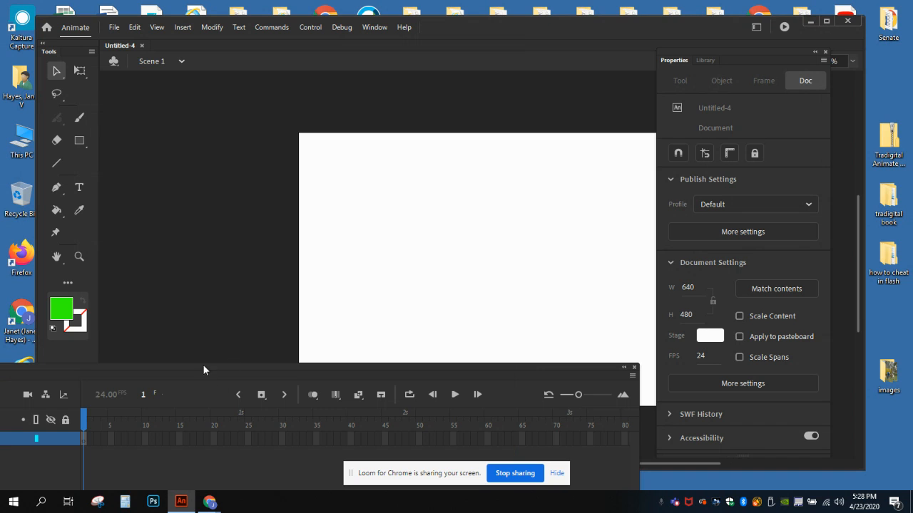
{"action": "left_click_drag", "start_coordinate": [204, 370], "coordinate": [648, 410]}
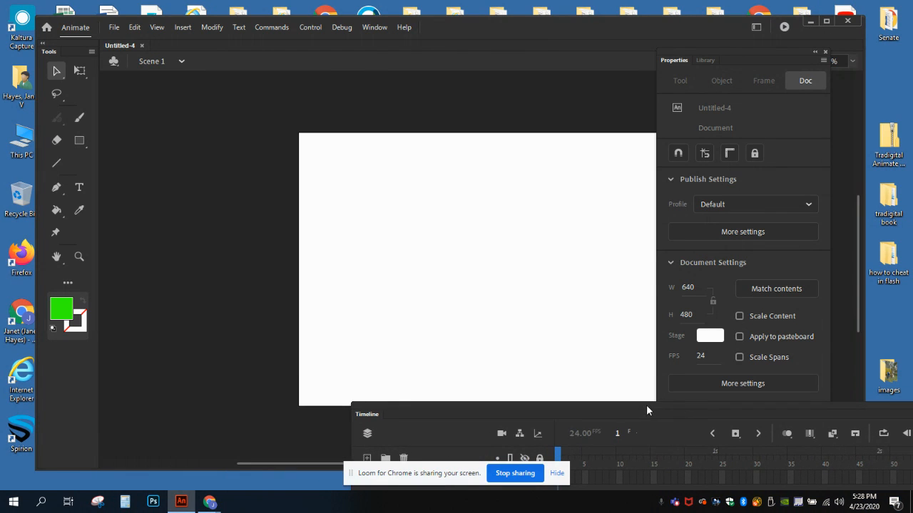
{"action": "left_click_drag", "start_coordinate": [251, 463], "coordinate": [366, 476]}
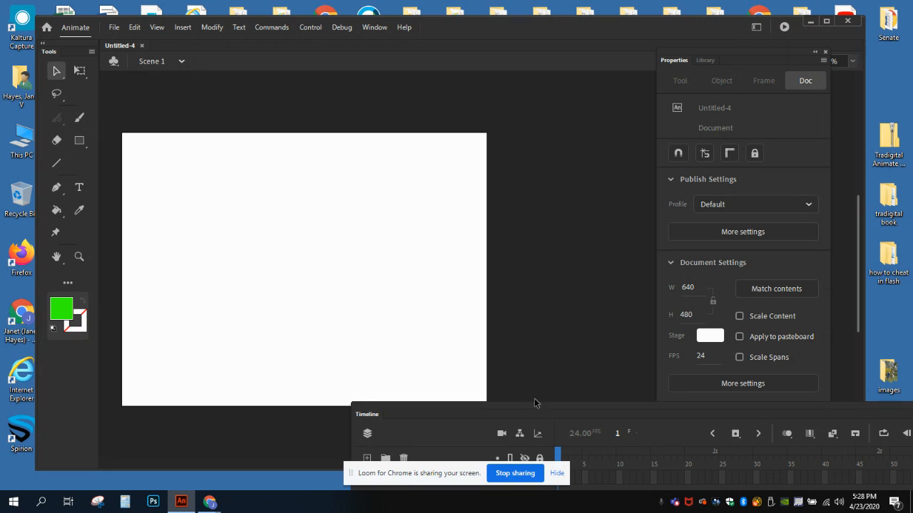
{"action": "left_click_drag", "start_coordinate": [508, 406], "coordinate": [172, 421]}
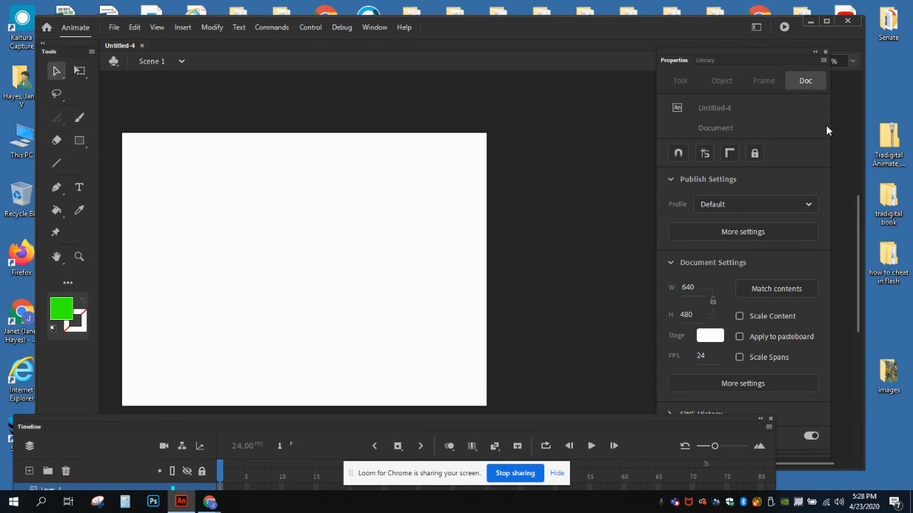
{"action": "left_click_drag", "start_coordinate": [855, 199], "coordinate": [858, 218]}
{"action": "left_click_drag", "start_coordinate": [259, 415], "coordinate": [259, 365]}
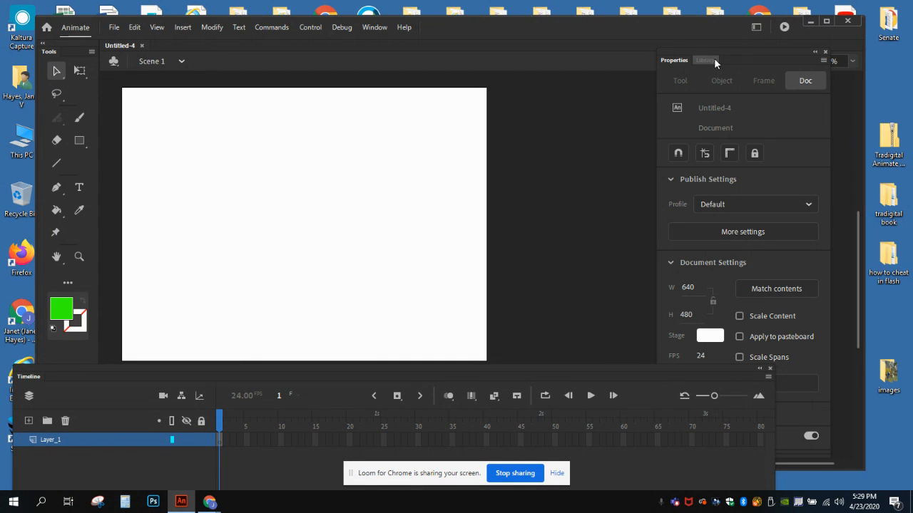
{"action": "left_click", "coordinate": [368, 27]}
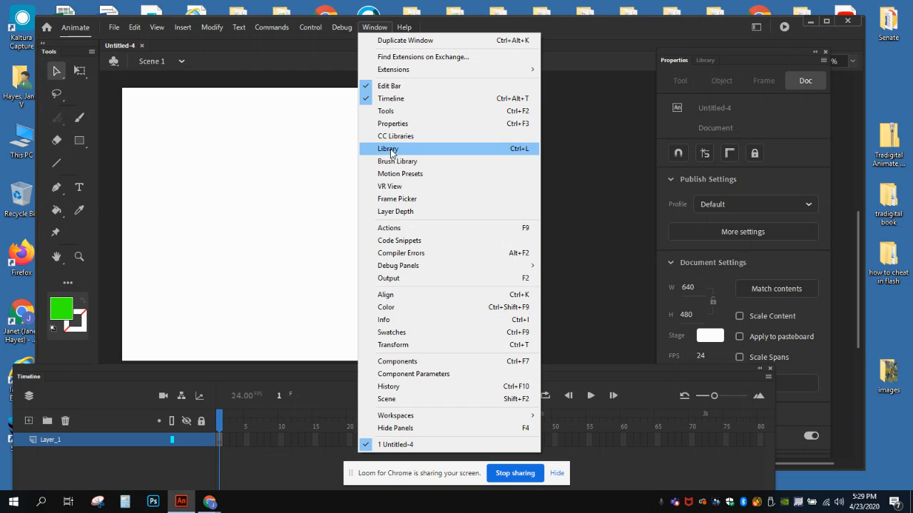
{"action": "left_click", "coordinate": [563, 29]}
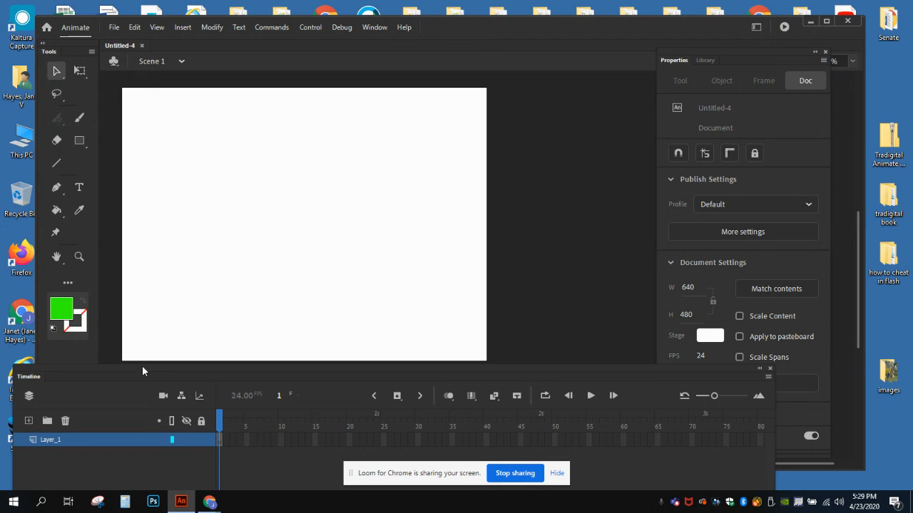
Step: Add three new layers above Layer_1 in the timeline
{"action": "left_click_drag", "start_coordinate": [142, 365], "coordinate": [144, 328]}
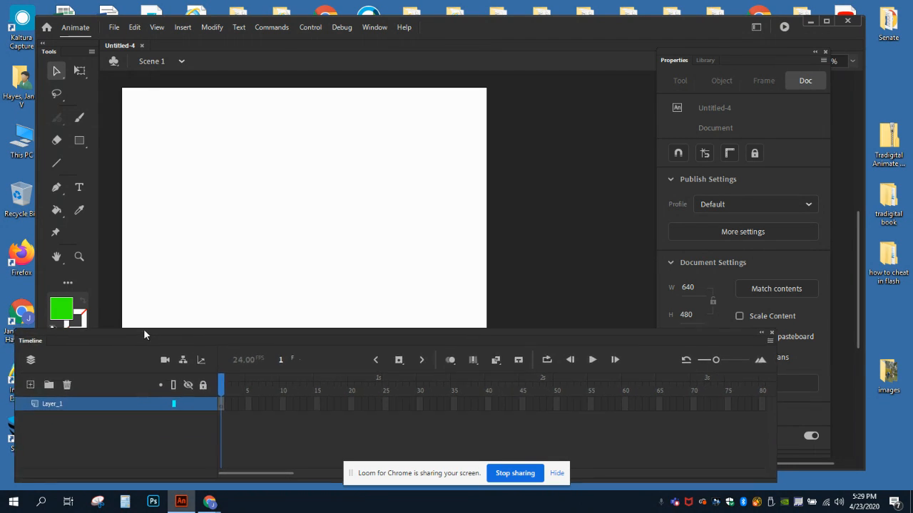
{"action": "left_click", "coordinate": [29, 384]}
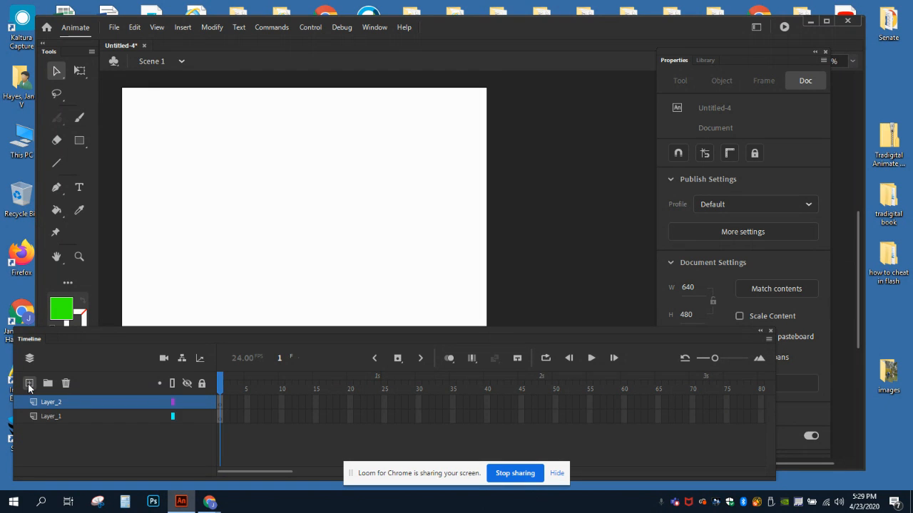
{"action": "left_click", "coordinate": [29, 384]}
{"action": "left_click", "coordinate": [29, 384]}
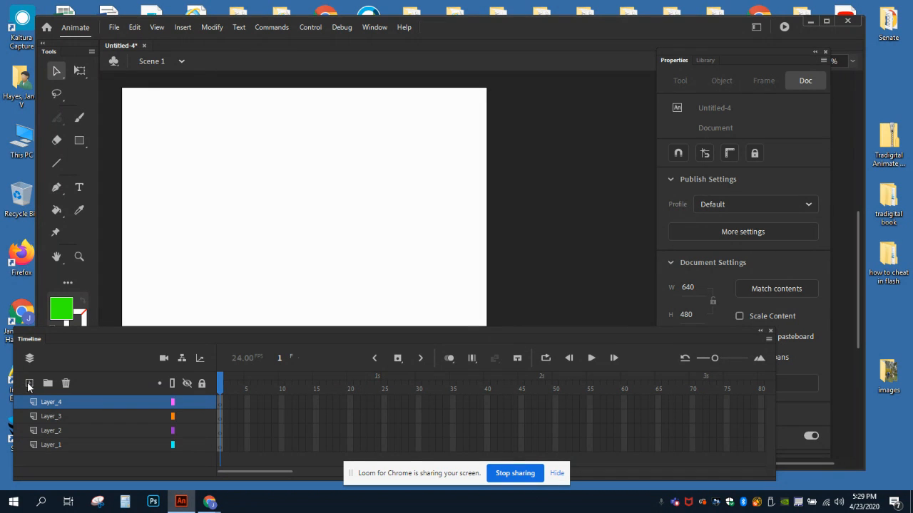
Step: Rename Layer_1 as Background and Layer_2 as Shape_Tween
{"action": "left_click_drag", "start_coordinate": [91, 326], "coordinate": [206, 238]}
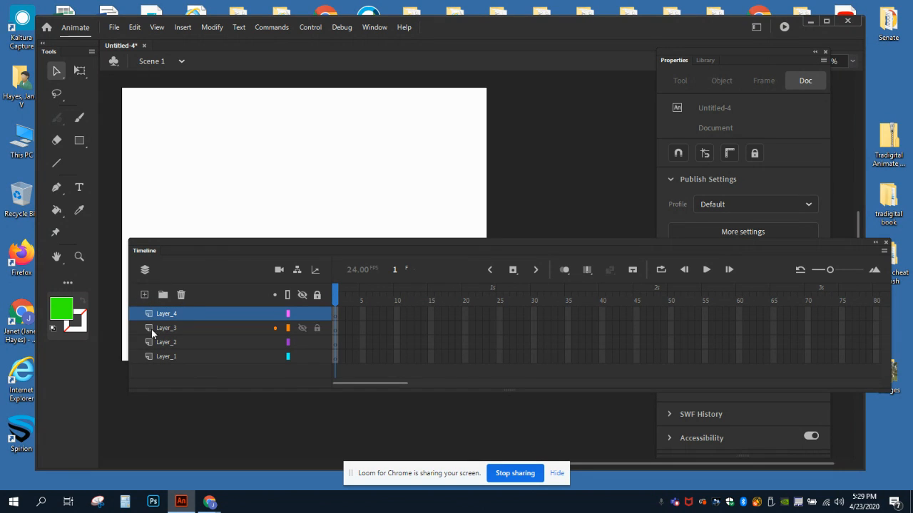
{"action": "double_click", "coordinate": [162, 357]}
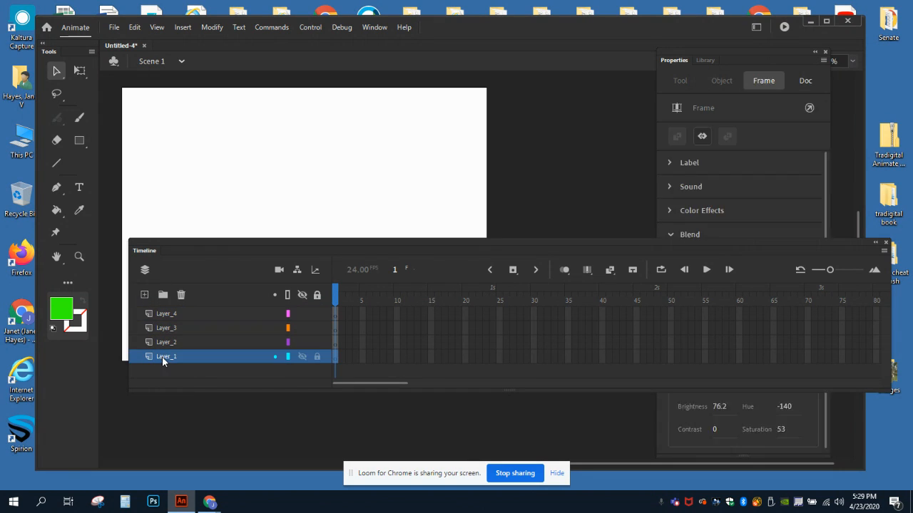
{"action": "type", "text": "Background"}
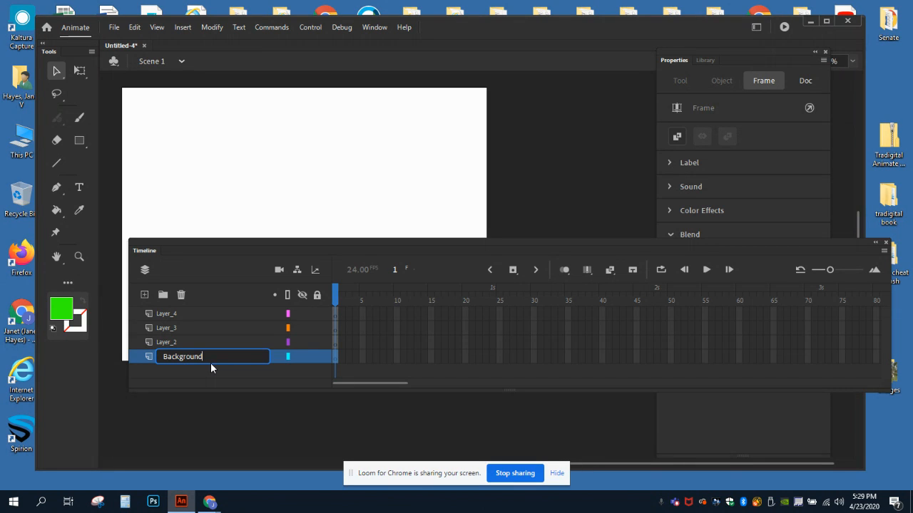
{"action": "double_click", "coordinate": [161, 342]}
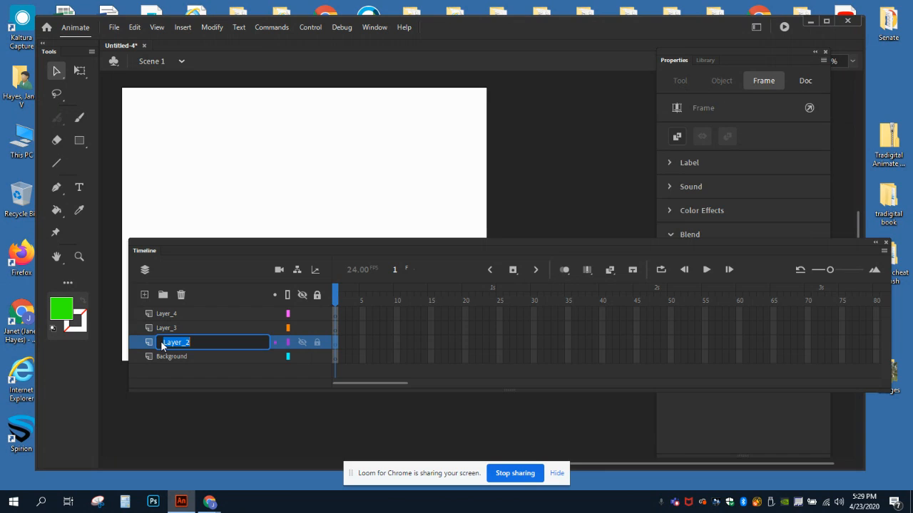
{"action": "type", "text": "Shape_Tween"}
Step: Rename Layer_3 as Classic_Tween and Layer_4 as Motion_Tween
{"action": "left_click", "coordinate": [163, 330]}
{"action": "double_click", "coordinate": [163, 330]}
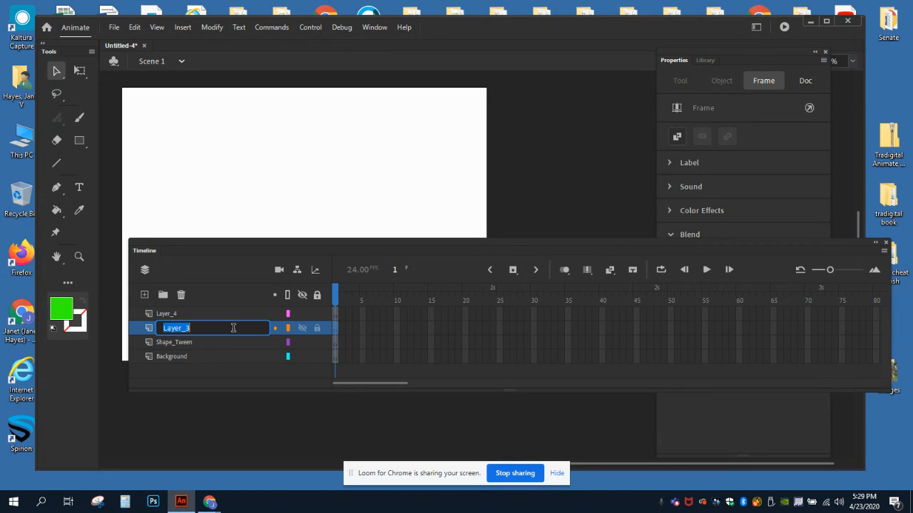
{"action": "type", "text": "Classic_Tween"}
{"action": "left_click", "coordinate": [162, 314]}
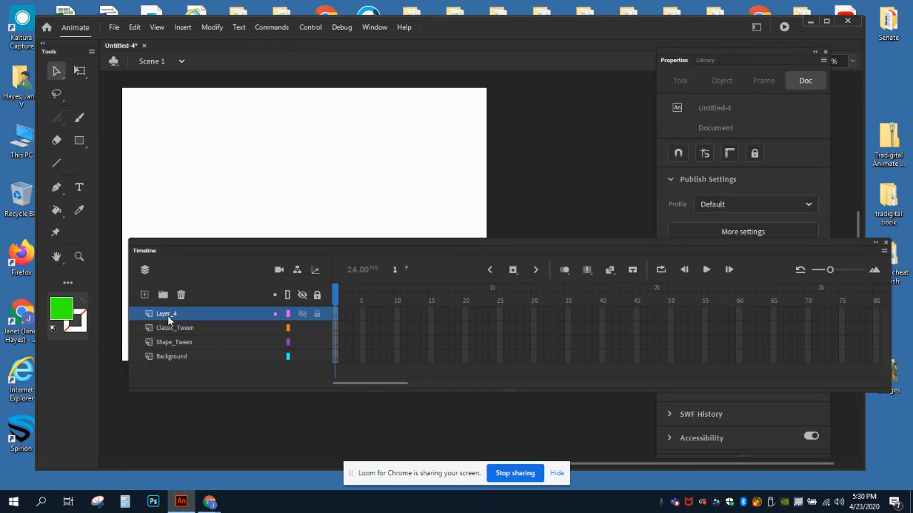
{"action": "double_click", "coordinate": [167, 315]}
{"action": "type", "text": "Moti"}
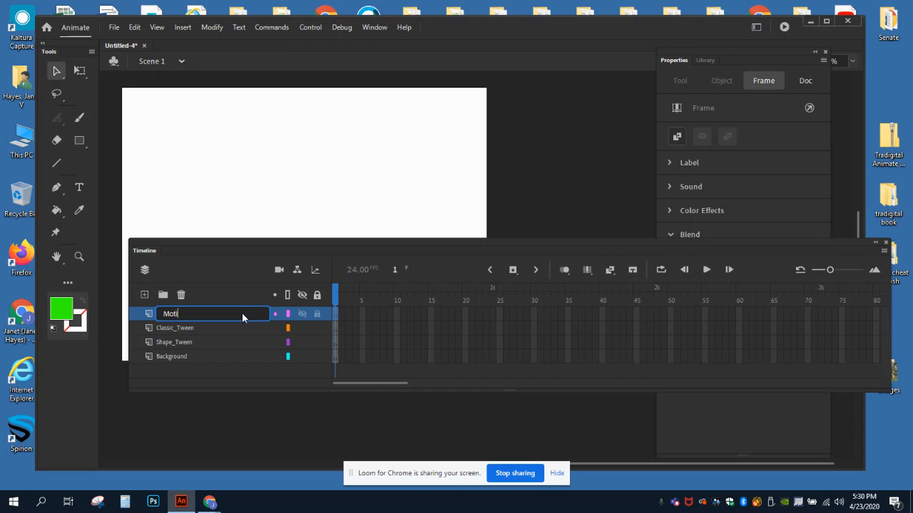
{"action": "type", "text": "on_Tween"}
Step: Draw a gray rectangle without stroke, about 607 x 123 px, across the upper part of the stage on the Background layer's first frame
{"action": "left_click_drag", "start_coordinate": [214, 242], "coordinate": [159, 324]}
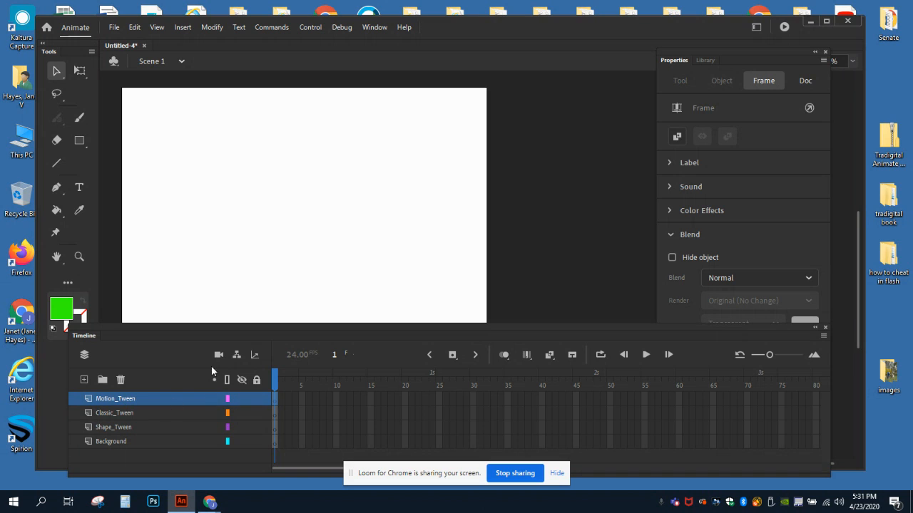
{"action": "left_click_drag", "start_coordinate": [197, 323], "coordinate": [188, 289]}
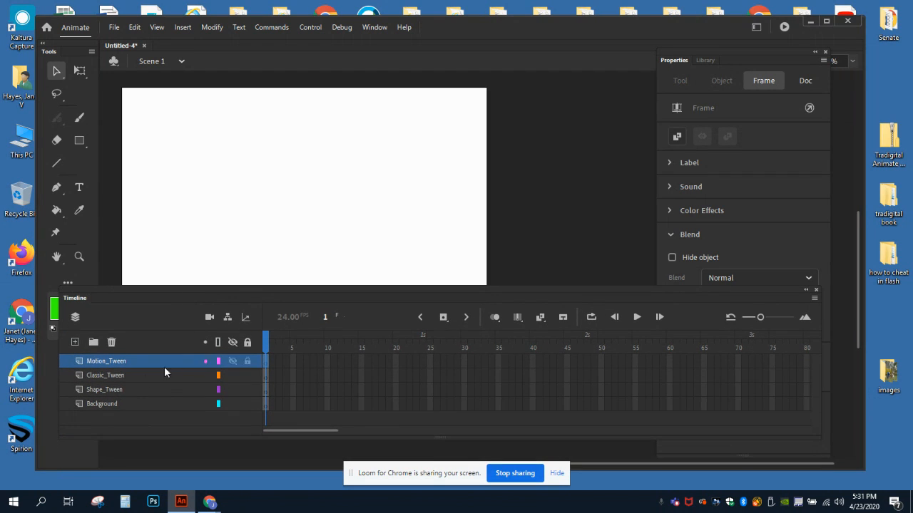
{"action": "left_click", "coordinate": [266, 403]}
{"action": "left_click_drag", "start_coordinate": [261, 286], "coordinate": [257, 367]}
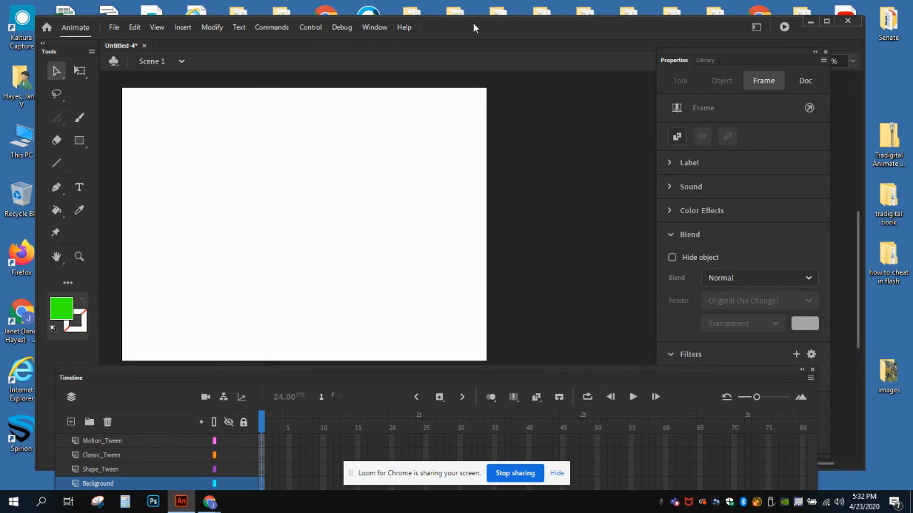
{"action": "left_click_drag", "start_coordinate": [473, 22], "coordinate": [464, 12]}
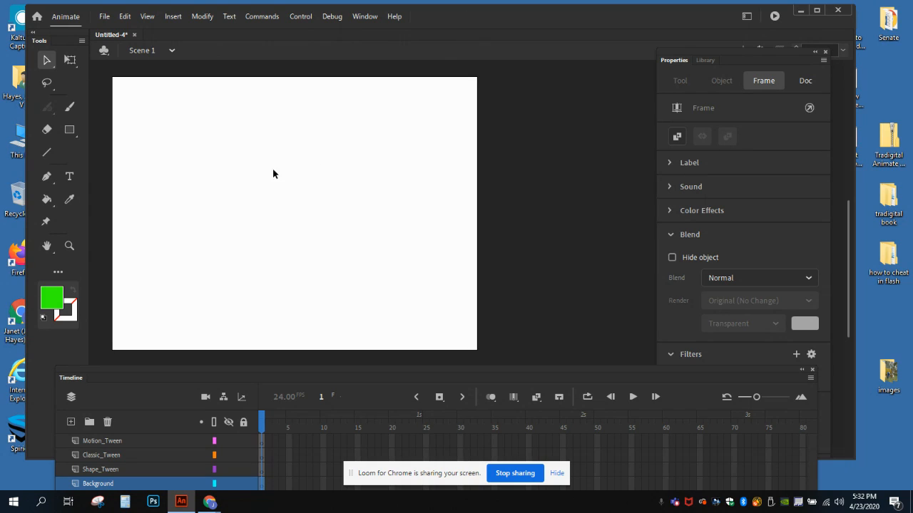
{"action": "left_click", "coordinate": [55, 301]}
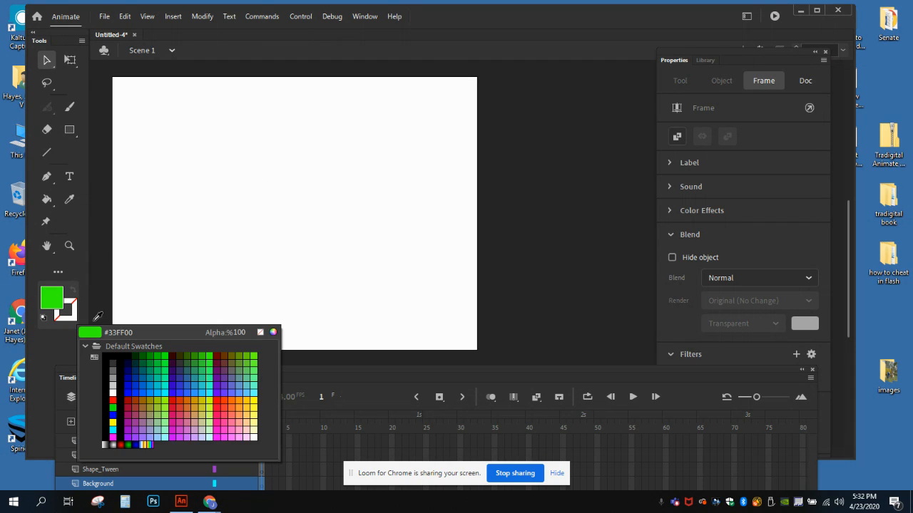
{"action": "left_click", "coordinate": [120, 374]}
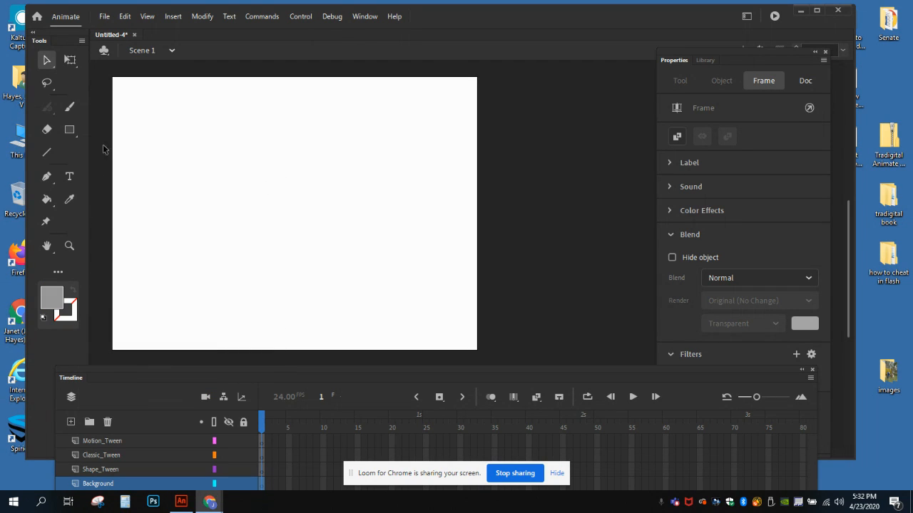
{"action": "left_click", "coordinate": [70, 132]}
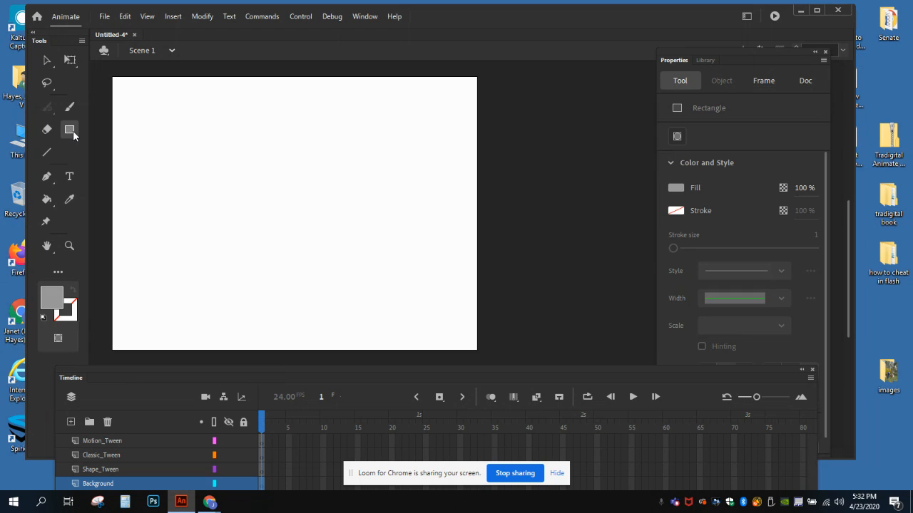
{"action": "mouse_move", "coordinate": [121, 87]}
{"action": "left_mouse_down"}
{"action": "mouse_move", "coordinate": [156, 111]}
{"action": "mouse_move", "coordinate": [343, 146]}
{"action": "mouse_move", "coordinate": [467, 157]}
{"action": "left_mouse_up"}
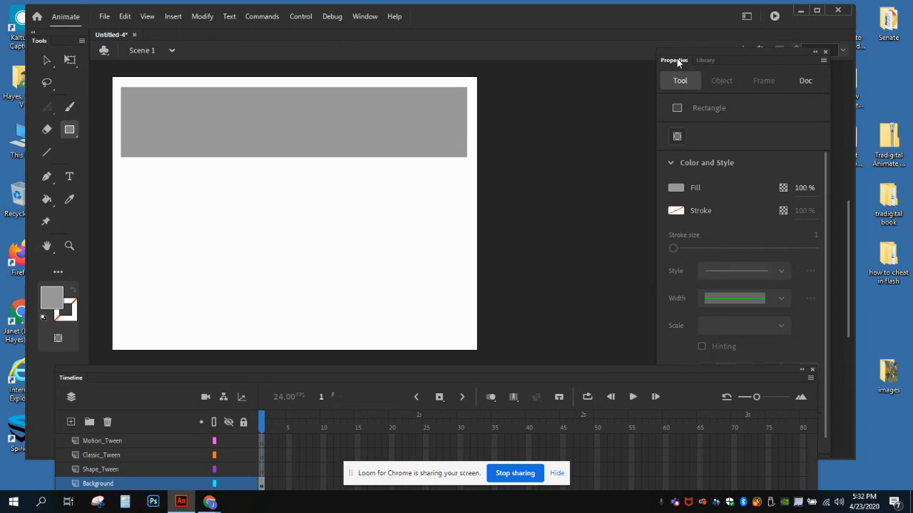
Step: Copy the gray rectangle, paste it in the center, and position the copy directly below the original at about X 15, Y 158
{"action": "left_click", "coordinate": [715, 83]}
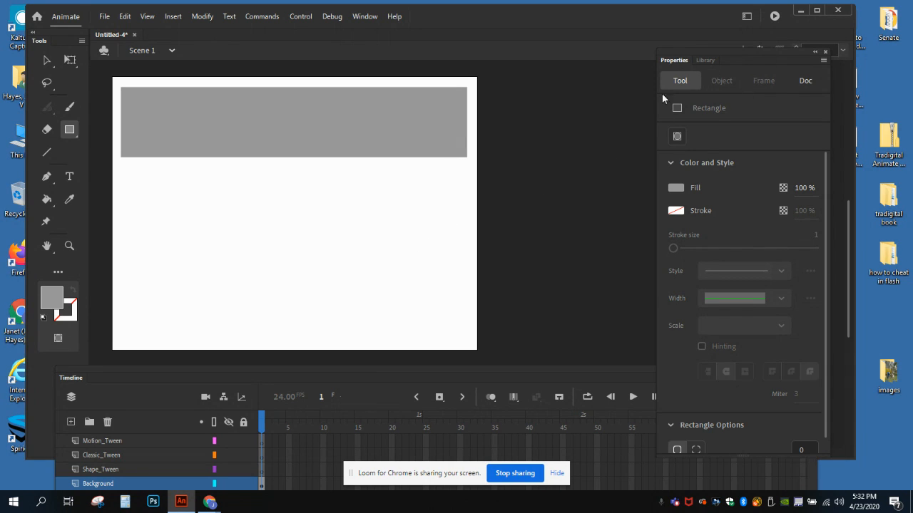
{"action": "left_click", "coordinate": [43, 57]}
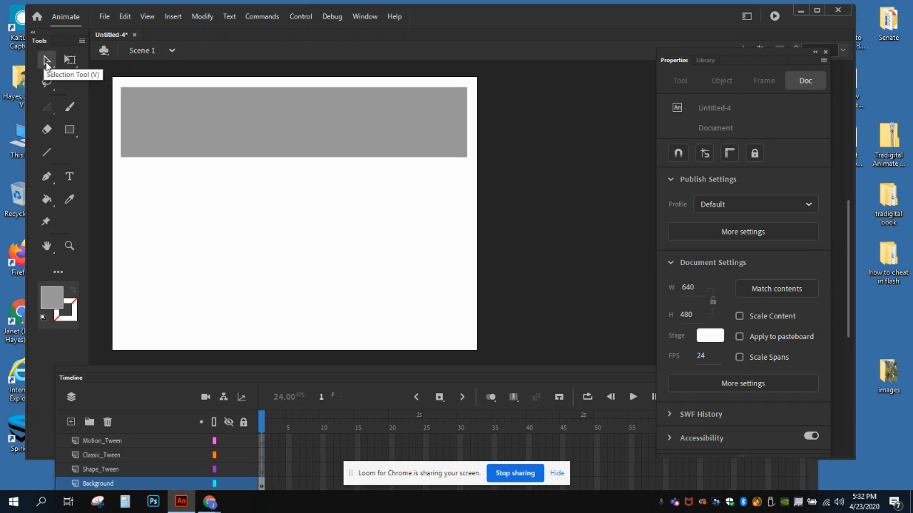
{"action": "left_click", "coordinate": [179, 120]}
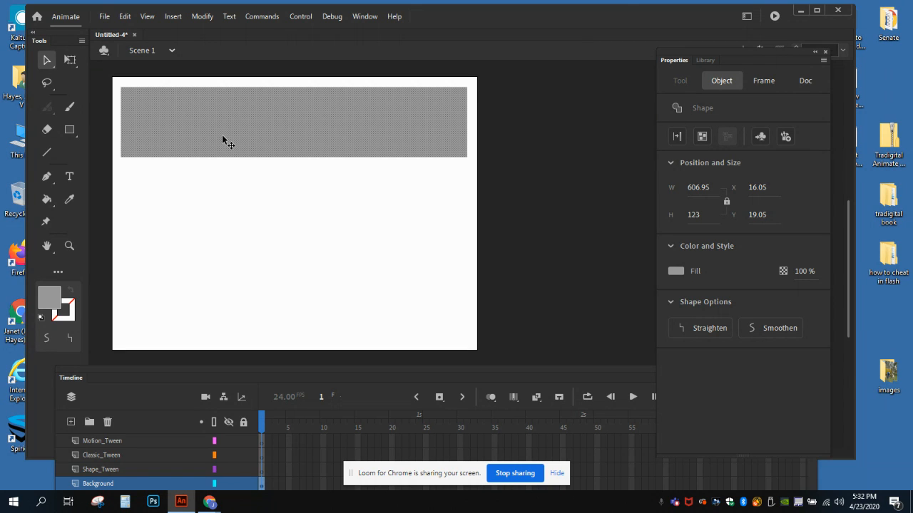
{"action": "left_click", "coordinate": [125, 20]}
{"action": "left_click", "coordinate": [139, 71]}
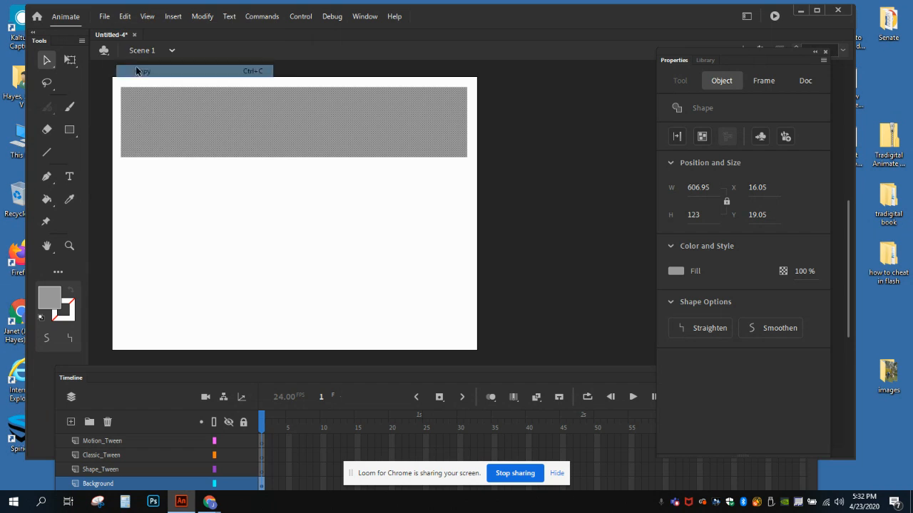
{"action": "left_click", "coordinate": [152, 201]}
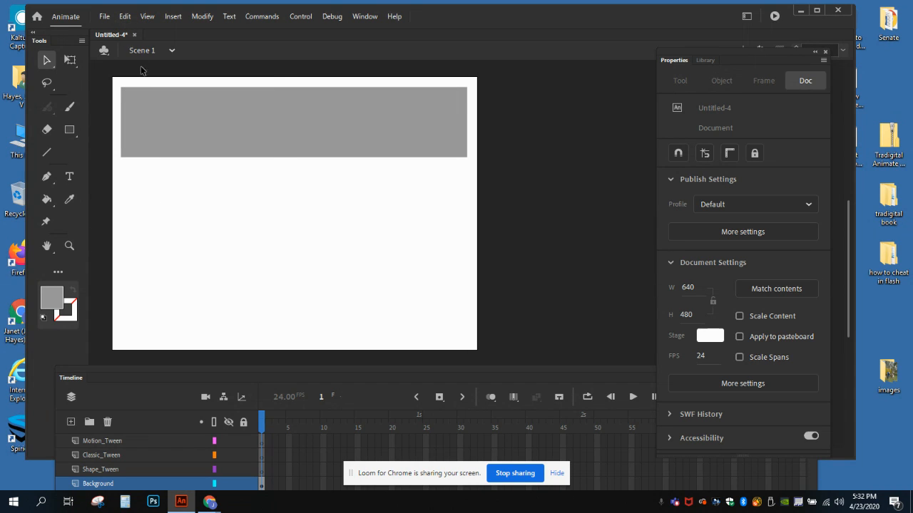
{"action": "left_click", "coordinate": [125, 17]}
{"action": "left_click", "coordinate": [141, 85]}
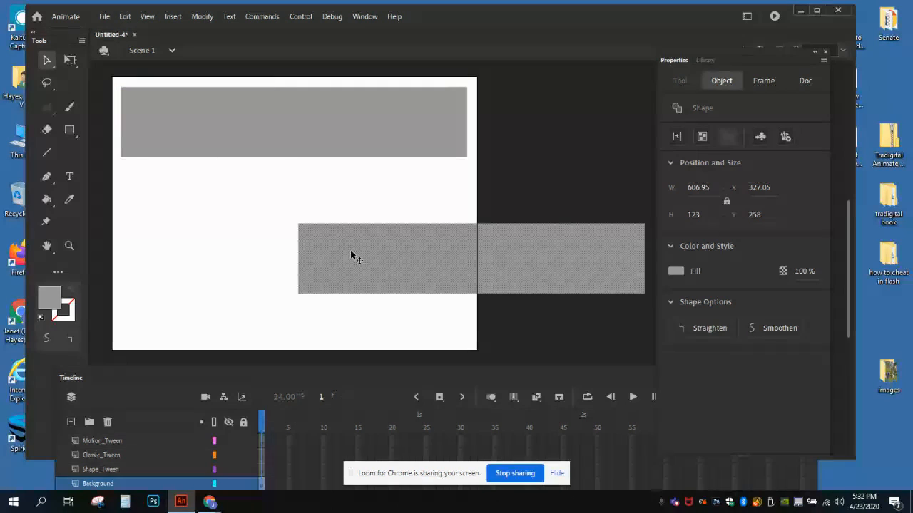
{"action": "left_click_drag", "start_coordinate": [351, 256], "coordinate": [175, 194]}
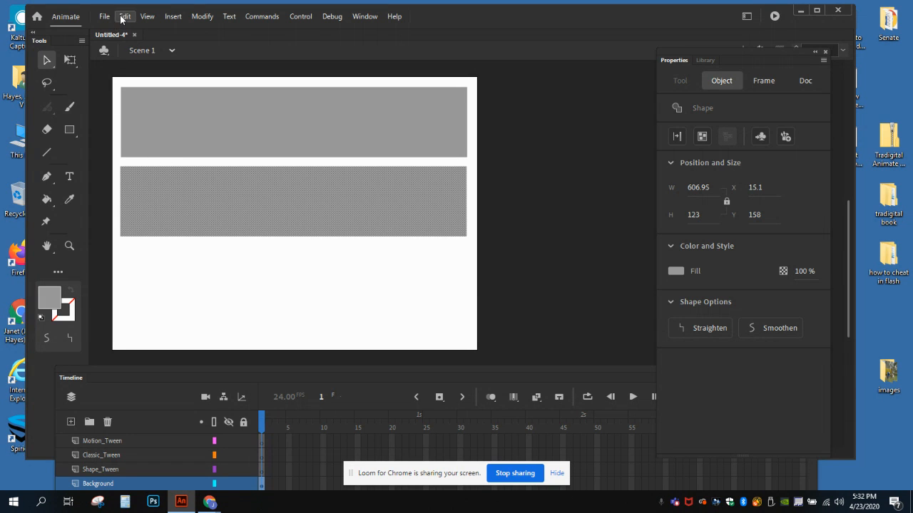
Step: Paste another copy of the gray rectangle in the center and place it below the second band at about X 16, Y 306
{"action": "left_click", "coordinate": [177, 288]}
{"action": "left_click", "coordinate": [125, 16]}
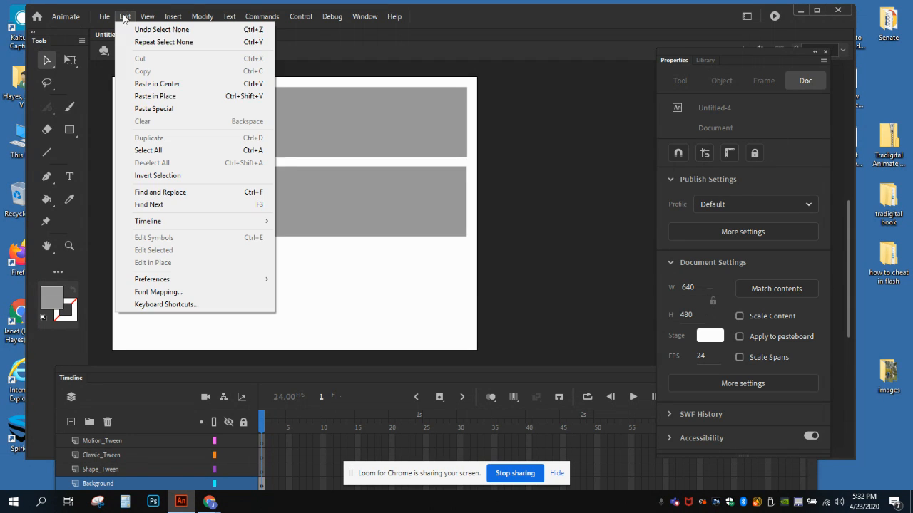
{"action": "left_click", "coordinate": [157, 83]}
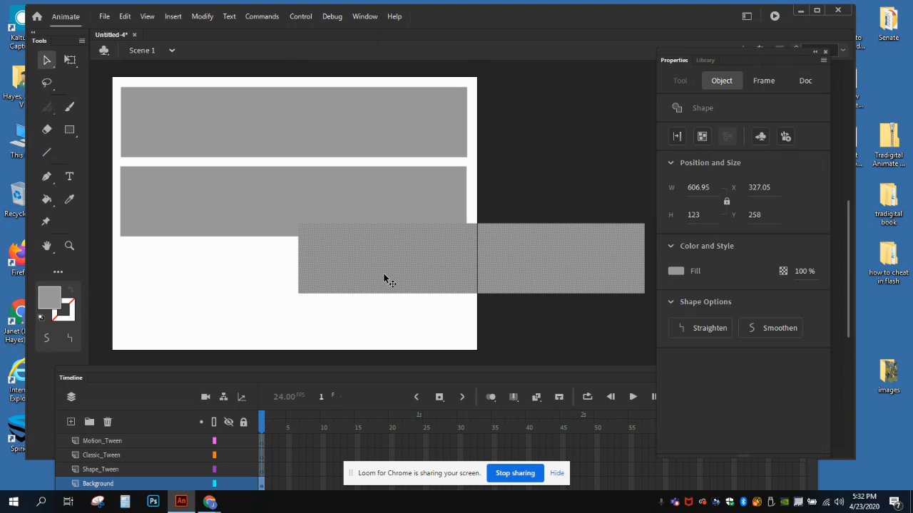
{"action": "left_click_drag", "start_coordinate": [387, 279], "coordinate": [205, 300]}
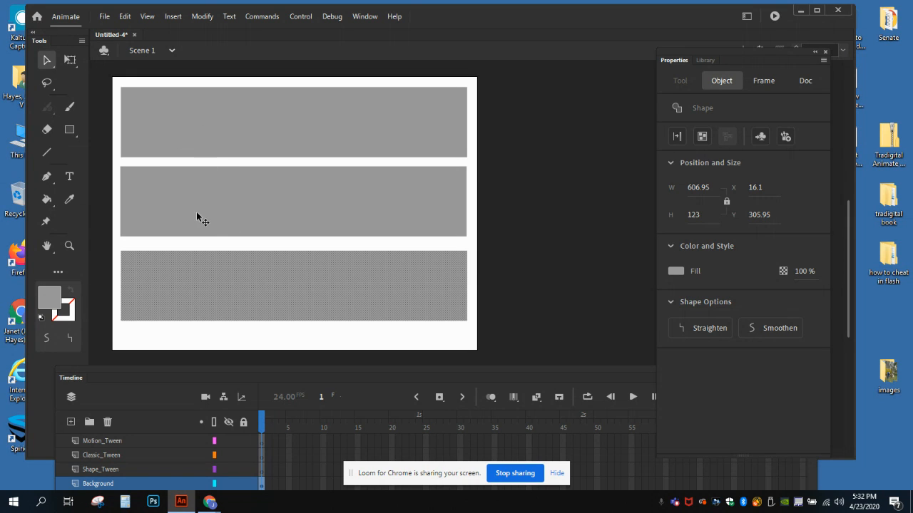
Step: Extend the Background layer to frame 70 by inserting a regular frame there
{"action": "left_click_drag", "start_coordinate": [158, 378], "coordinate": [147, 280]}
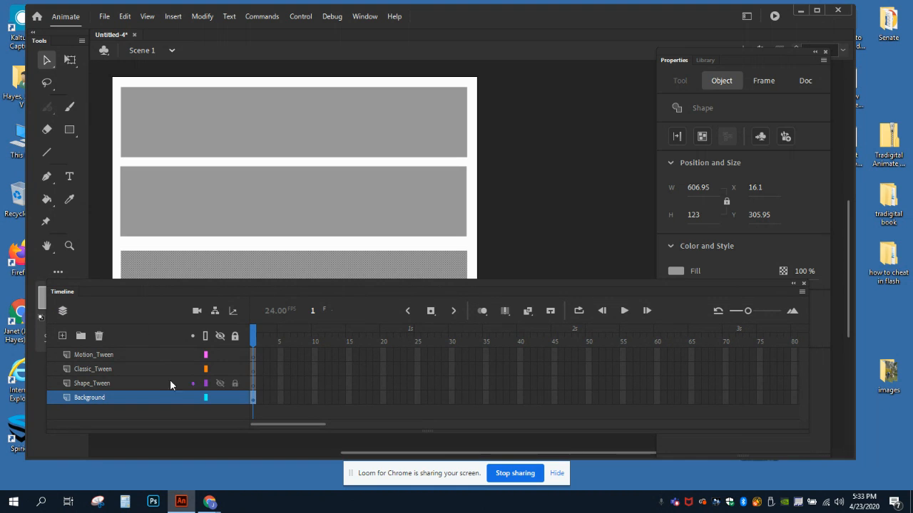
{"action": "left_click", "coordinate": [724, 398]}
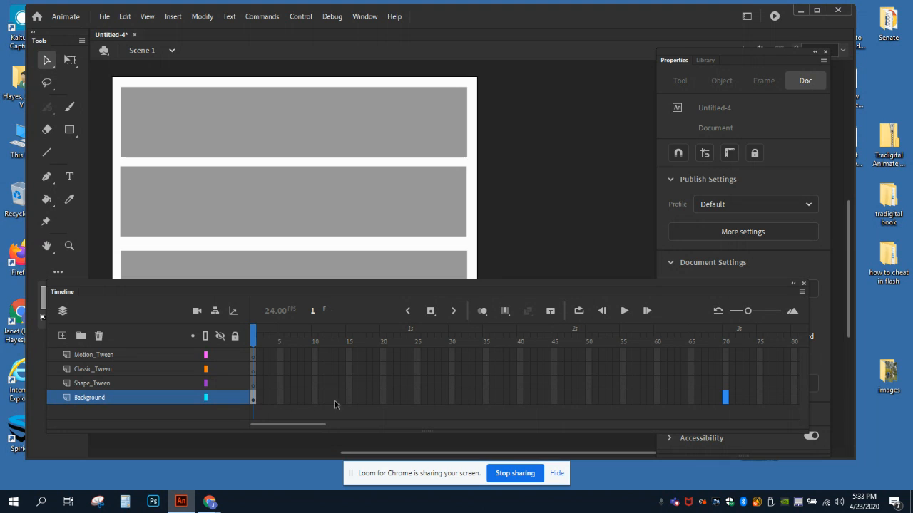
{"action": "right_click", "coordinate": [725, 397]}
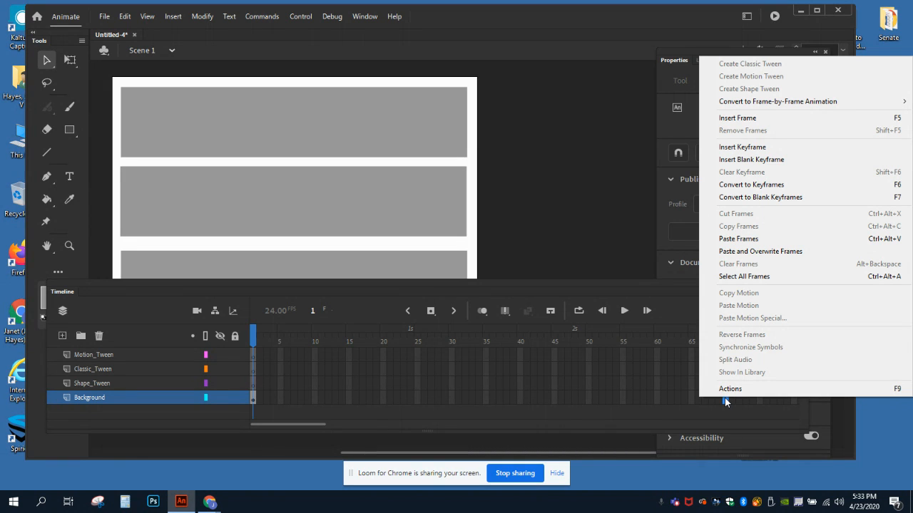
{"action": "left_click", "coordinate": [737, 119]}
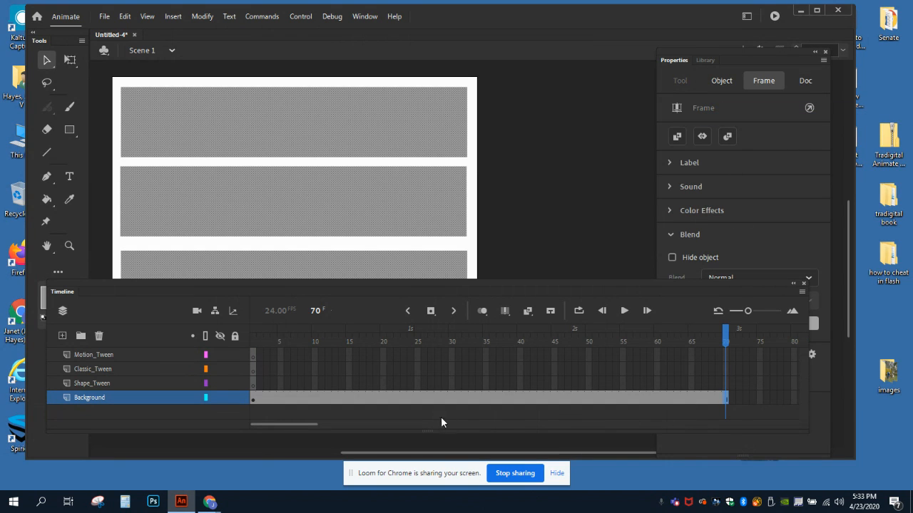
Step: Lock the Background layer and make Shape_Tween the active layer, keeping all three gray bands uncovered
{"action": "left_click", "coordinate": [459, 418]}
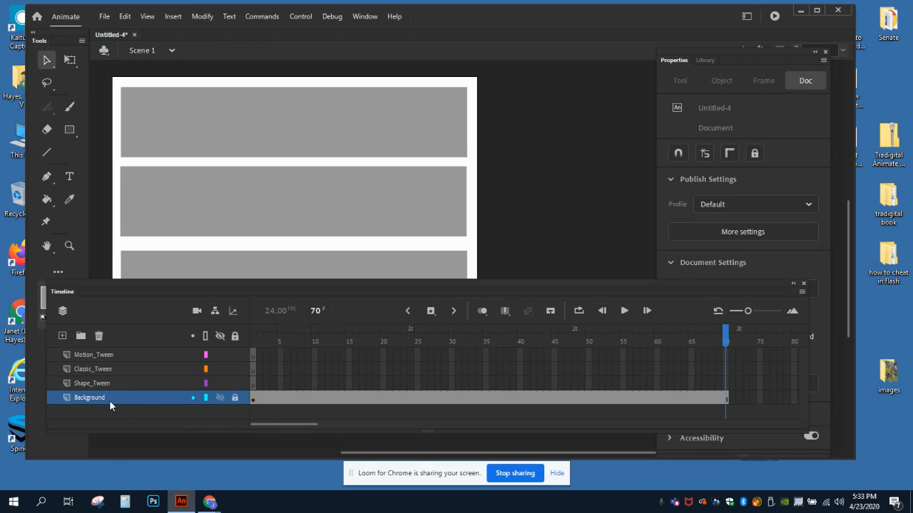
{"action": "left_click", "coordinate": [94, 383]}
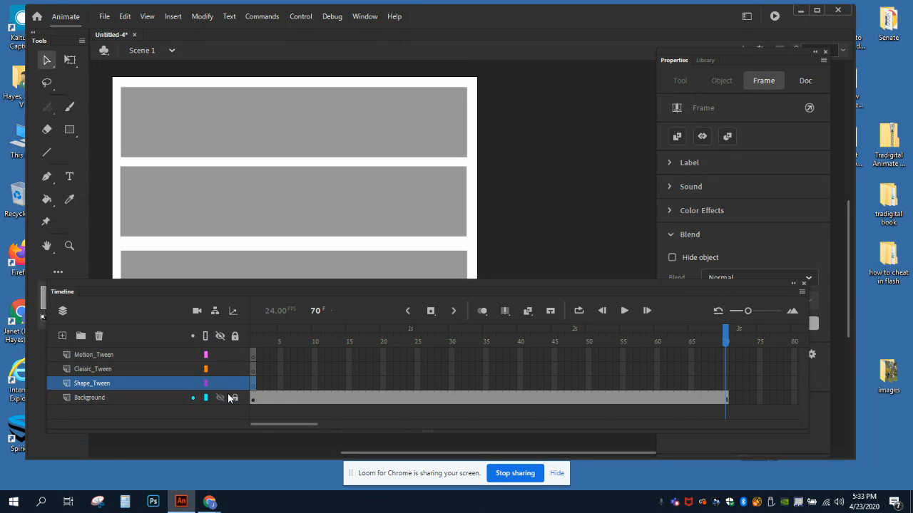
{"action": "left_click_drag", "start_coordinate": [132, 281], "coordinate": [131, 328]}
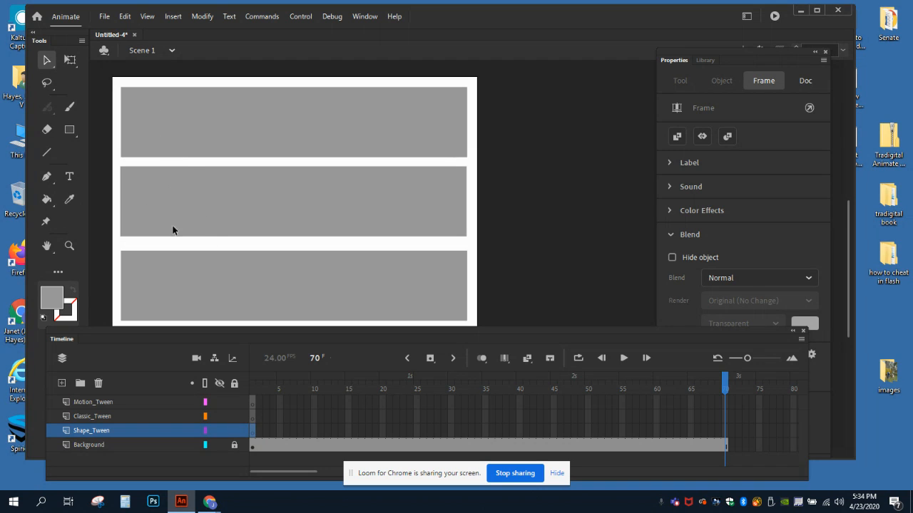
Step: Draw an orange square without stroke at the left end of the upper gray band on frame 1 of the Shape_Tween layer
{"action": "left_click", "coordinate": [71, 132]}
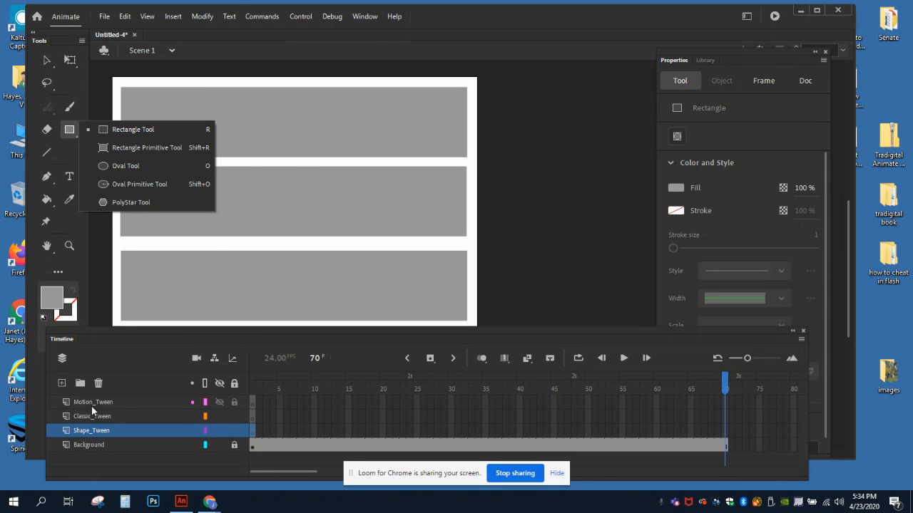
{"action": "left_click", "coordinate": [50, 304]}
{"action": "left_click", "coordinate": [50, 303]}
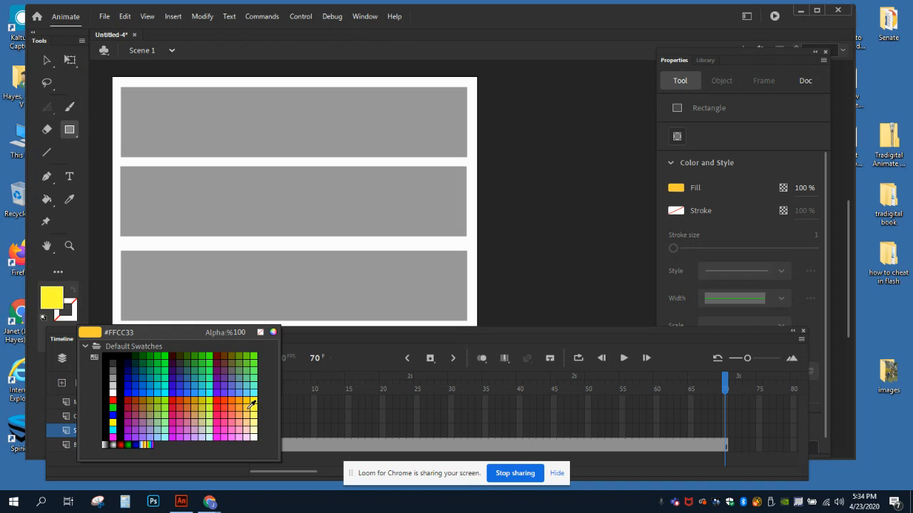
{"action": "left_click", "coordinate": [242, 404]}
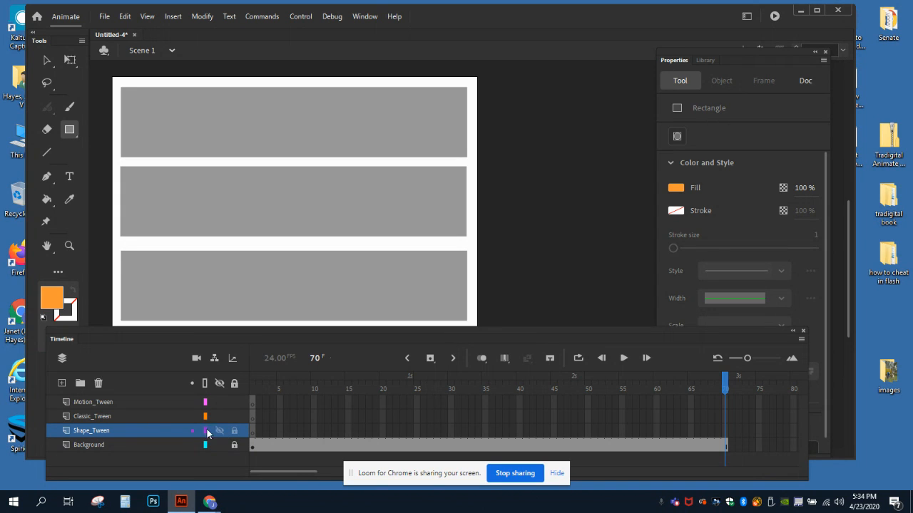
{"action": "left_click", "coordinate": [100, 432]}
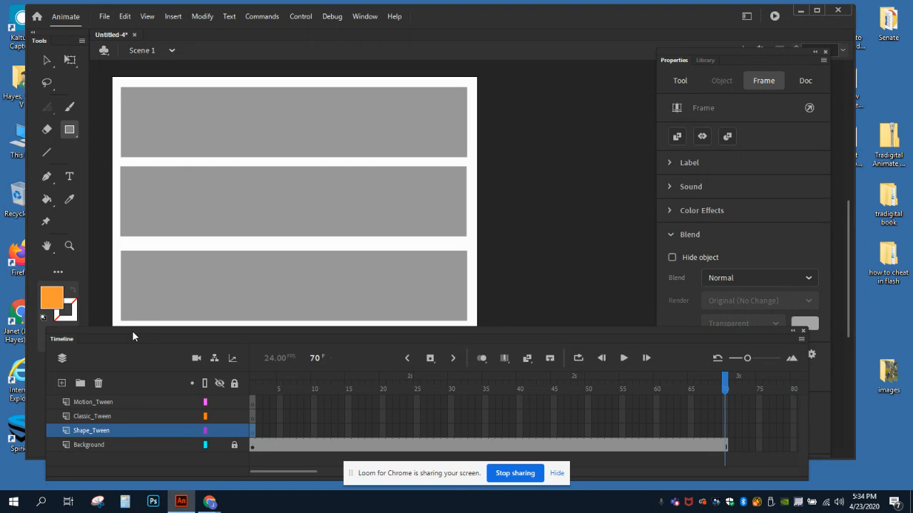
{"action": "left_click_drag", "start_coordinate": [133, 329], "coordinate": [131, 338]}
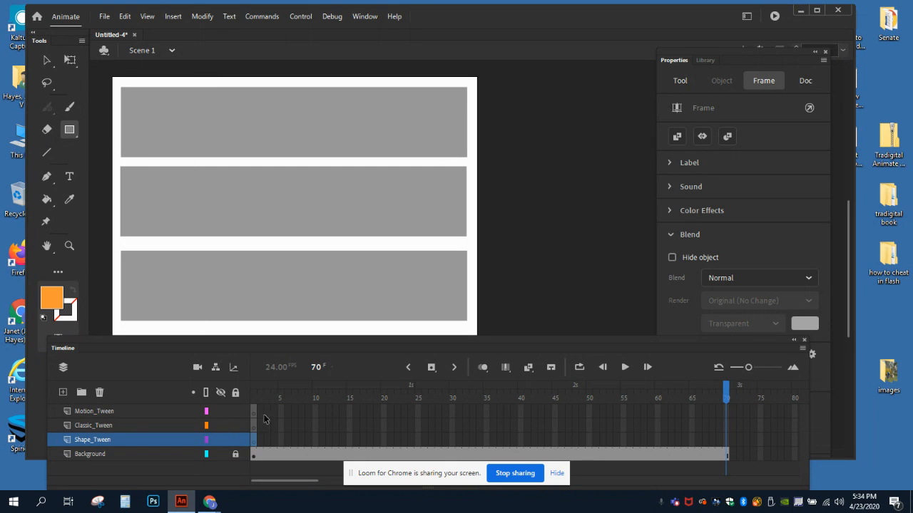
{"action": "left_click", "coordinate": [254, 439]}
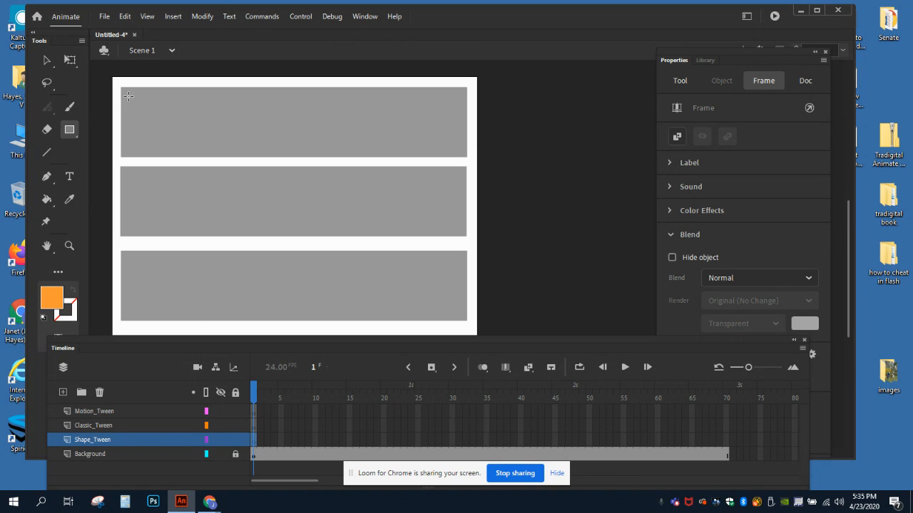
{"action": "left_click_drag", "start_coordinate": [129, 95], "coordinate": [141, 114]}
{"action": "left_click_drag", "start_coordinate": [166, 142], "coordinate": [188, 153]}
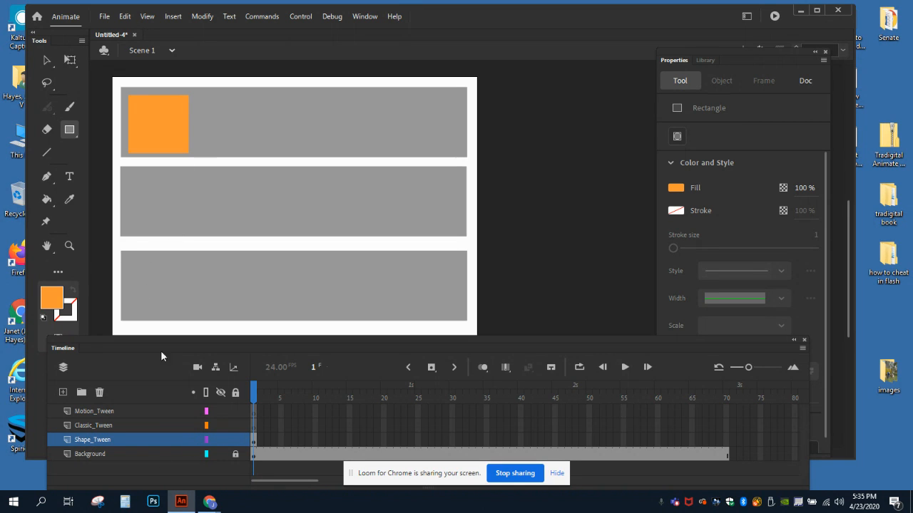
Step: Draw a purple circle without stroke at the left end of the middle gray band on the Classic_Tween layer
{"action": "left_click", "coordinate": [84, 424]}
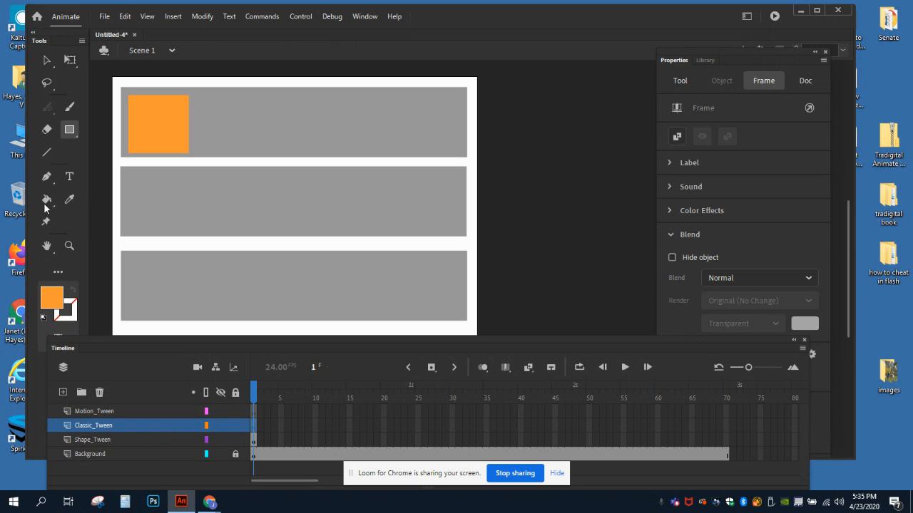
{"action": "left_click", "coordinate": [50, 299]}
{"action": "left_click", "coordinate": [139, 426]}
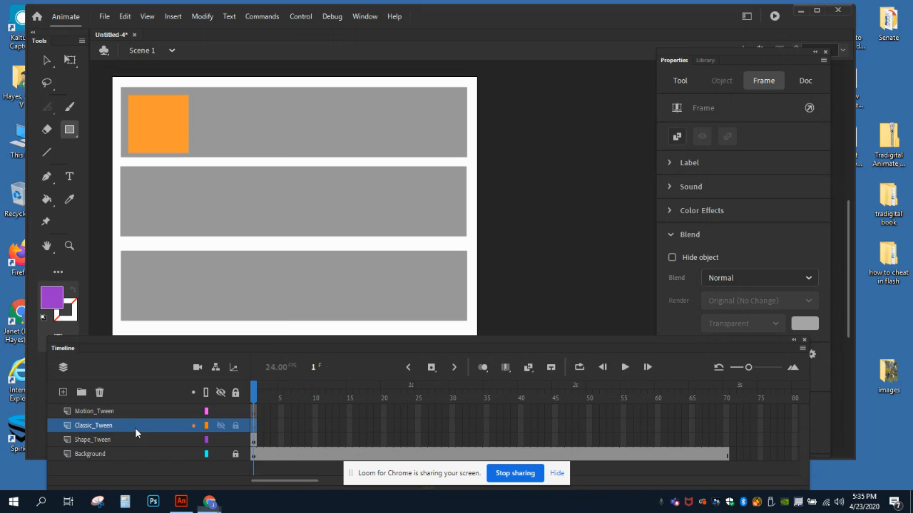
{"action": "left_click", "coordinate": [72, 133]}
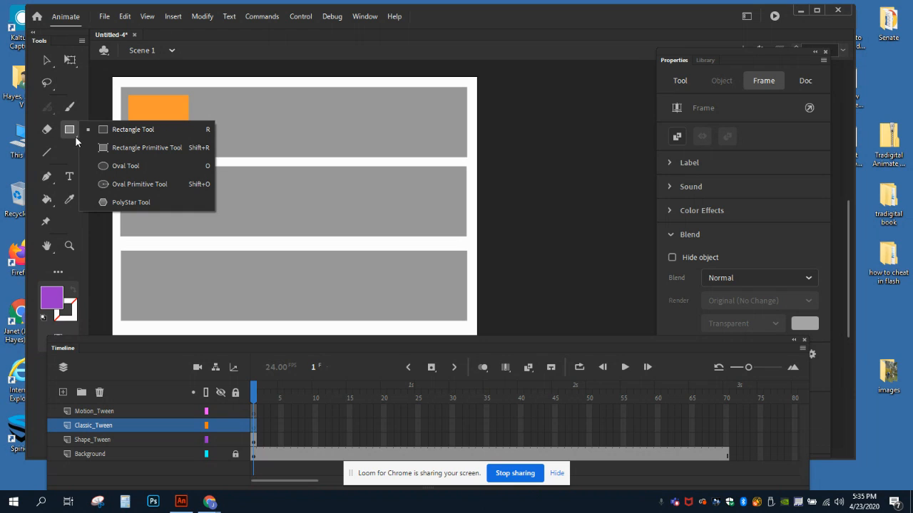
{"action": "left_click", "coordinate": [106, 167]}
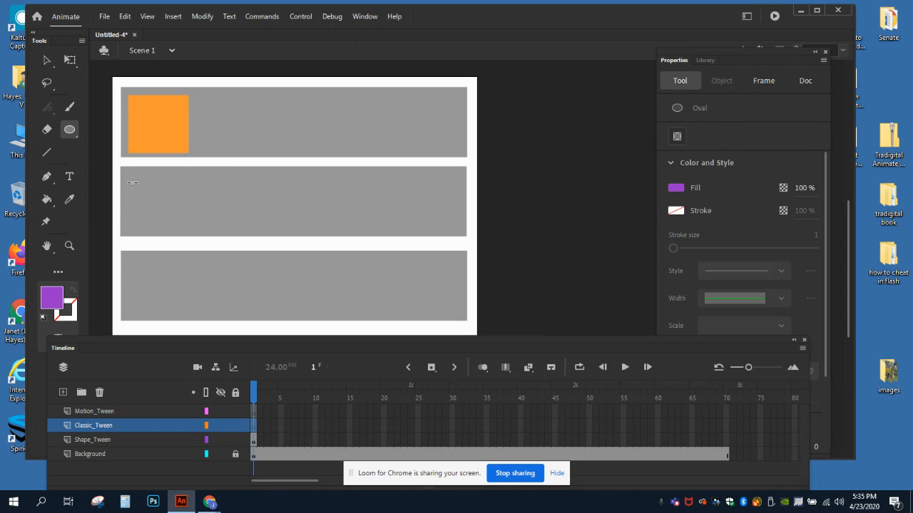
{"action": "left_click_drag", "start_coordinate": [129, 176], "coordinate": [186, 231]}
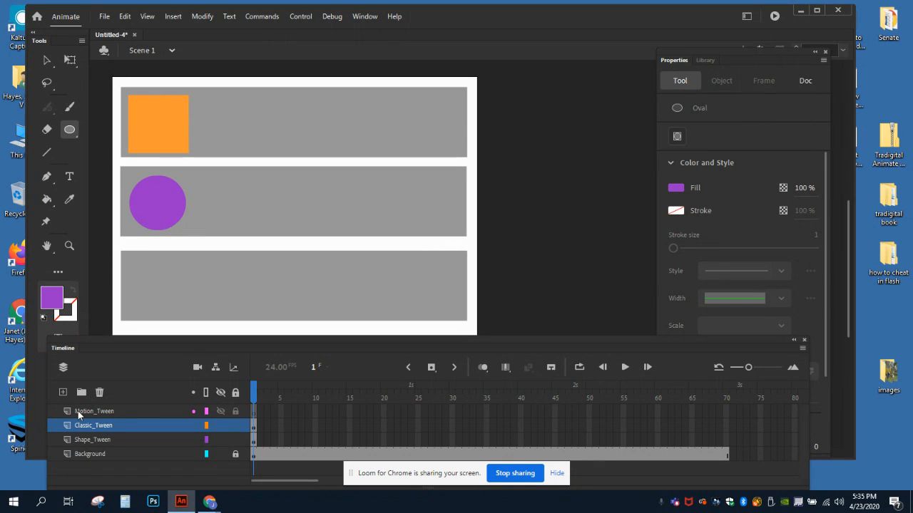
Step: Draw a light orange (#FFCC99) pentagon with the PolyStar tool at the left end of the lowest gray band on the Motion_Tween layer
{"action": "left_click", "coordinate": [78, 410]}
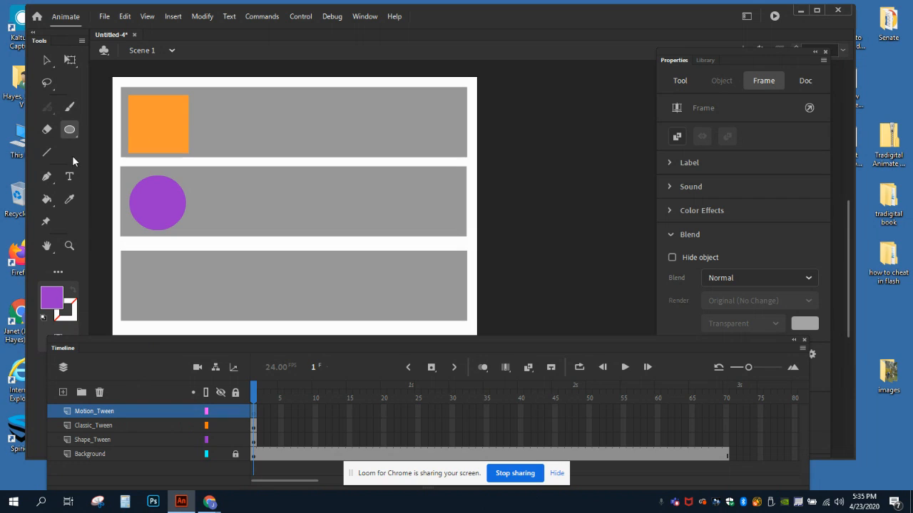
{"action": "left_click", "coordinate": [54, 302]}
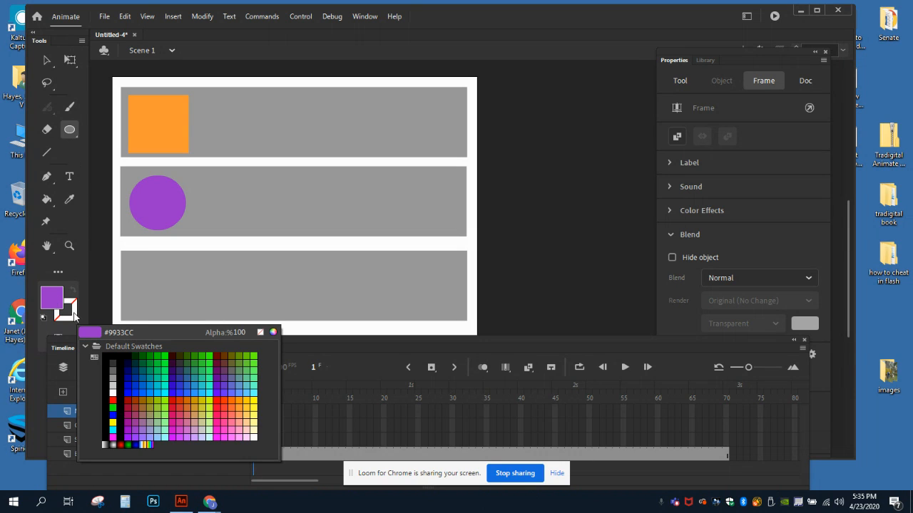
{"action": "left_click", "coordinate": [249, 421]}
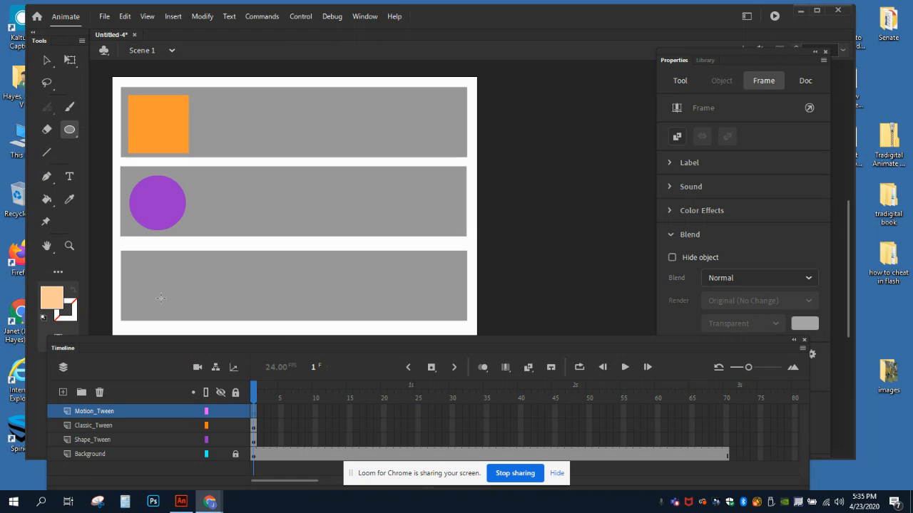
{"action": "left_click", "coordinate": [75, 133]}
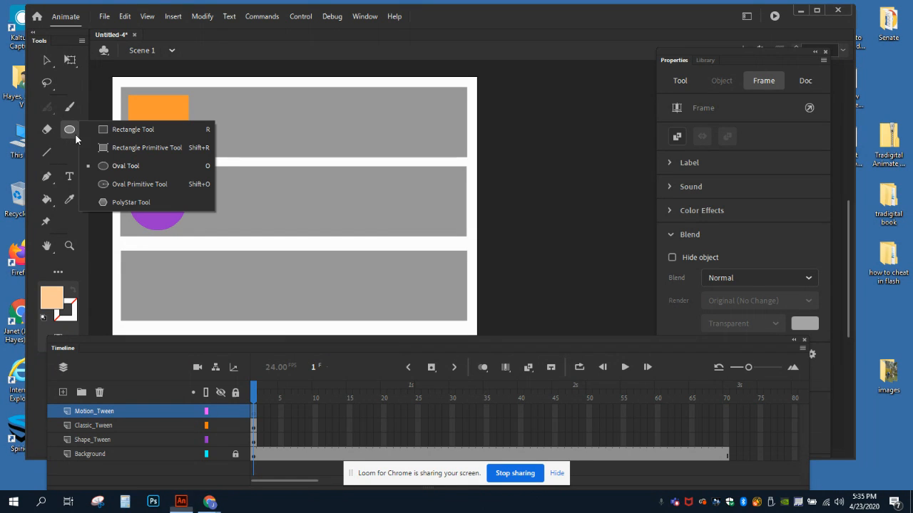
{"action": "left_click", "coordinate": [127, 204]}
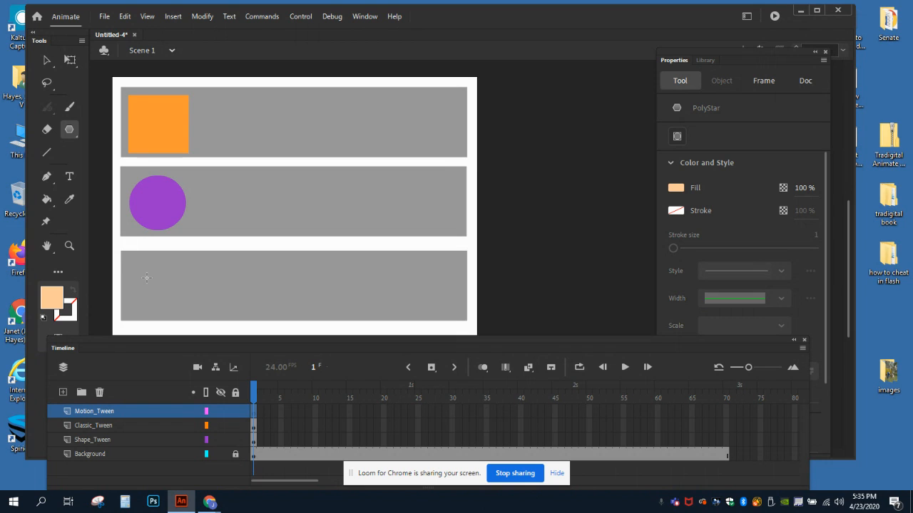
{"action": "left_click_drag", "start_coordinate": [146, 277], "coordinate": [148, 306]}
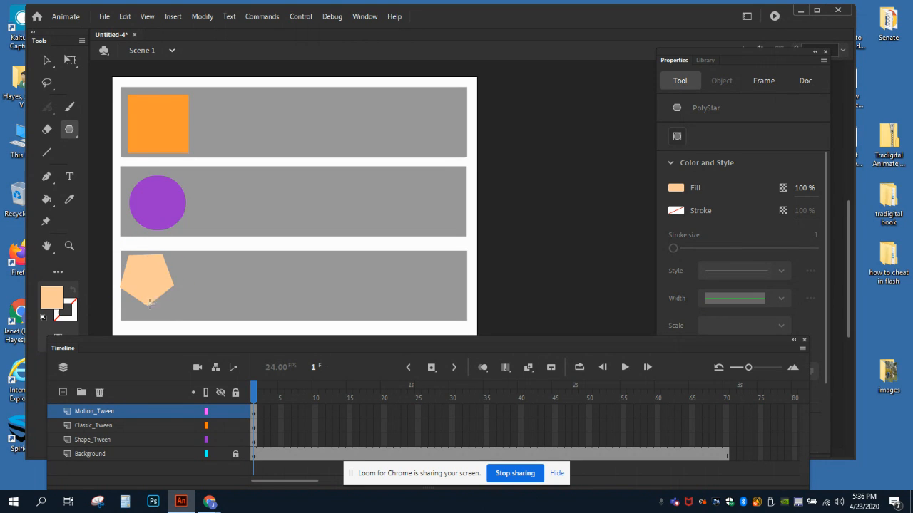
Step: Move the pentagon inside the lowest gray band to about X 30, Y 325, in line with the shapes above
{"action": "left_click", "coordinate": [47, 62]}
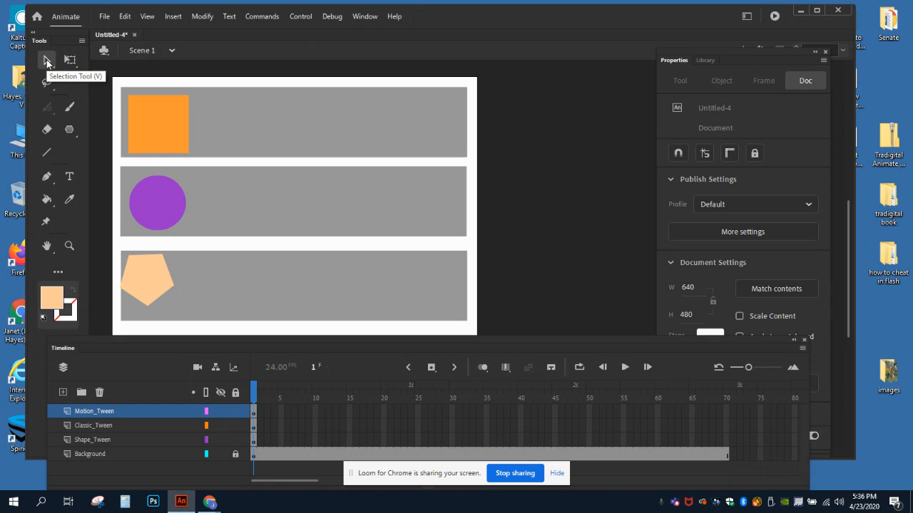
{"action": "left_click", "coordinate": [147, 280]}
{"action": "left_click_drag", "start_coordinate": [150, 280], "coordinate": [159, 281]}
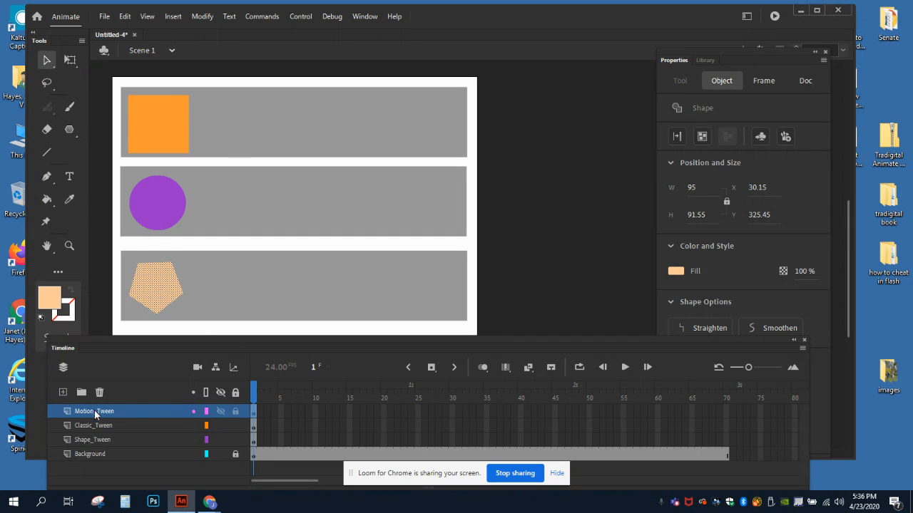
Step: Hide and show the Motion_Tween, Classic_Tween and Shape_Tween layers one after another to check which shape each one holds
{"action": "left_click", "coordinate": [221, 411]}
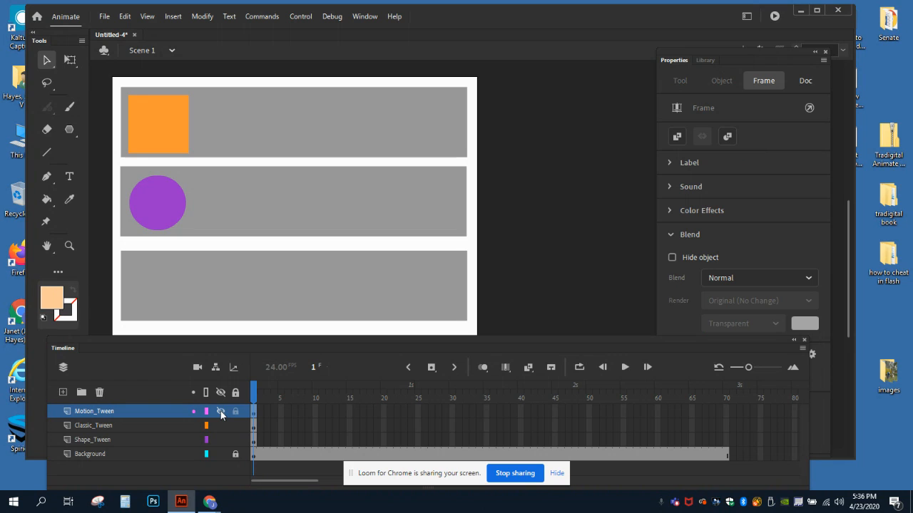
{"action": "left_click", "coordinate": [221, 411]}
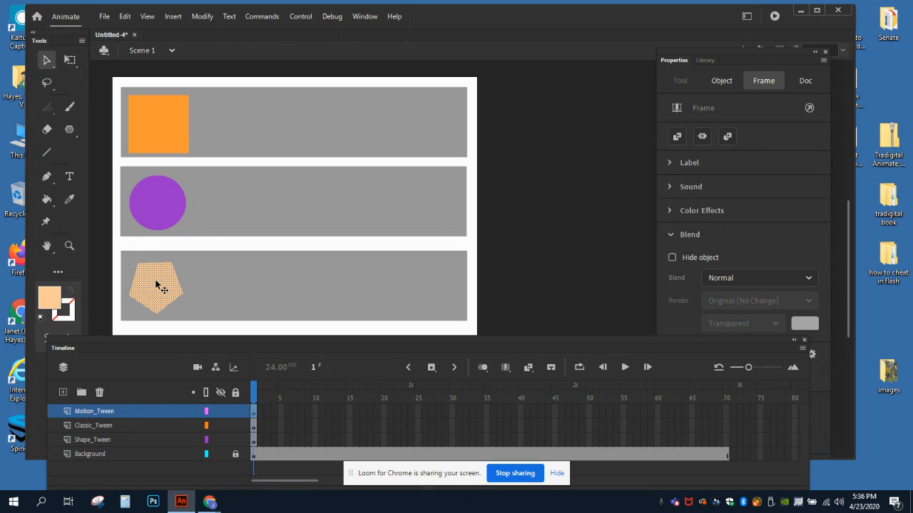
{"action": "left_click", "coordinate": [221, 425]}
{"action": "left_click", "coordinate": [220, 427]}
{"action": "left_click", "coordinate": [221, 440]}
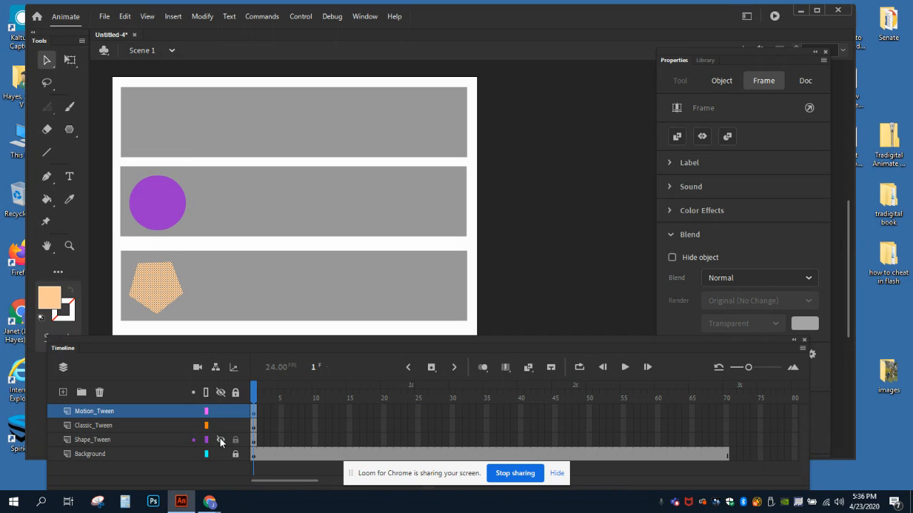
{"action": "left_click", "coordinate": [220, 441]}
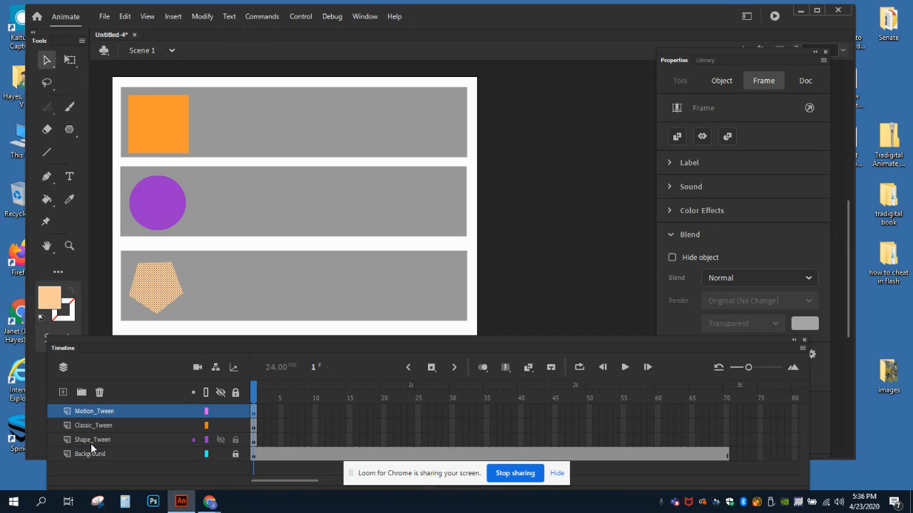
Step: Hide and lock the Classic_Tween and Motion_Tween layers, leaving Shape_Tween visible and unlocked for editing
{"action": "left_click", "coordinate": [220, 426]}
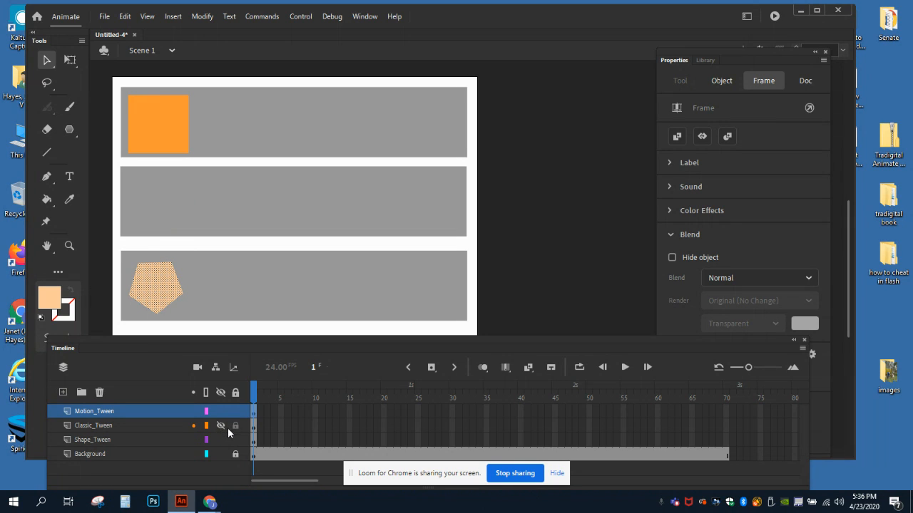
{"action": "left_click", "coordinate": [237, 427]}
{"action": "left_click", "coordinate": [221, 441]}
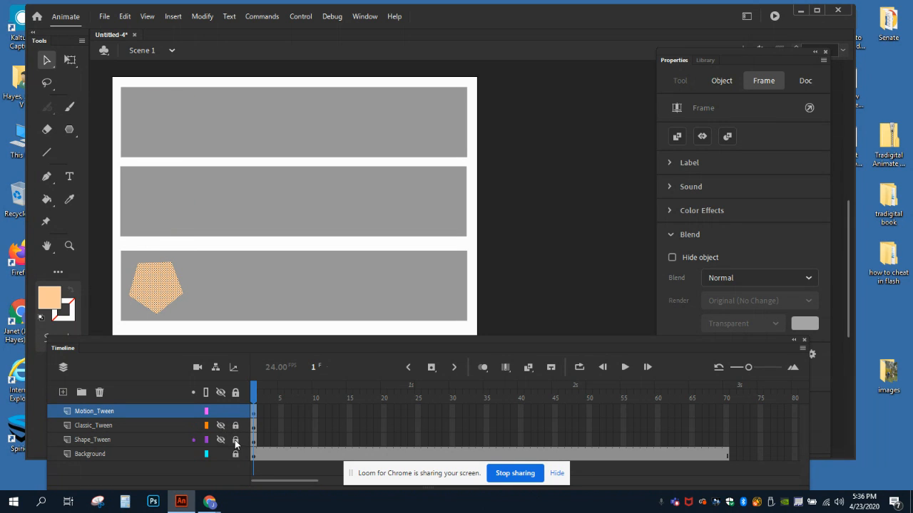
{"action": "left_click", "coordinate": [235, 440]}
{"action": "left_click", "coordinate": [235, 454]}
{"action": "left_click", "coordinate": [220, 412]}
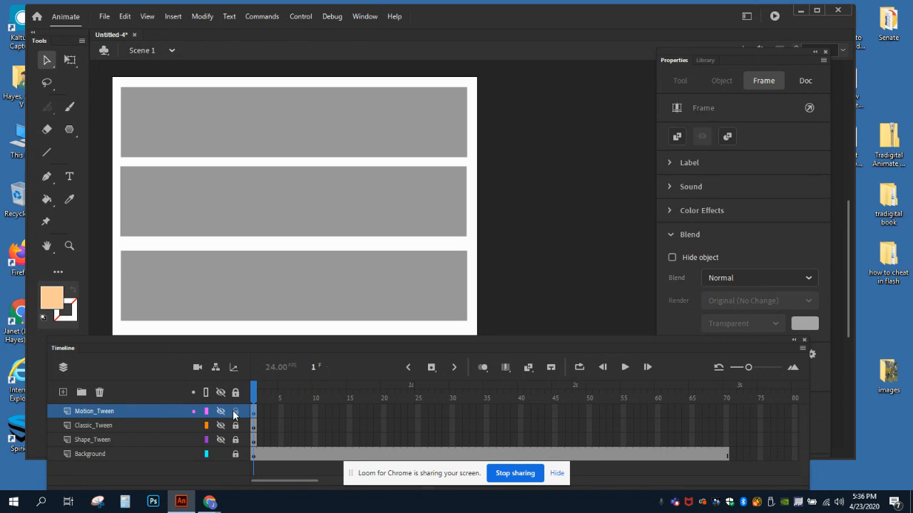
{"action": "left_click", "coordinate": [235, 412]}
{"action": "left_click", "coordinate": [222, 440]}
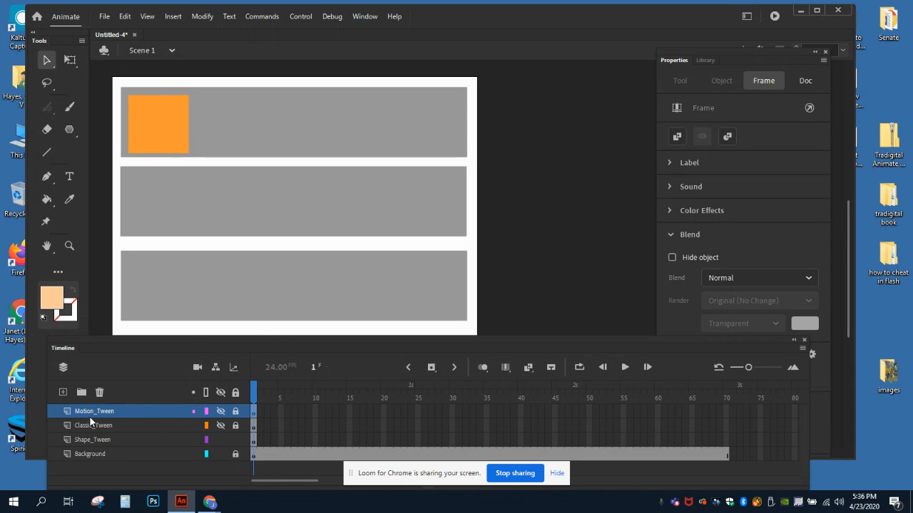
Step: Insert keyframes at frames 5 and 25 on the Shape_Tween layer
{"action": "left_click", "coordinate": [122, 440]}
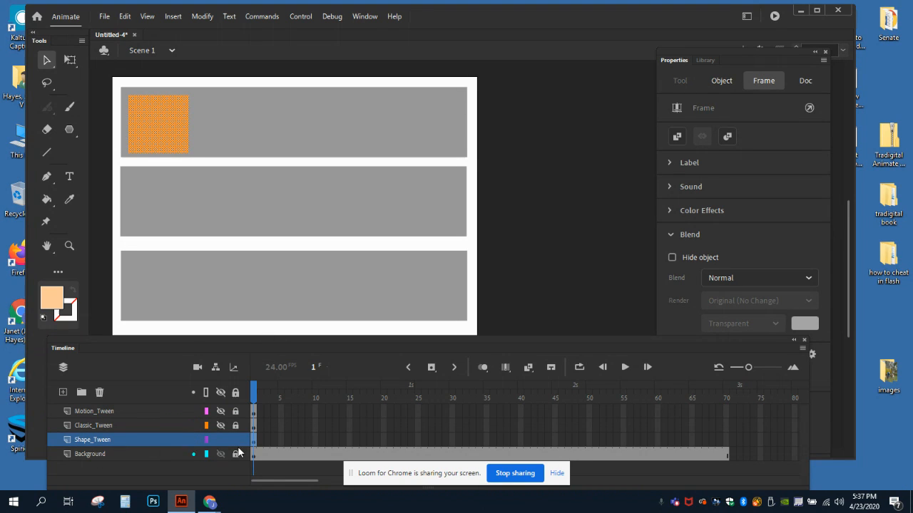
{"action": "left_click", "coordinate": [281, 440]}
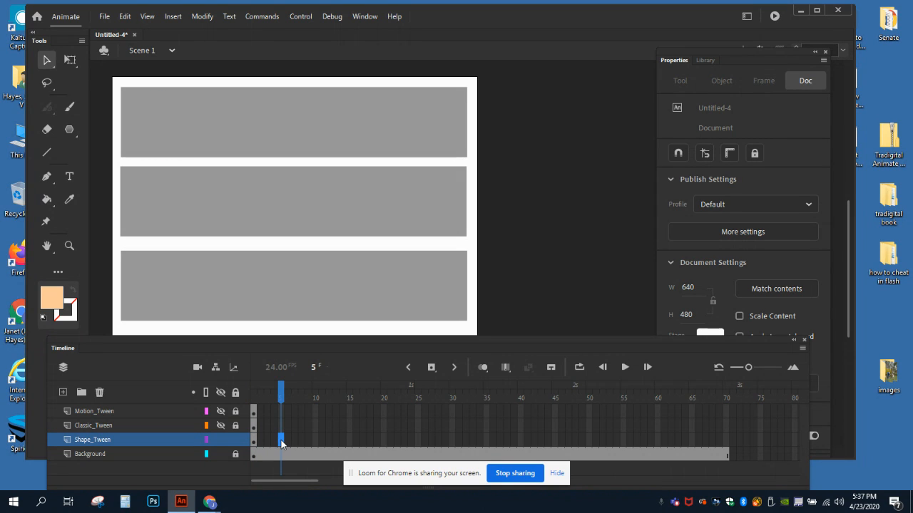
{"action": "right_click", "coordinate": [282, 442]}
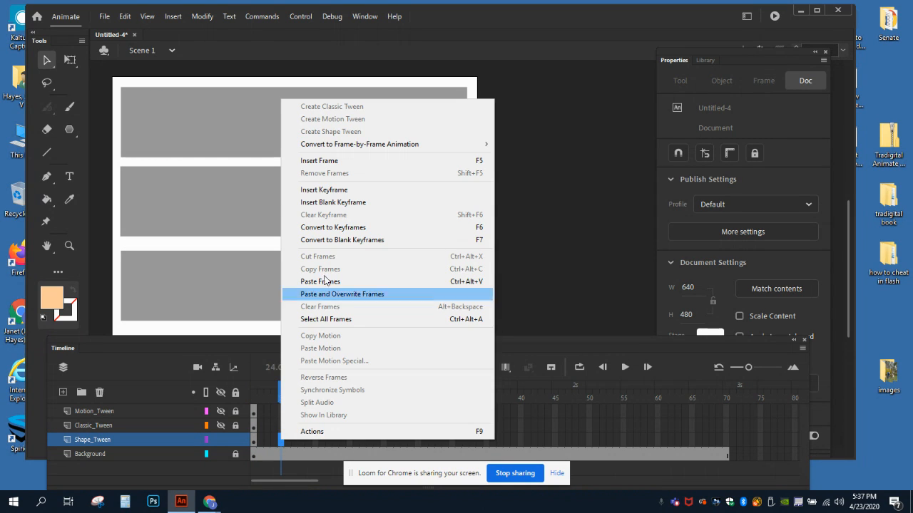
{"action": "left_click", "coordinate": [324, 189]}
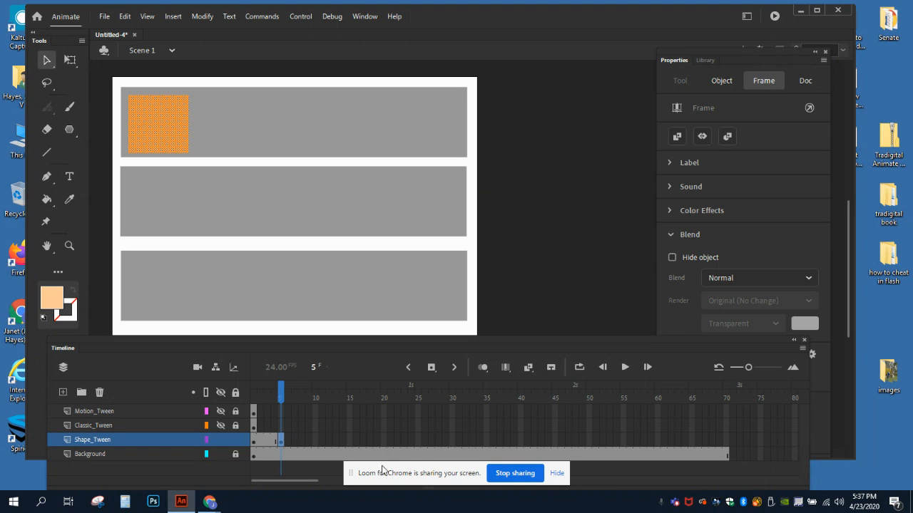
{"action": "left_click", "coordinate": [418, 440]}
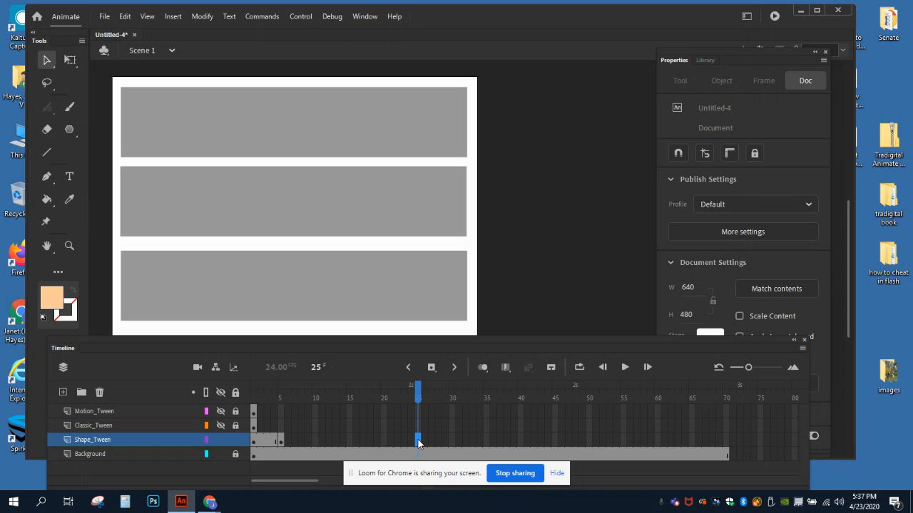
{"action": "right_click", "coordinate": [418, 443]}
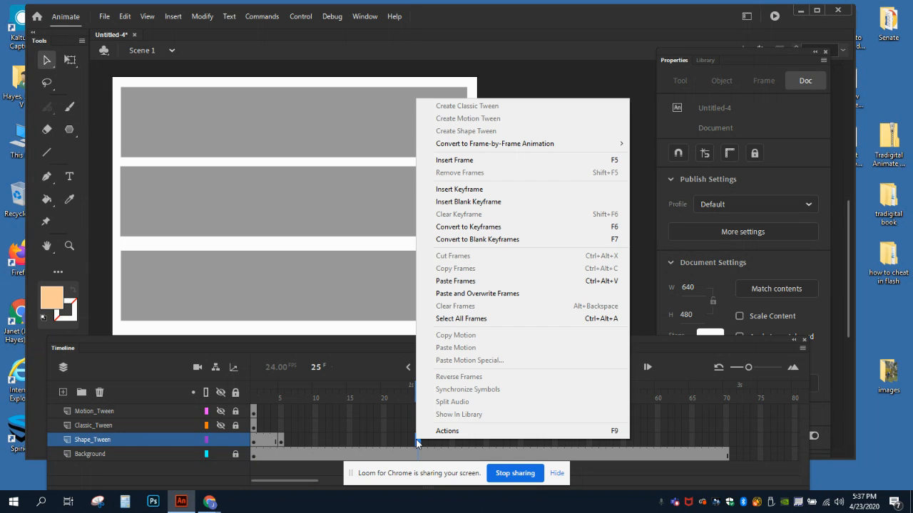
{"action": "left_click", "coordinate": [457, 189]}
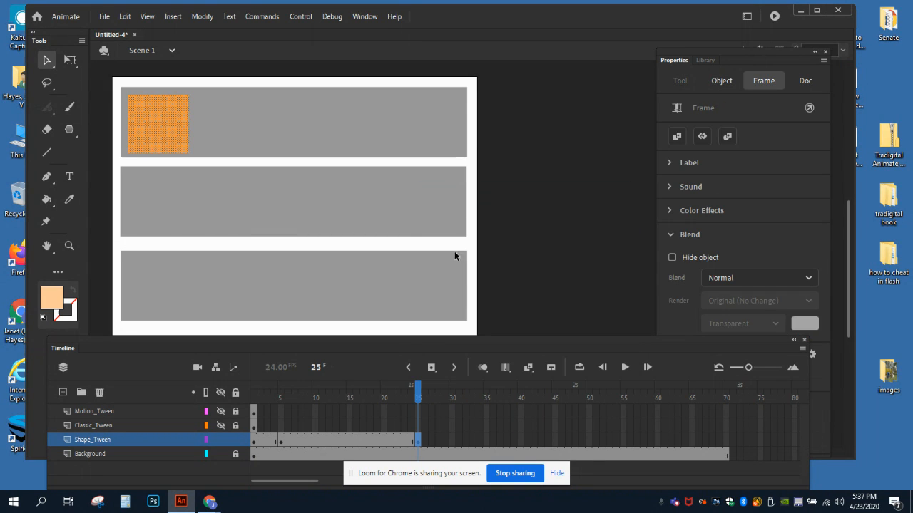
Step: On the frame 25 keyframe of Shape_Tween, move the orange square to the right end of the upper gray band, about X 503, Y 29
{"action": "left_click", "coordinate": [255, 443]}
{"action": "left_click", "coordinate": [280, 441]}
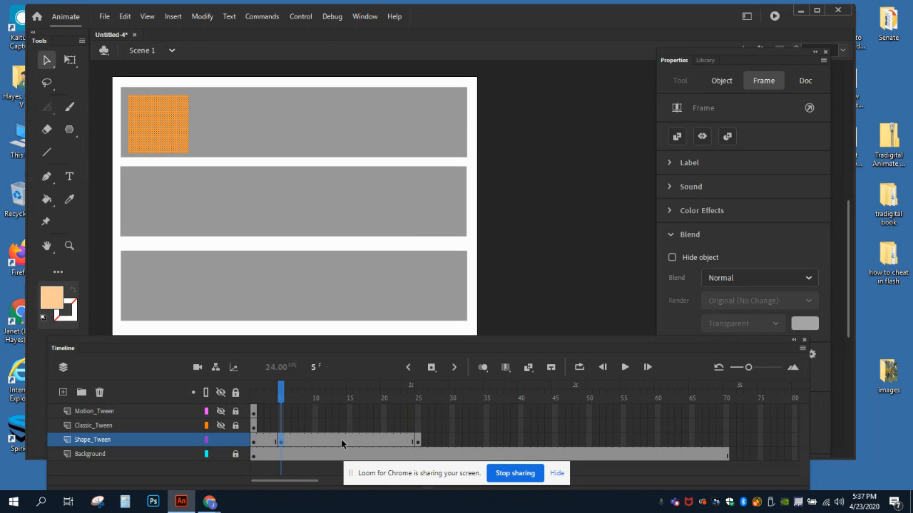
{"action": "left_click", "coordinate": [416, 440]}
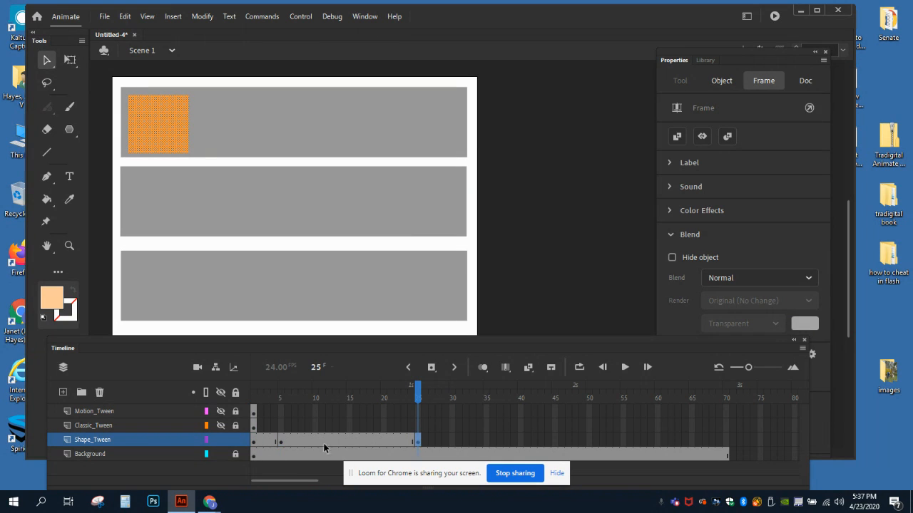
{"action": "left_click", "coordinate": [281, 441]}
{"action": "left_click", "coordinate": [254, 442]}
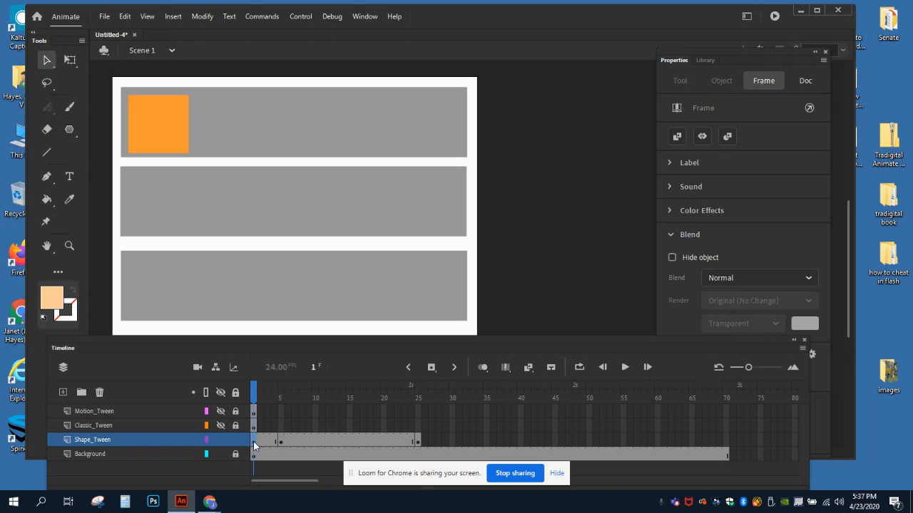
{"action": "left_click", "coordinate": [416, 441]}
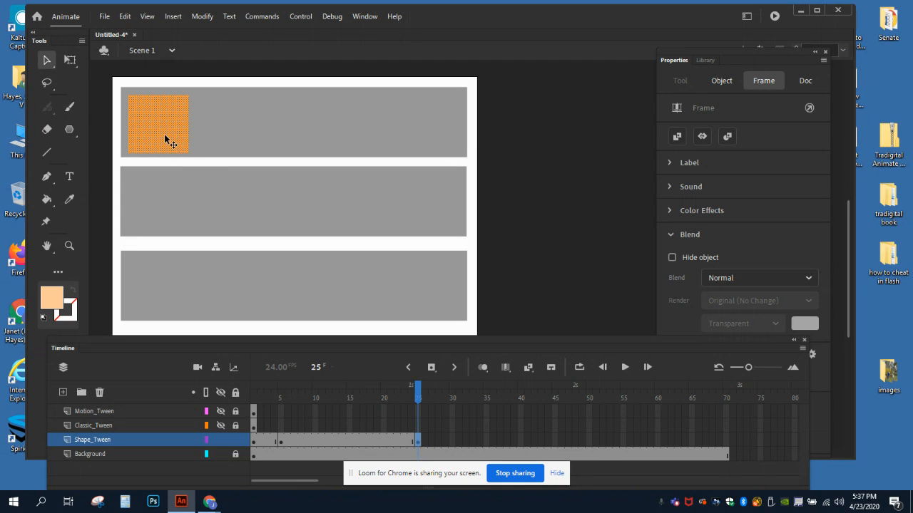
{"action": "left_click_drag", "start_coordinate": [164, 136], "coordinate": [435, 134]}
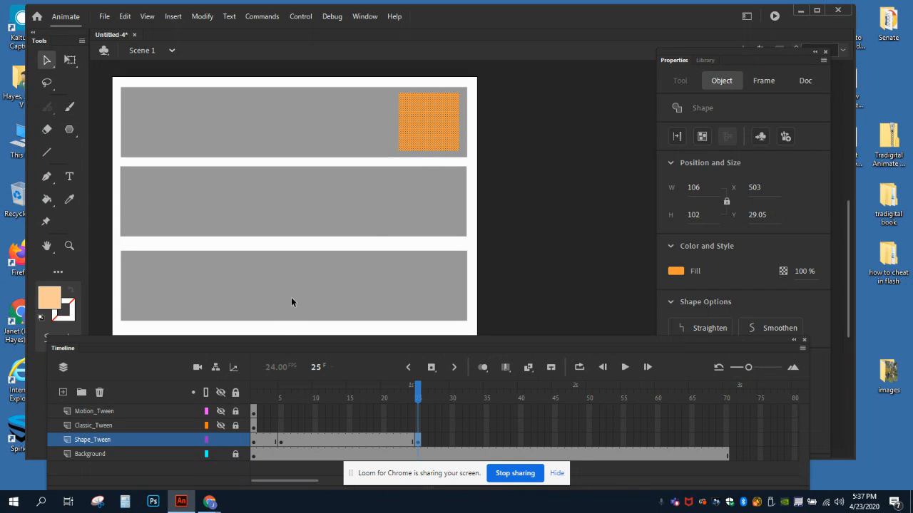
{"action": "key", "text": "ctrl+shift+a"}
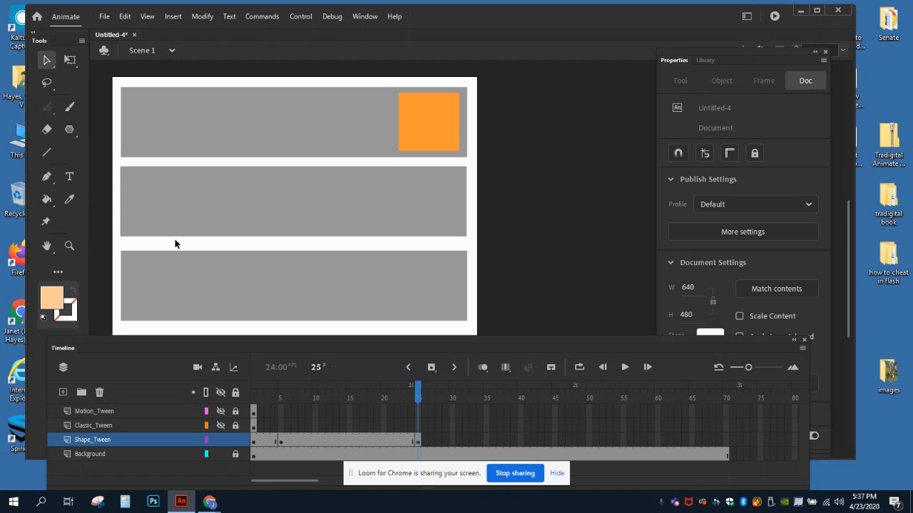
Step: Change the fill of the square on frame 25 to dark blue (#003399)
{"action": "right_click", "coordinate": [433, 130]}
{"action": "left_click", "coordinate": [415, 117]}
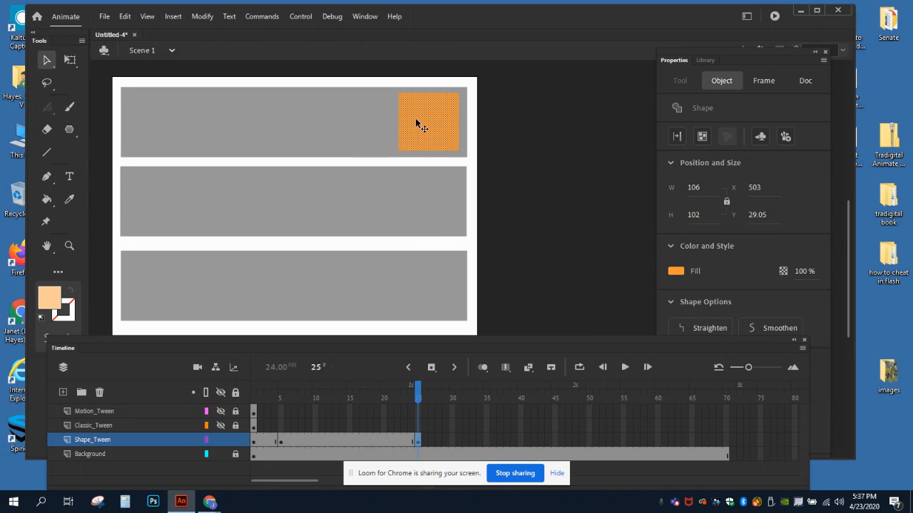
{"action": "left_click", "coordinate": [48, 302]}
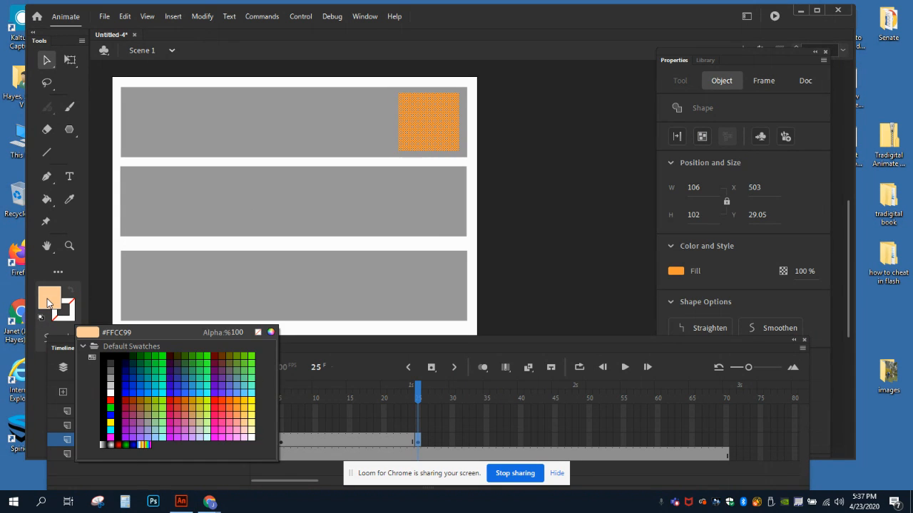
{"action": "left_click", "coordinate": [136, 375]}
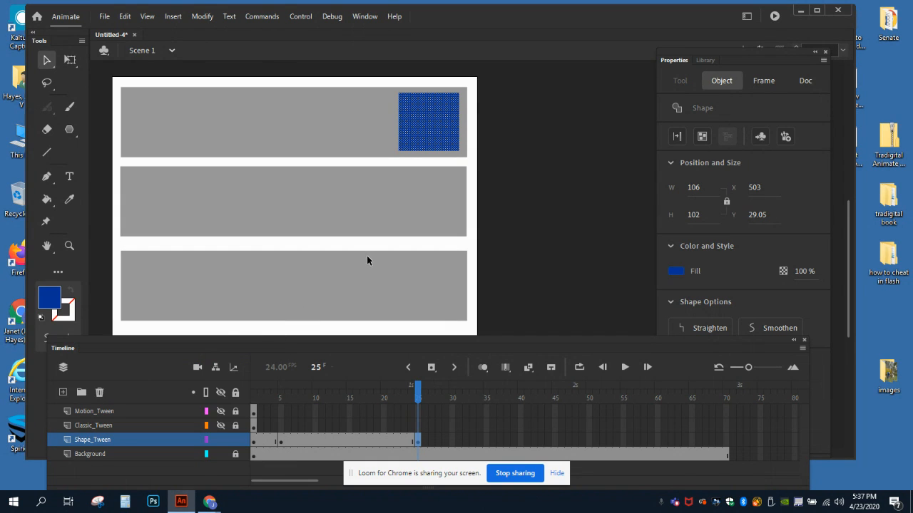
{"action": "left_click", "coordinate": [339, 139]}
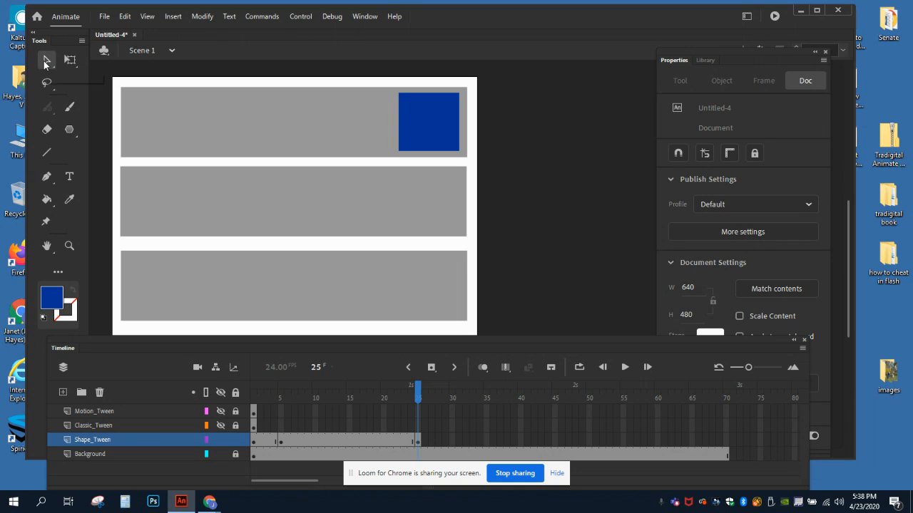
Step: Bend all four edges of the blue square on frame 25 inward, with the two vertical sides curving deeply toward the center
{"action": "left_click", "coordinate": [425, 121]}
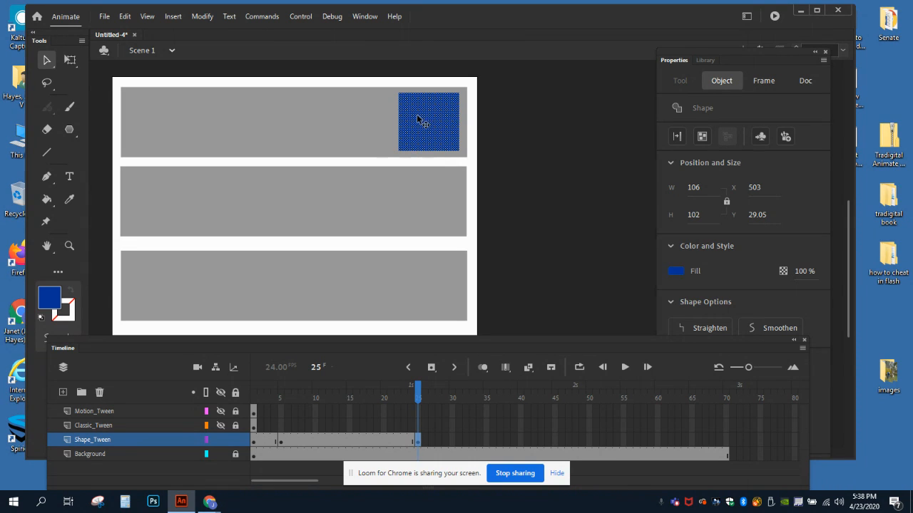
{"action": "mouse_move", "coordinate": [416, 114]}
{"action": "left_mouse_down"}
{"action": "mouse_move", "coordinate": [402, 122]}
{"action": "mouse_move", "coordinate": [424, 121]}
{"action": "mouse_move", "coordinate": [418, 114]}
{"action": "left_mouse_up"}
{"action": "left_click", "coordinate": [255, 125]}
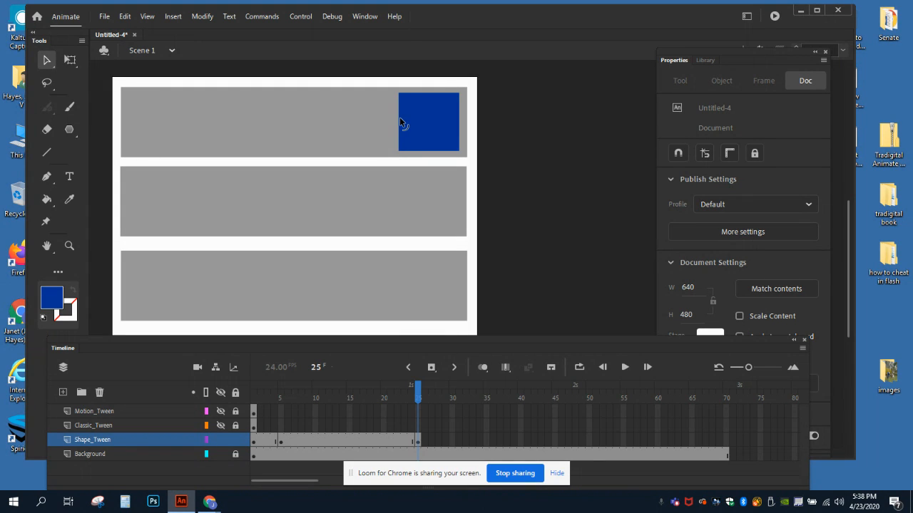
{"action": "left_click_drag", "start_coordinate": [399, 119], "coordinate": [423, 121]}
{"action": "left_click_drag", "start_coordinate": [458, 123], "coordinate": [433, 125]}
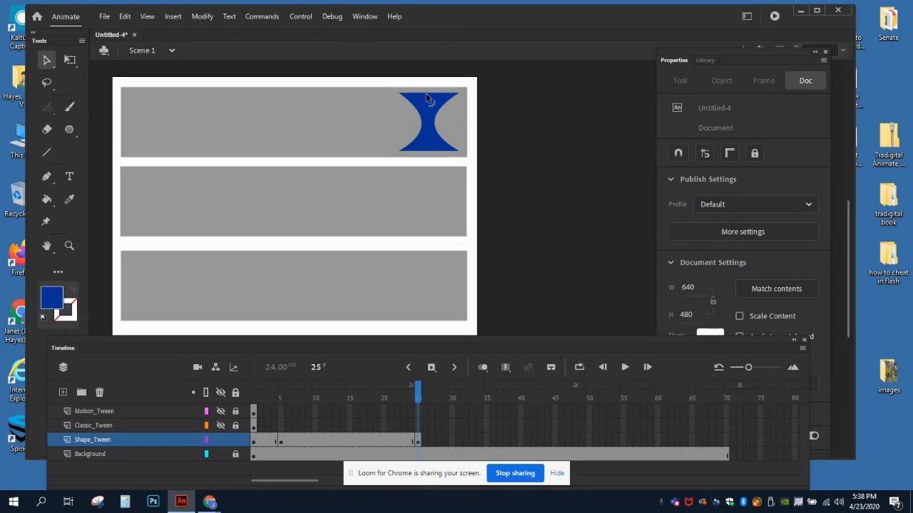
{"action": "left_click_drag", "start_coordinate": [426, 92], "coordinate": [426, 102]}
{"action": "left_click_drag", "start_coordinate": [428, 154], "coordinate": [427, 144]}
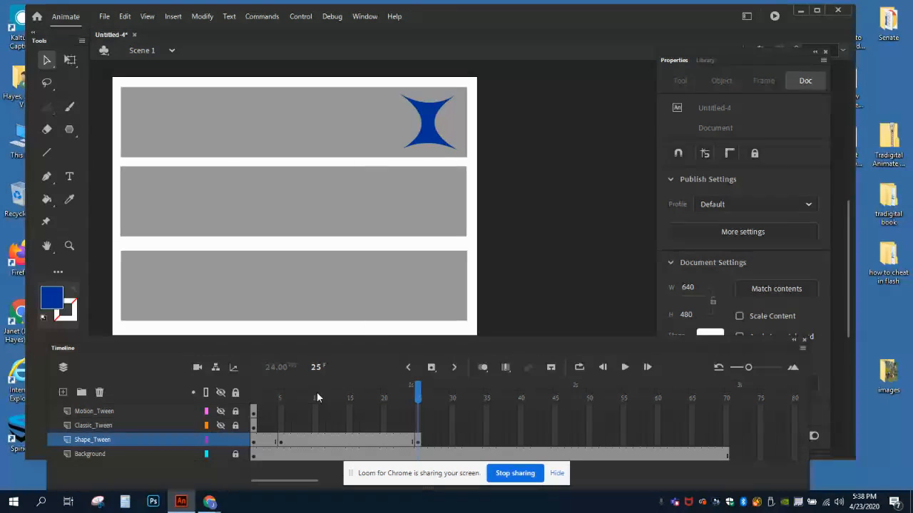
Step: Create a shape tween between the frame 5 and frame 25 keyframes on the Shape_Tween layer
{"action": "left_click", "coordinate": [279, 395]}
{"action": "left_click_drag", "start_coordinate": [283, 401], "coordinate": [420, 405]}
{"action": "left_click", "coordinate": [328, 438]}
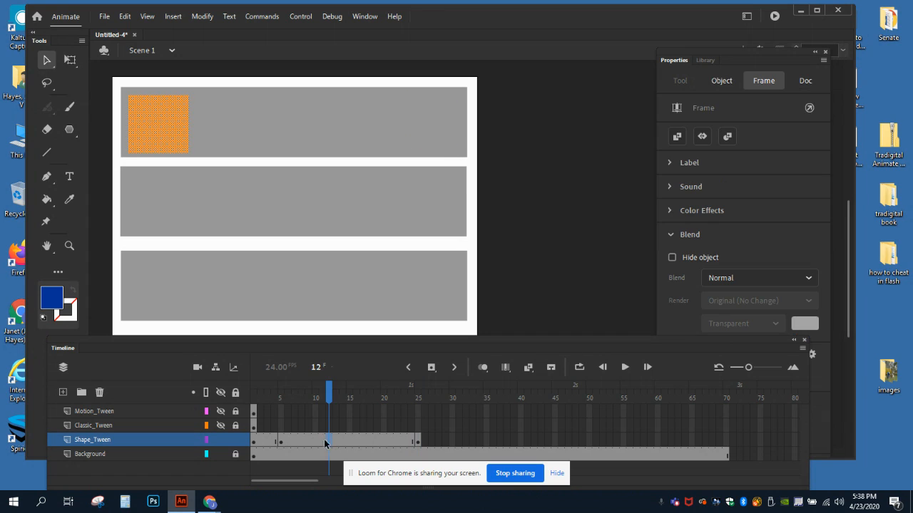
{"action": "left_click", "coordinate": [301, 439]}
{"action": "left_click", "coordinate": [314, 439]}
{"action": "left_click", "coordinate": [343, 439]}
{"action": "left_click", "coordinate": [370, 440]}
{"action": "left_click", "coordinate": [393, 443]}
{"action": "left_click", "coordinate": [357, 440]}
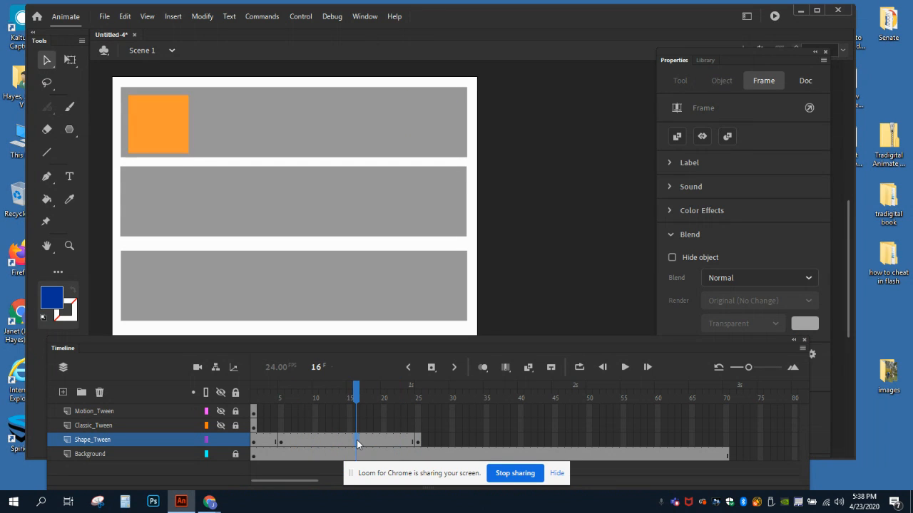
{"action": "right_click", "coordinate": [340, 441]}
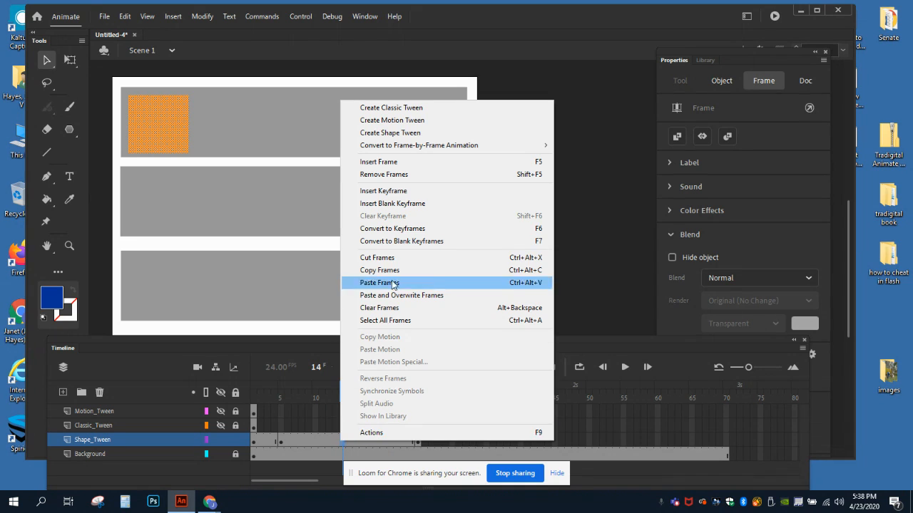
{"action": "left_click", "coordinate": [391, 133]}
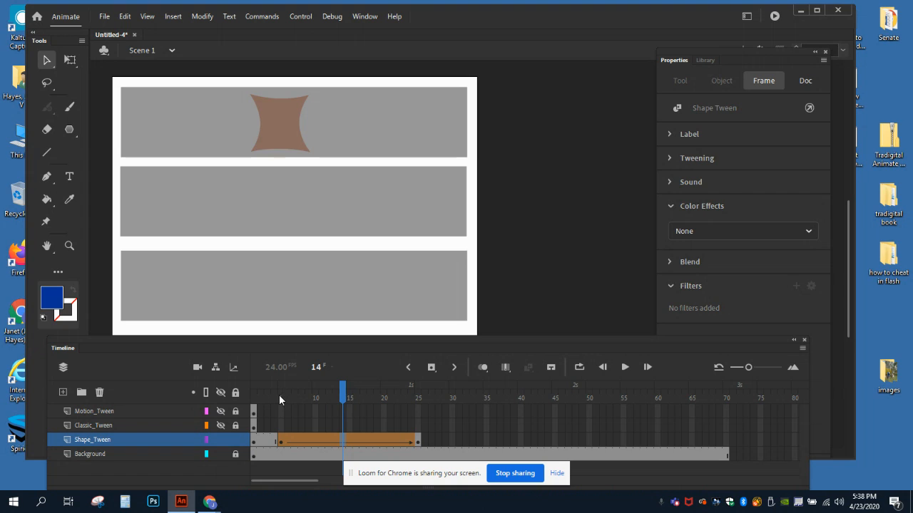
Step: Review the shape tween from its start at frame 5 to its end keyframe at frame 25
{"action": "mouse_move", "coordinate": [279, 394]}
{"action": "left_mouse_down"}
{"action": "mouse_move", "coordinate": [420, 405]}
{"action": "mouse_move", "coordinate": [284, 402]}
{"action": "left_mouse_up"}
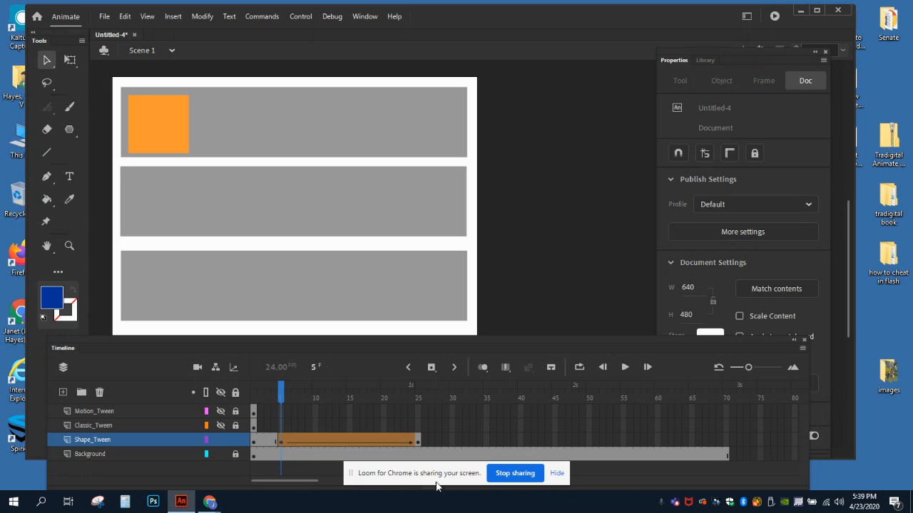
{"action": "left_click", "coordinate": [418, 442]}
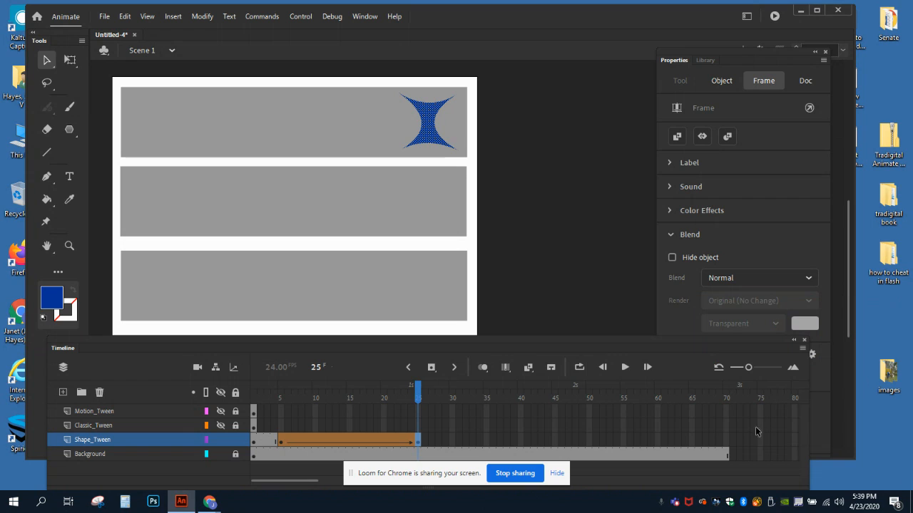
Step: Extend the Shape_Tween layer to frame 70 by inserting a frame there
{"action": "left_click", "coordinate": [725, 439]}
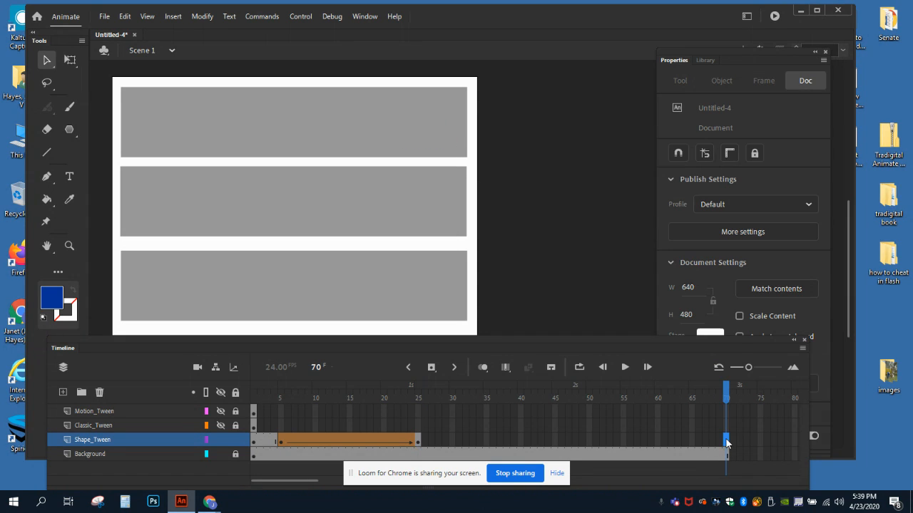
{"action": "right_click", "coordinate": [725, 441]}
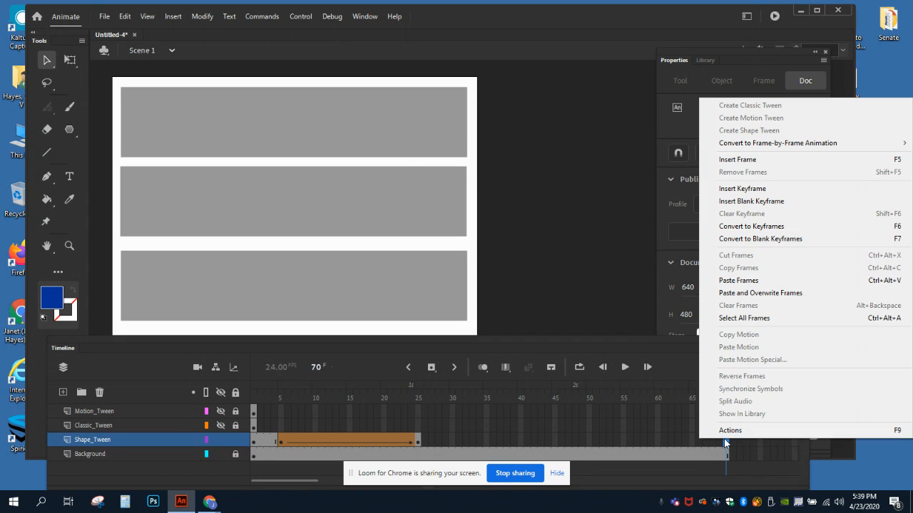
{"action": "left_click", "coordinate": [735, 160]}
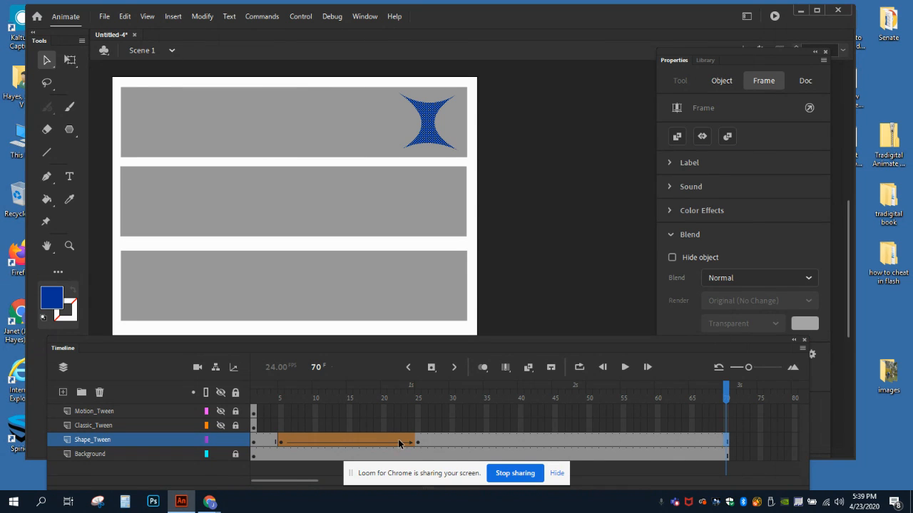
Step: Lock and hide the Shape_Tween layer, and make the Classic_Tween layer the active, visible and unlocked one
{"action": "left_click", "coordinate": [216, 443]}
{"action": "left_click", "coordinate": [236, 441]}
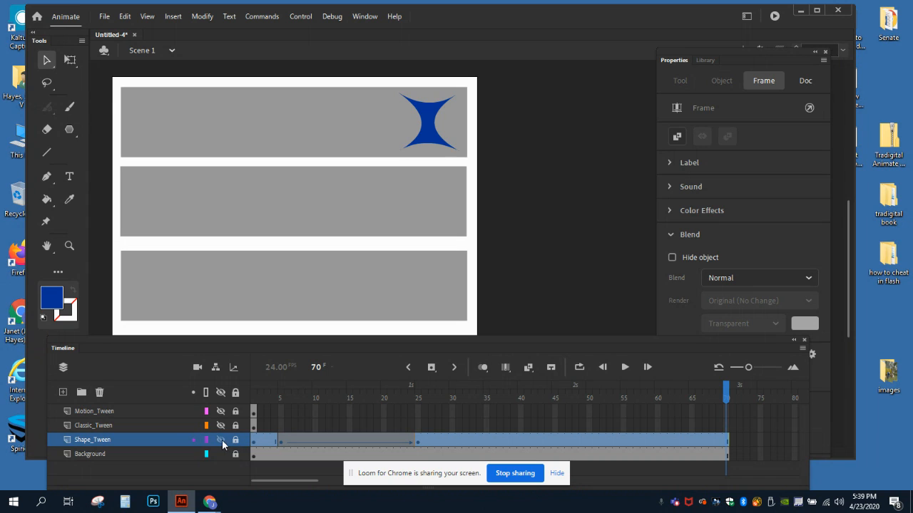
{"action": "left_click", "coordinate": [219, 441]}
{"action": "left_click", "coordinate": [107, 427]}
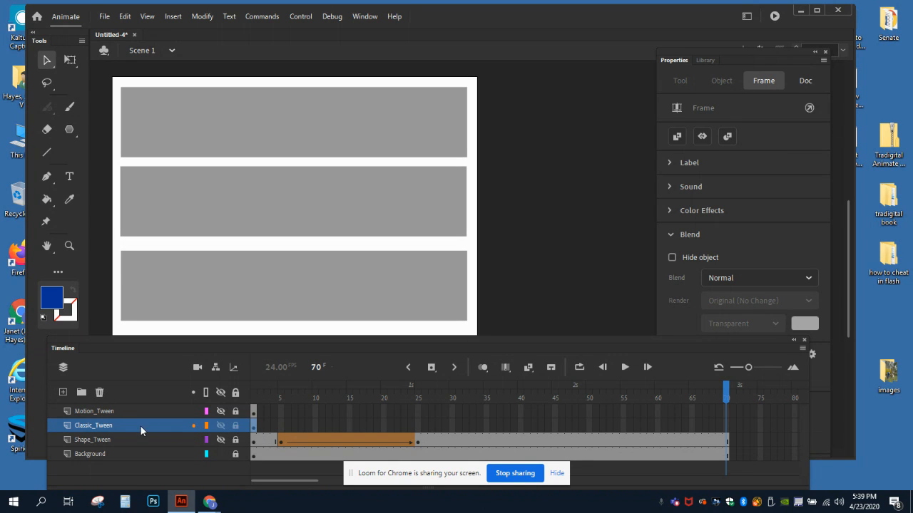
Step: Convert the purple circle on frame 1 of the Classic_Tween layer into a Movie Clip symbol named Classic
{"action": "left_click", "coordinate": [254, 425]}
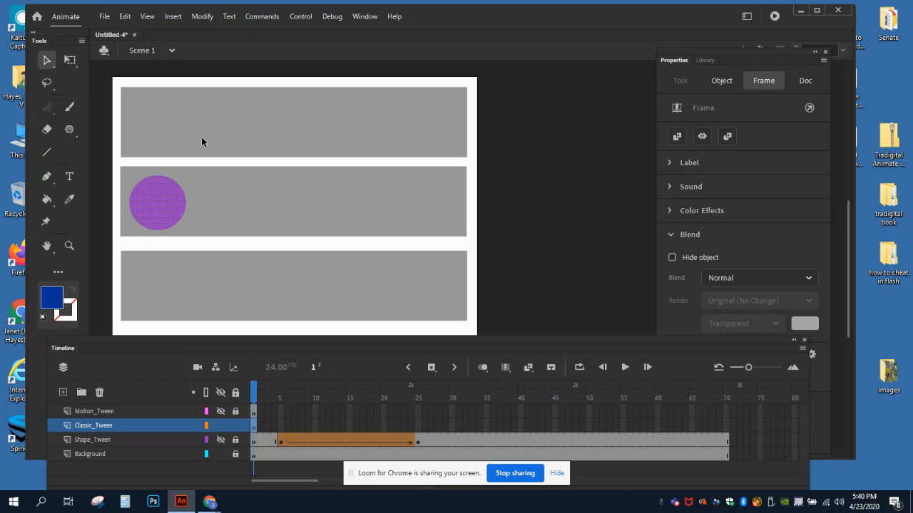
{"action": "left_click", "coordinate": [202, 16]}
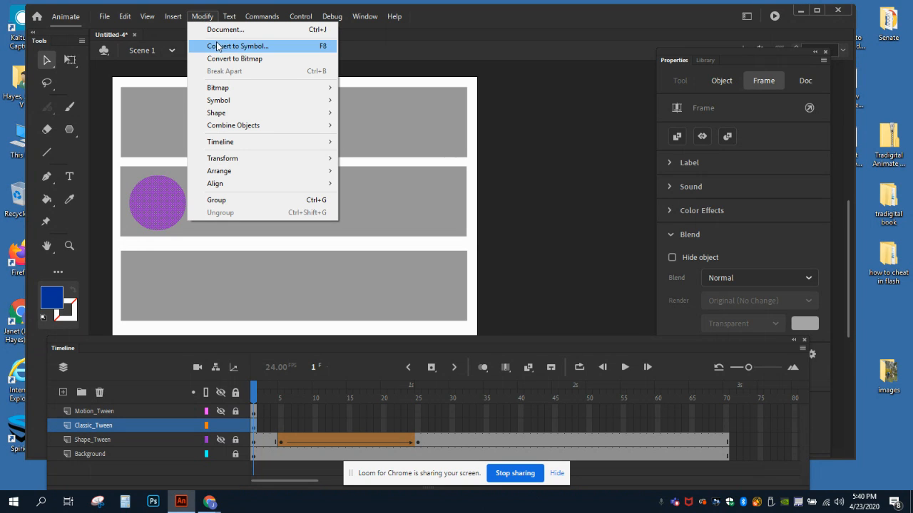
{"action": "left_click", "coordinate": [218, 44]}
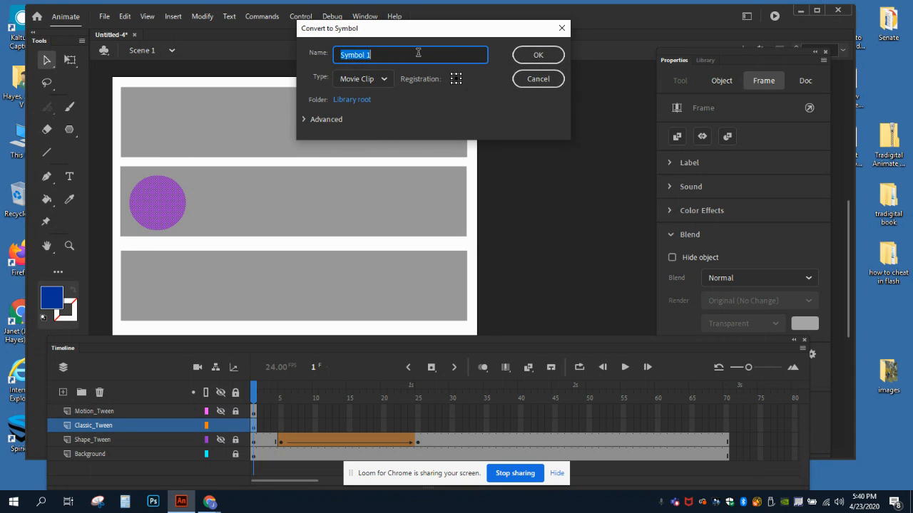
{"action": "type", "text": "Classic"}
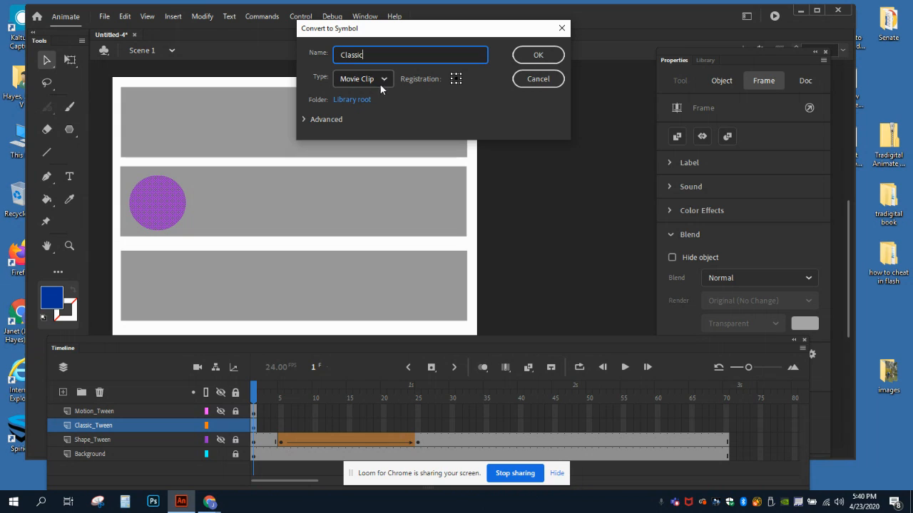
{"action": "left_click", "coordinate": [539, 56]}
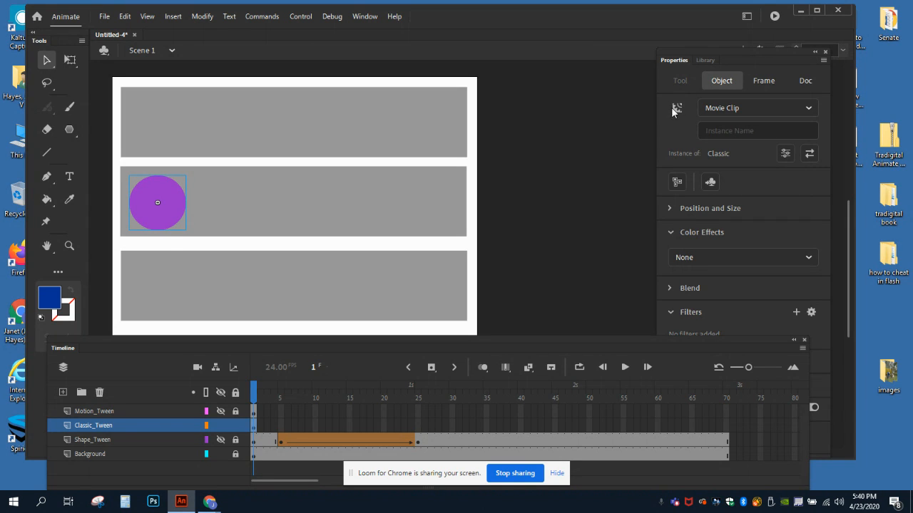
Step: Check the Classic symbol in the library, compare it with the orange square on the Shape_Tween layer, and hide that layer again
{"action": "left_click", "coordinate": [704, 61]}
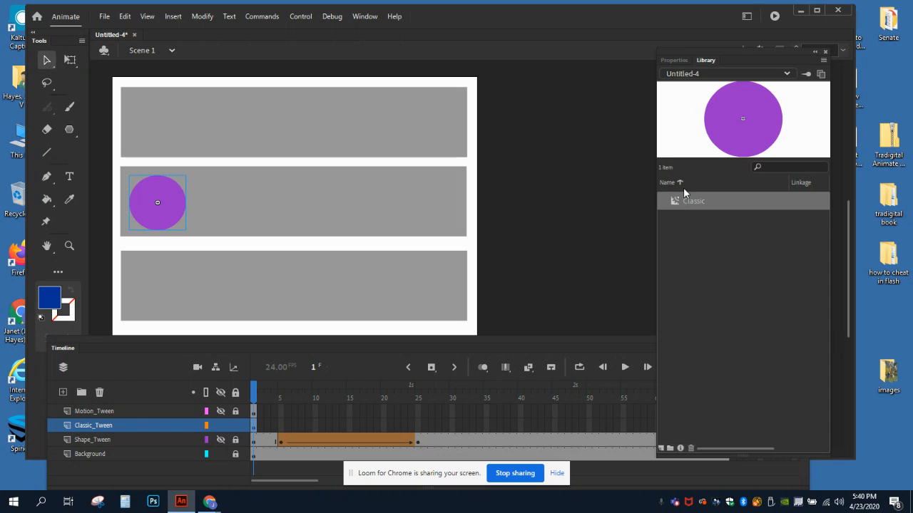
{"action": "left_click", "coordinate": [673, 60]}
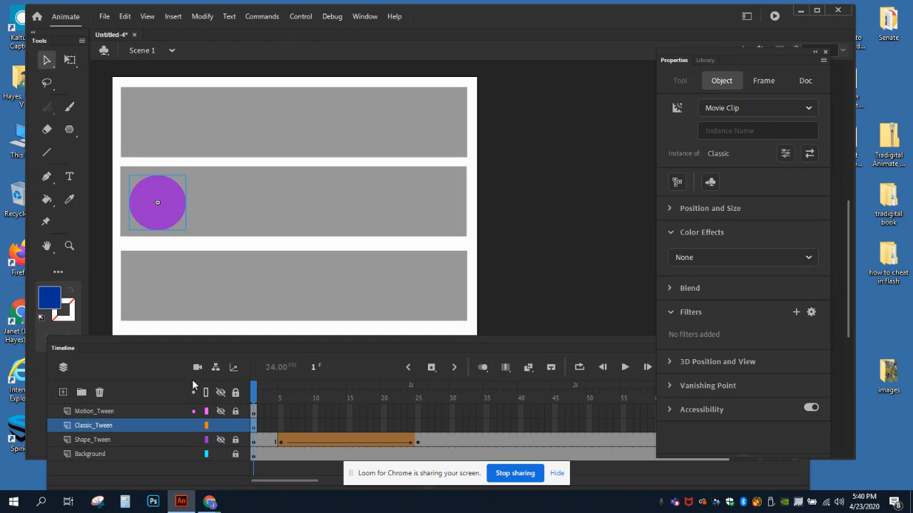
{"action": "left_click", "coordinate": [220, 441]}
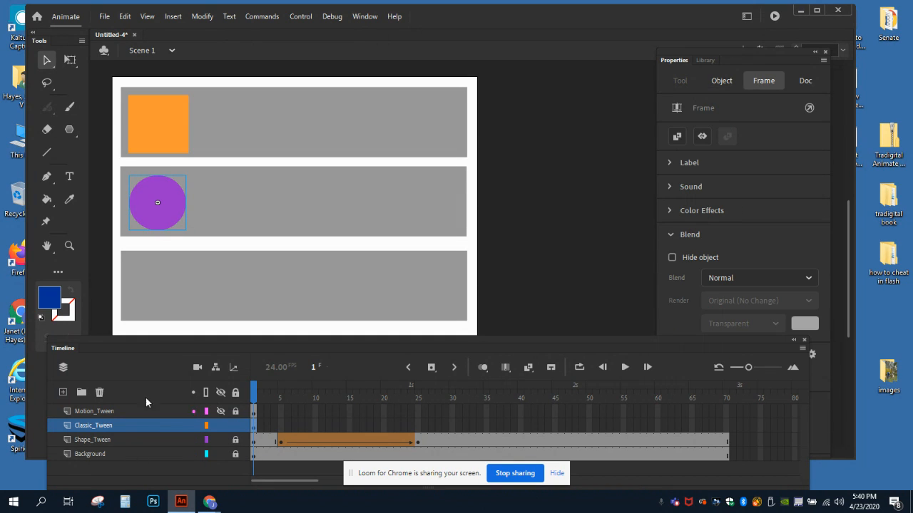
{"action": "left_click", "coordinate": [162, 130]}
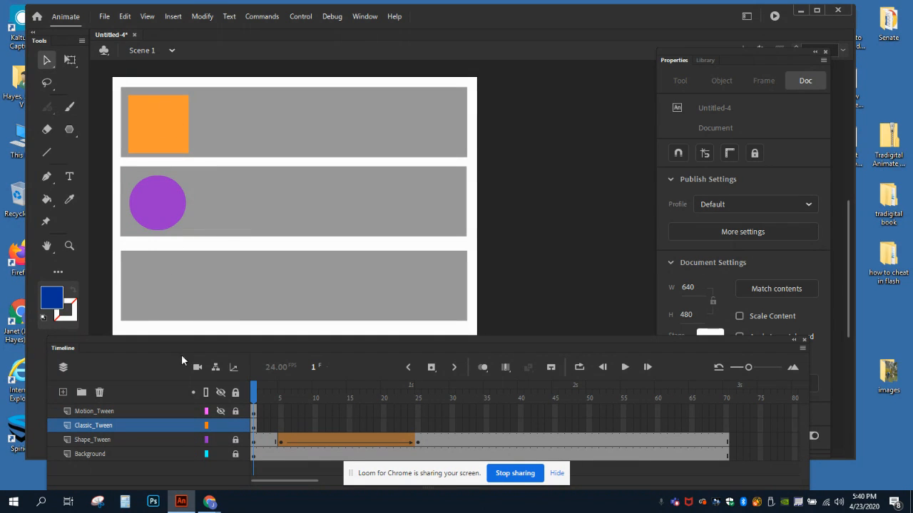
{"action": "left_click", "coordinate": [165, 132]}
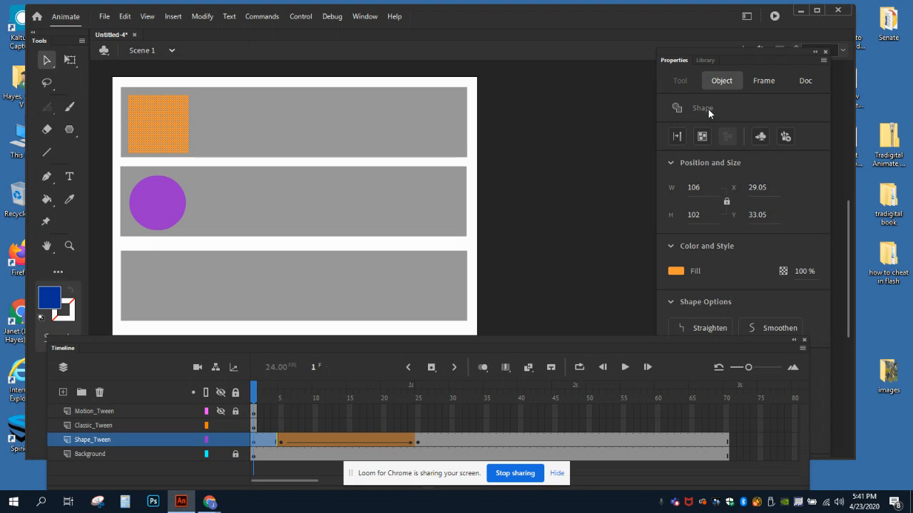
{"action": "left_click", "coordinate": [221, 442]}
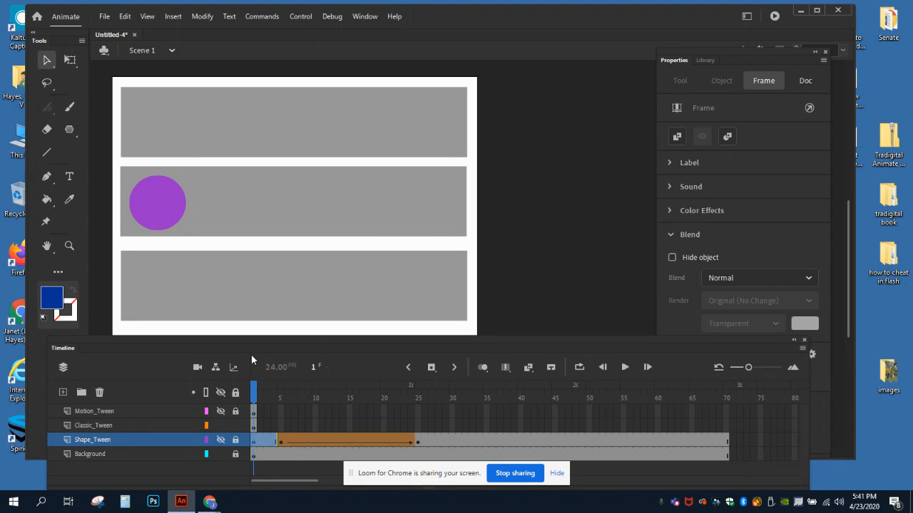
Step: Insert keyframes at frames 20 and 40 on the Classic_Tween layer
{"action": "left_click", "coordinate": [109, 425]}
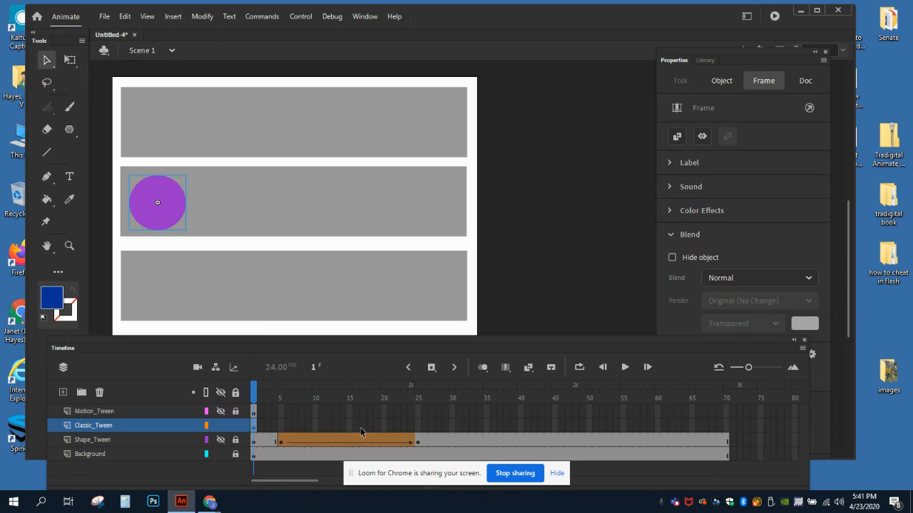
{"action": "left_click", "coordinate": [384, 426]}
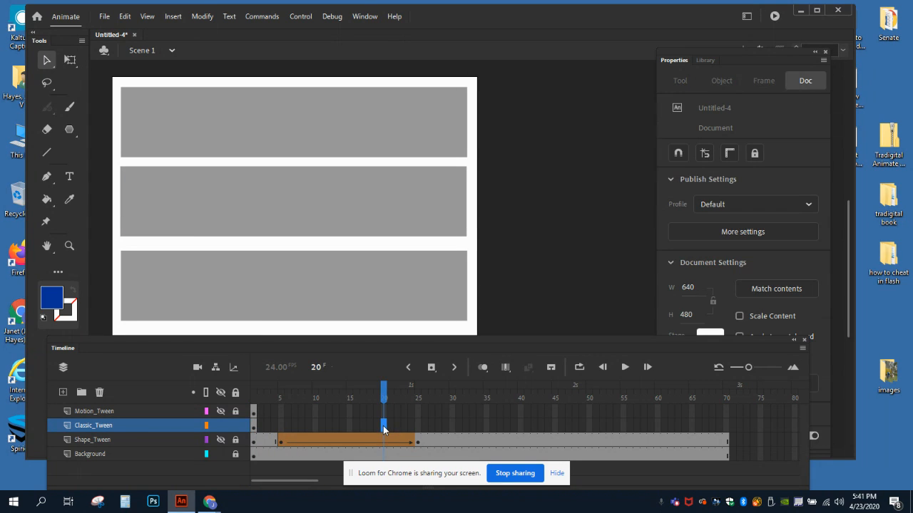
{"action": "right_click", "coordinate": [384, 427]}
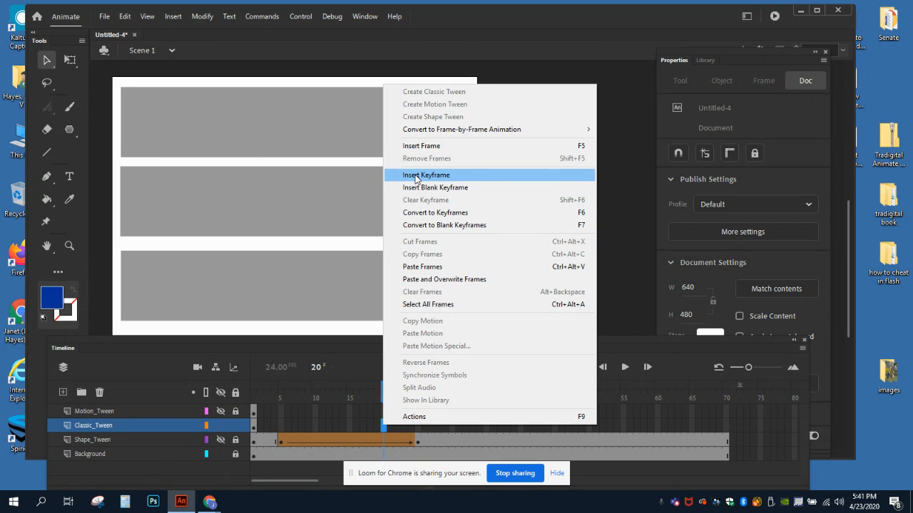
{"action": "left_click", "coordinate": [416, 177]}
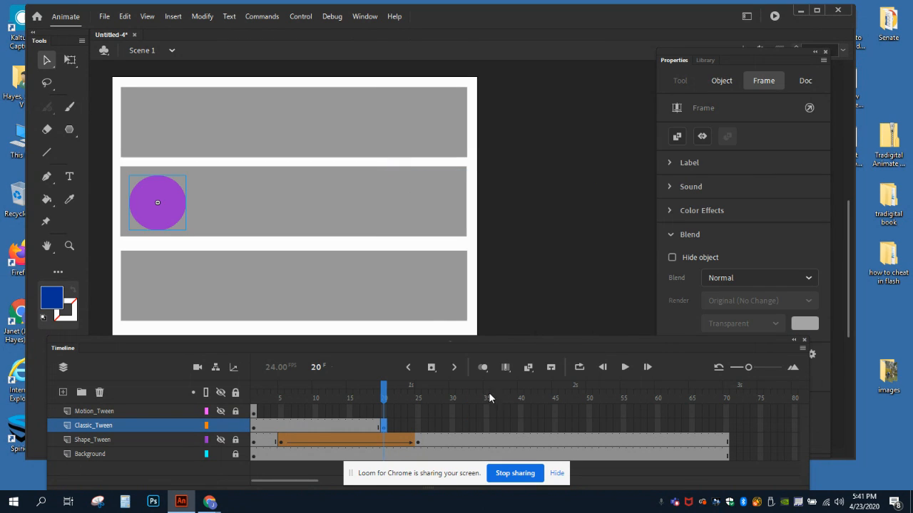
{"action": "left_click", "coordinate": [521, 427]}
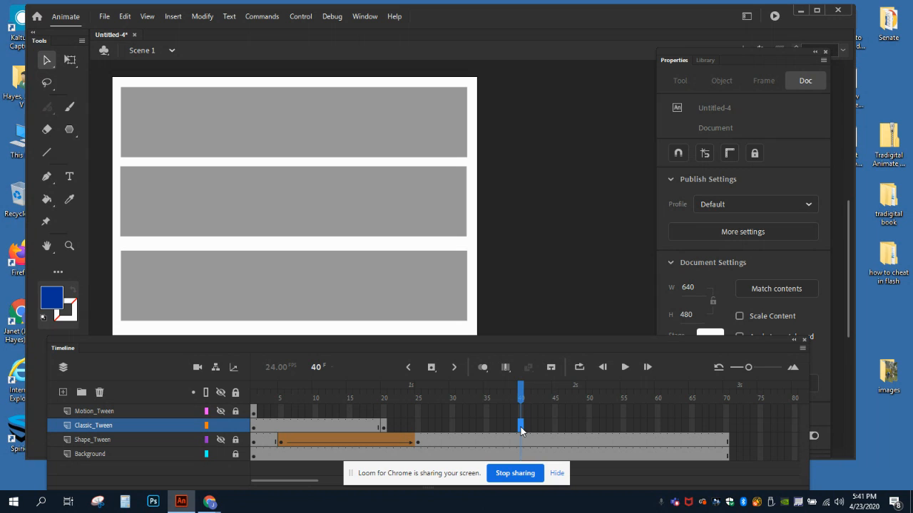
{"action": "right_click", "coordinate": [520, 428]}
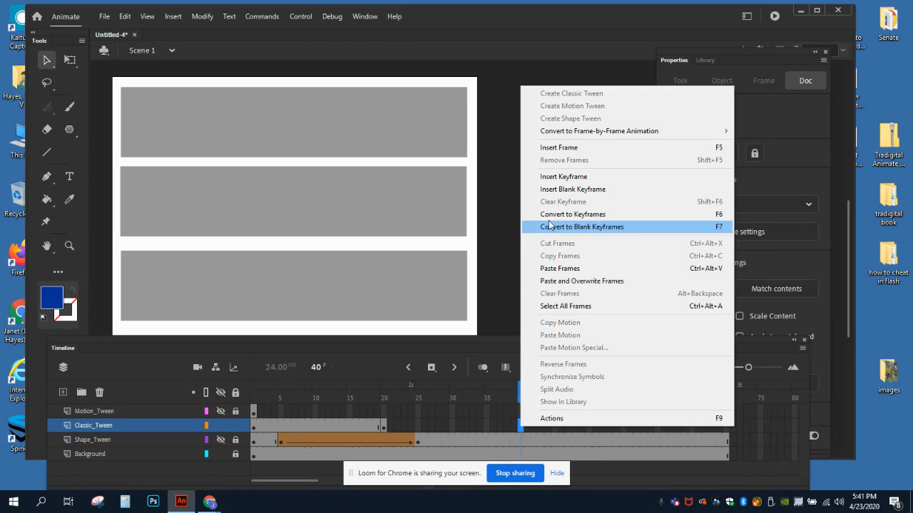
{"action": "left_click", "coordinate": [554, 178]}
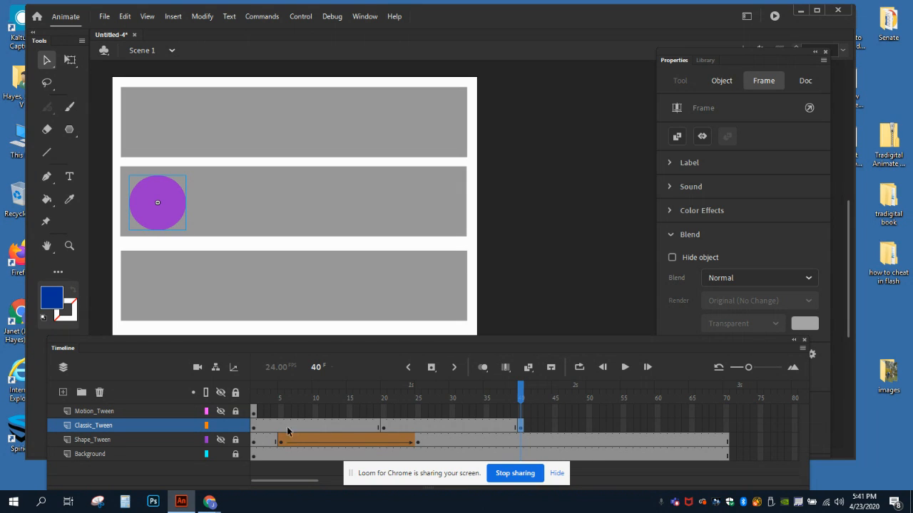
Step: Create a classic tween between the frame 20 and frame 40 keyframes on the Classic_Tween layer
{"action": "left_click", "coordinate": [383, 428]}
{"action": "left_click", "coordinate": [453, 429]}
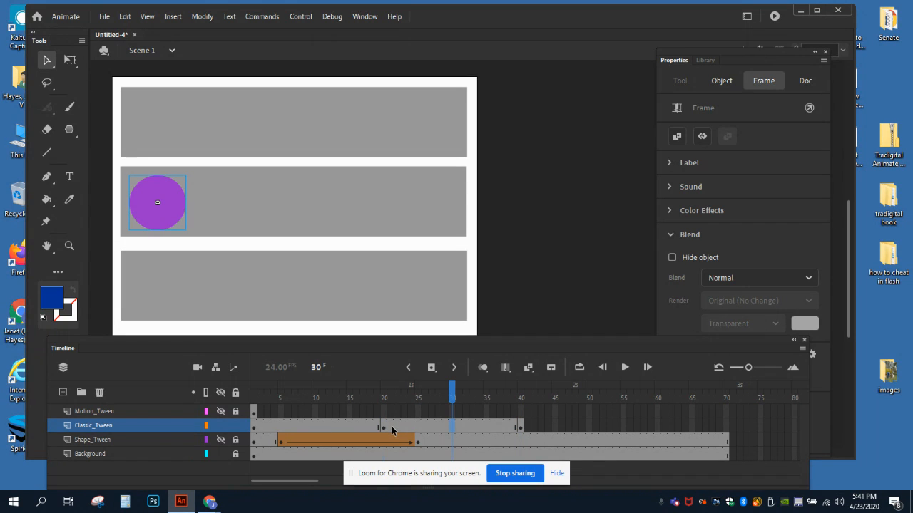
{"action": "left_click", "coordinate": [390, 428]}
{"action": "left_click", "coordinate": [426, 429]}
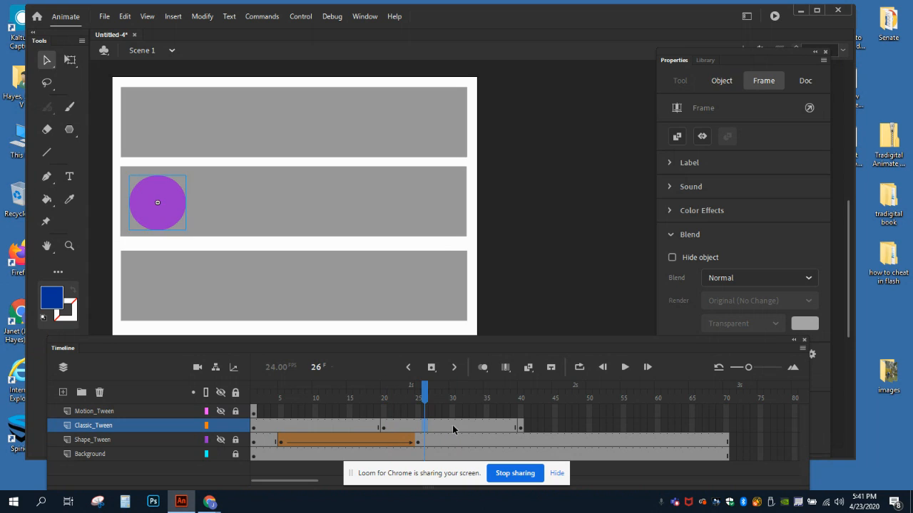
{"action": "left_click", "coordinate": [452, 428]}
{"action": "left_click", "coordinate": [482, 428]}
{"action": "left_click", "coordinate": [506, 427]}
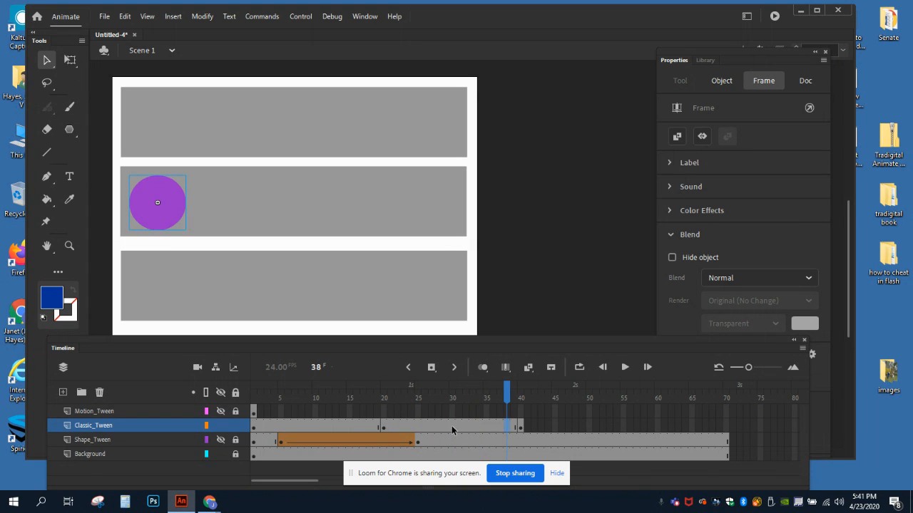
{"action": "left_click", "coordinate": [452, 426]}
{"action": "left_click", "coordinate": [417, 427]}
{"action": "left_click", "coordinate": [439, 427]}
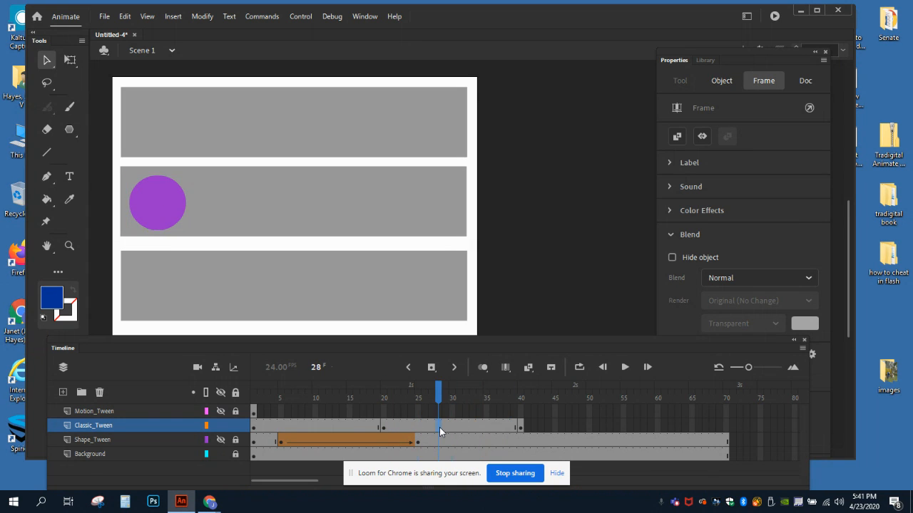
{"action": "right_click", "coordinate": [439, 426]}
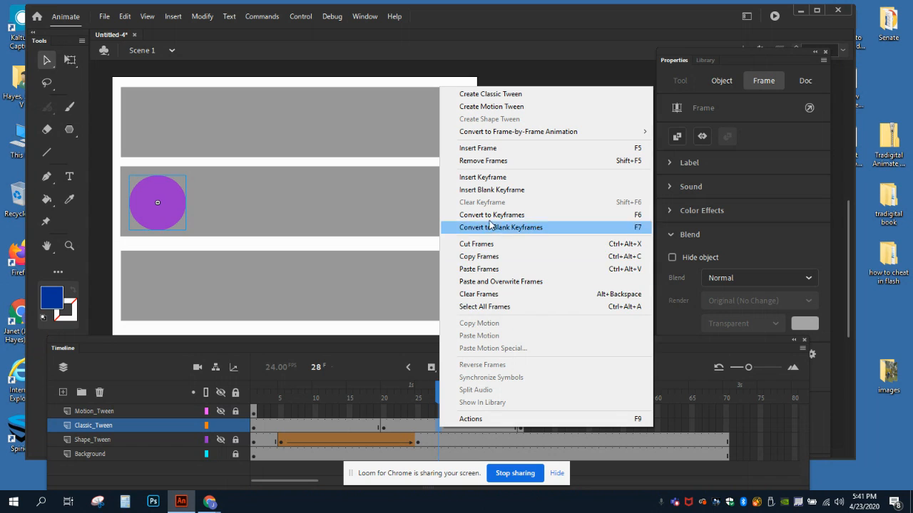
{"action": "left_click", "coordinate": [482, 94]}
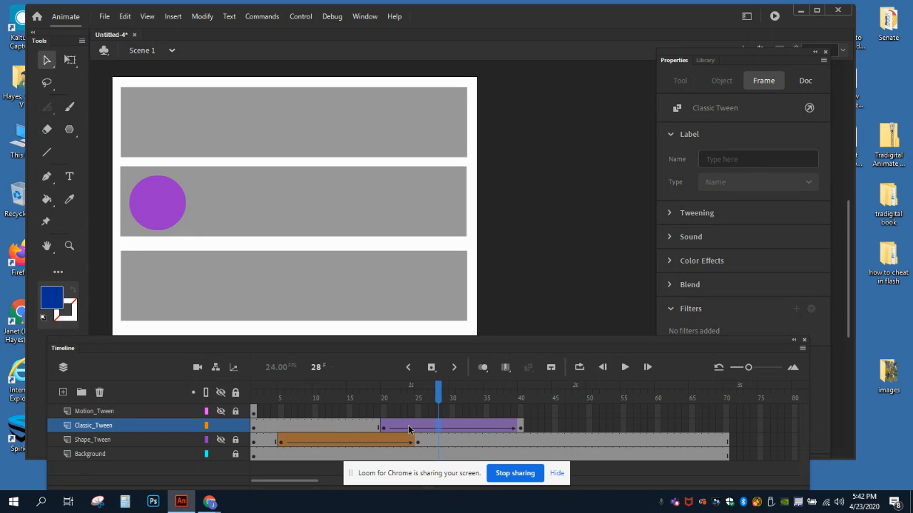
Step: Move the purple circle on frame 40 to the right end of the middle gray band and return the playhead to frame 20
{"action": "left_click", "coordinate": [520, 429]}
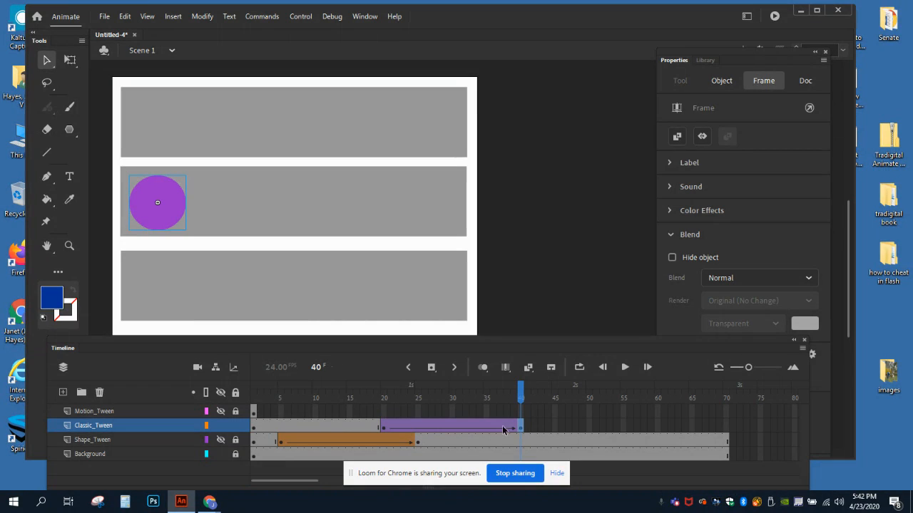
{"action": "left_click_drag", "start_coordinate": [163, 194], "coordinate": [441, 187]}
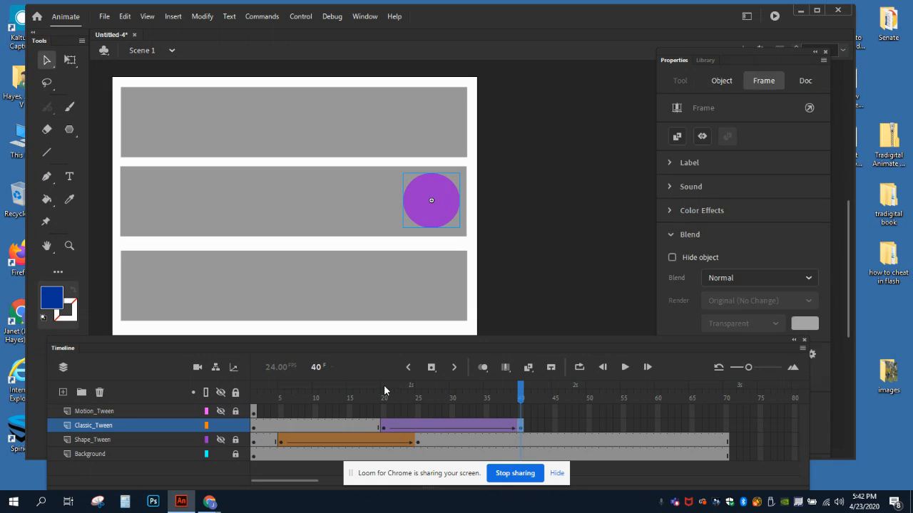
{"action": "mouse_move", "coordinate": [385, 391]}
{"action": "left_mouse_down"}
{"action": "mouse_move", "coordinate": [521, 390]}
{"action": "mouse_move", "coordinate": [384, 392]}
{"action": "left_mouse_up"}
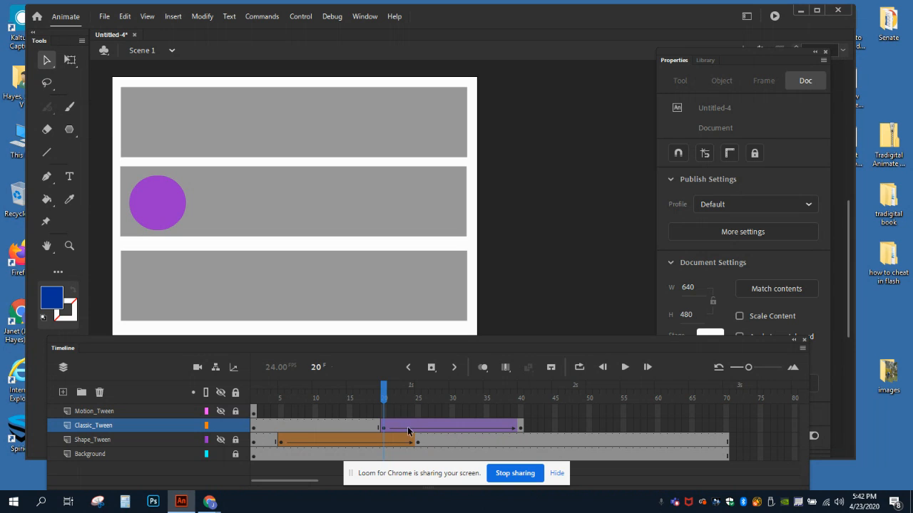
Step: Insert a keyframe at frame 24 inside the classic tween on the Classic_Tween layer
{"action": "left_click", "coordinate": [406, 427]}
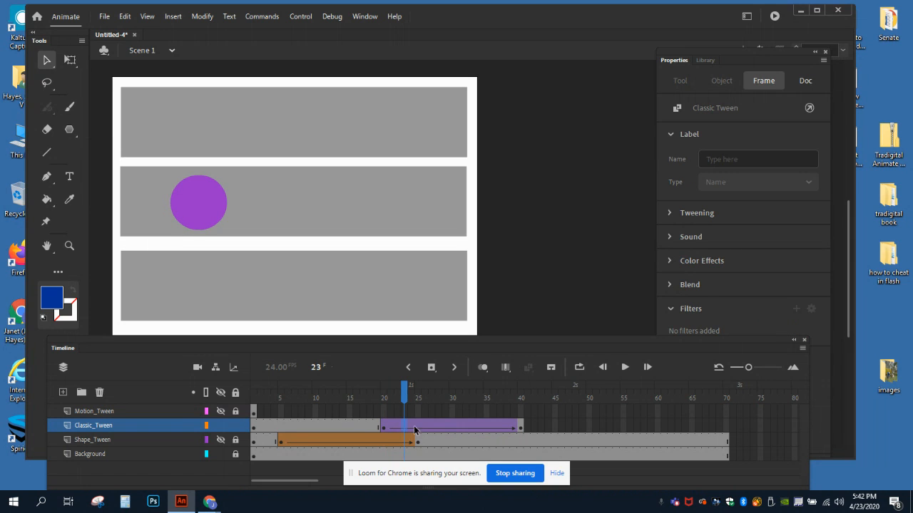
{"action": "left_click", "coordinate": [411, 426]}
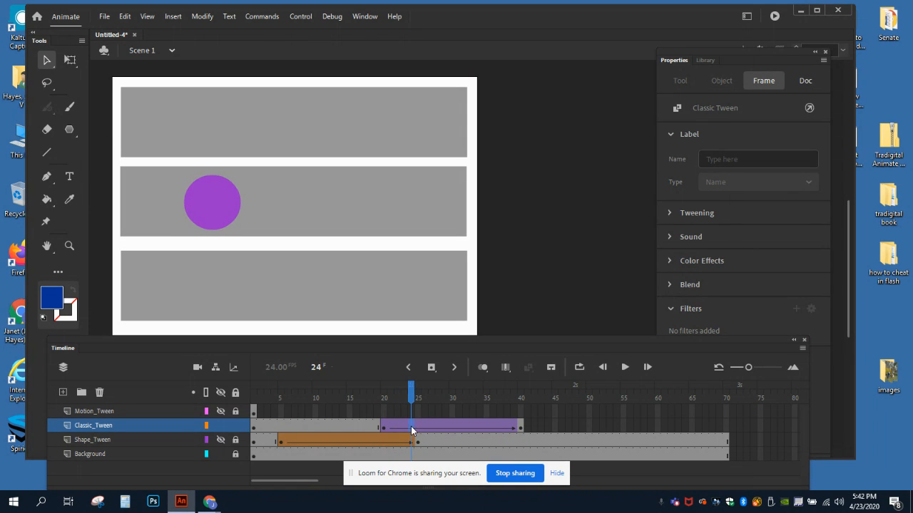
{"action": "right_click", "coordinate": [411, 426]}
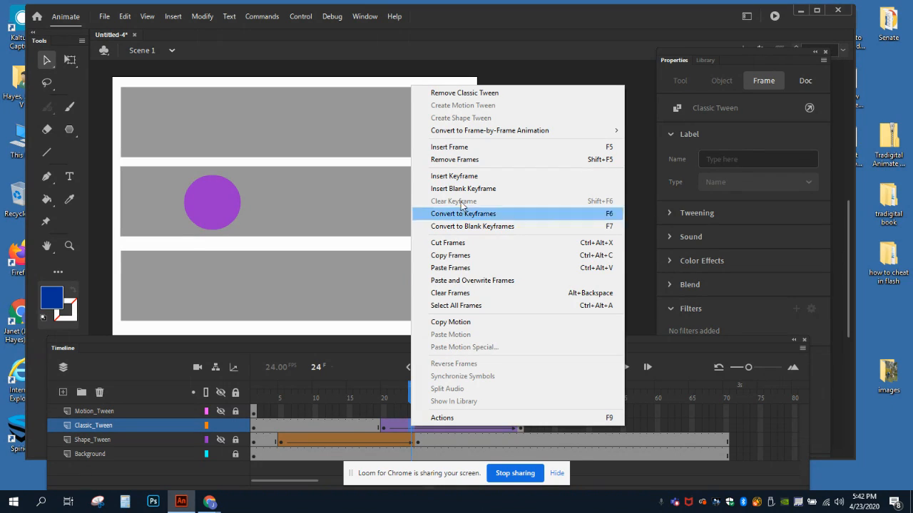
{"action": "left_click", "coordinate": [449, 176]}
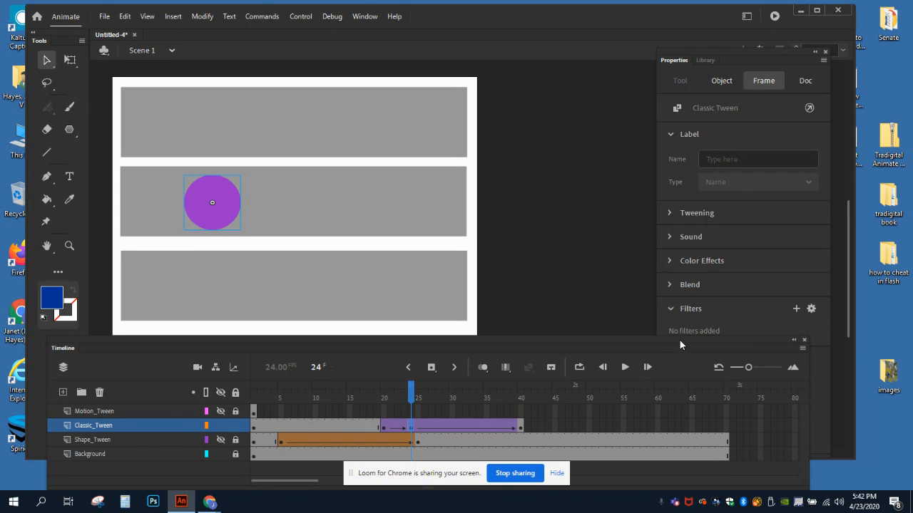
Step: Move the timeline clear of the frame properties and apply an Alpha color effect of 0% to the frame 24 keyframe
{"action": "left_click_drag", "start_coordinate": [679, 340], "coordinate": [514, 340]}
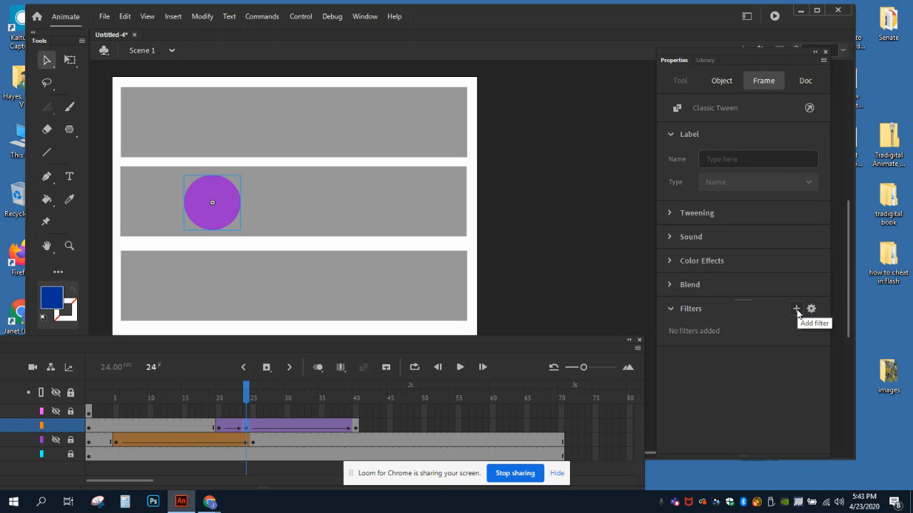
{"action": "left_click", "coordinate": [670, 261]}
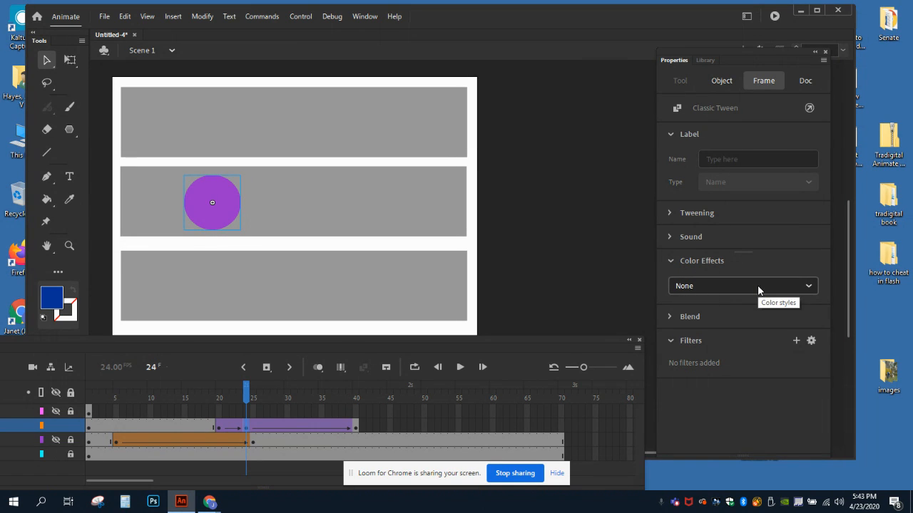
{"action": "left_click", "coordinate": [810, 287]}
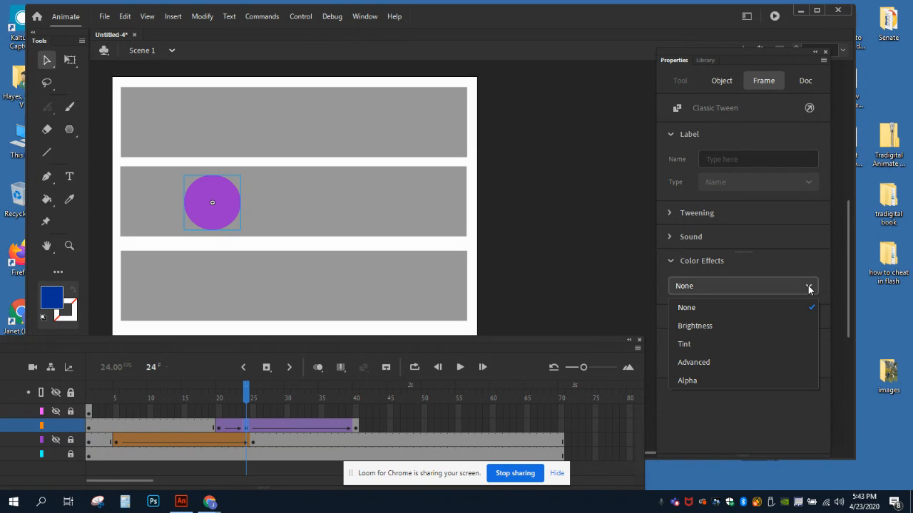
{"action": "left_click", "coordinate": [686, 381]}
{"action": "left_click_drag", "start_coordinate": [814, 319], "coordinate": [679, 326]}
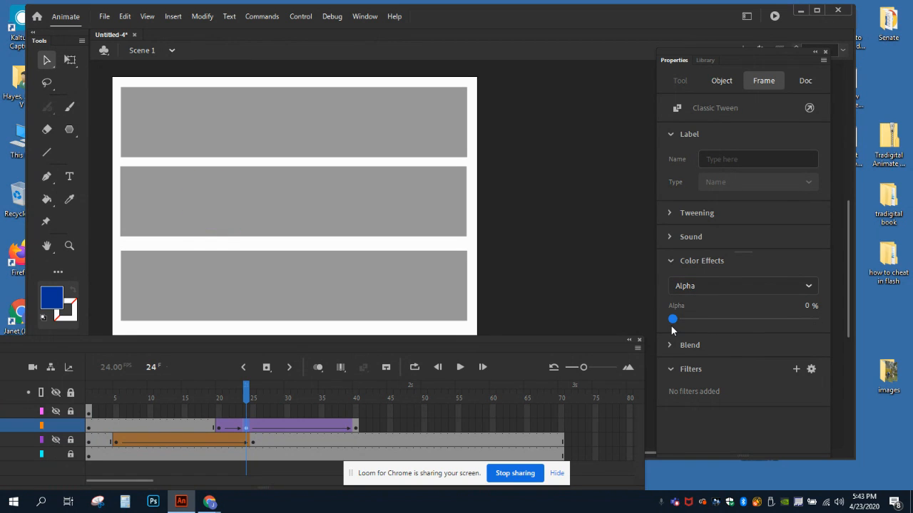
Step: Insert a keyframe at frame 28 of the classic tween, set its Alpha to 100%, and scrub from frame 20 to preview the fade
{"action": "left_click", "coordinate": [273, 427]}
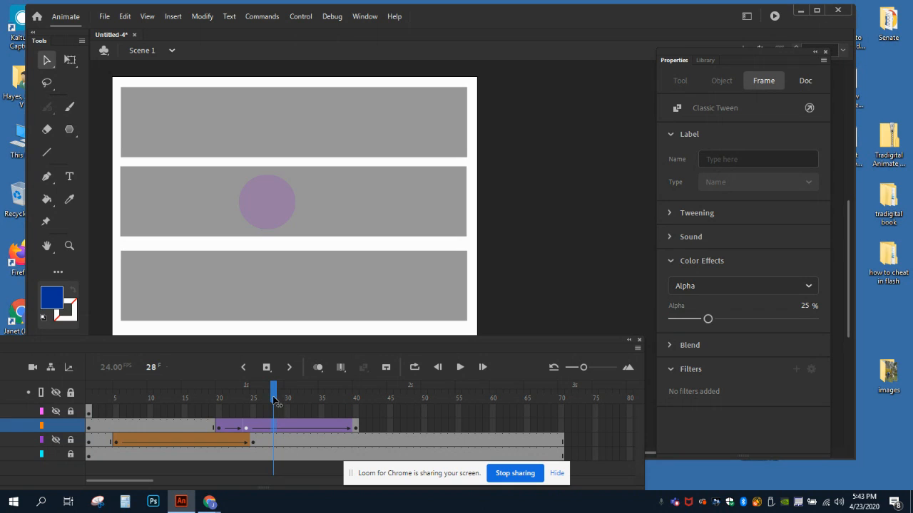
{"action": "right_click", "coordinate": [272, 427]}
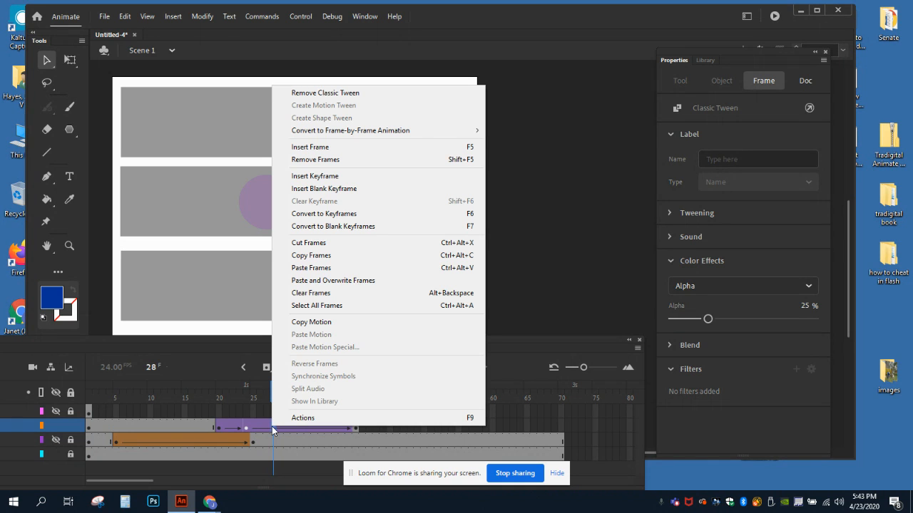
{"action": "left_click", "coordinate": [326, 177]}
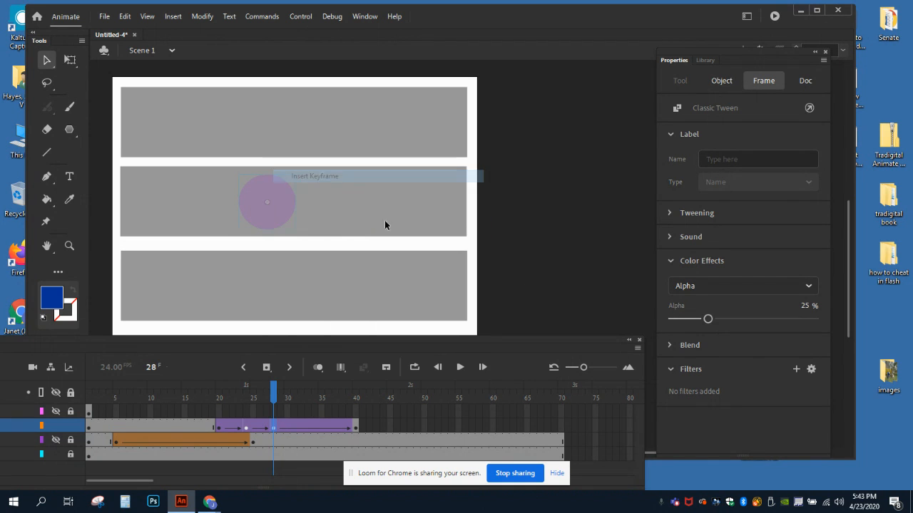
{"action": "left_click_drag", "start_coordinate": [708, 318], "coordinate": [814, 319]}
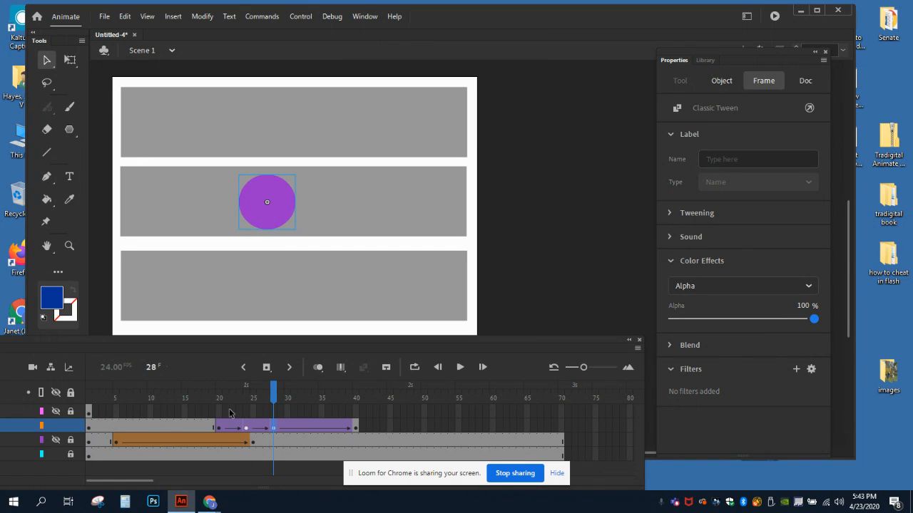
{"action": "left_click_drag", "start_coordinate": [217, 395], "coordinate": [272, 401]}
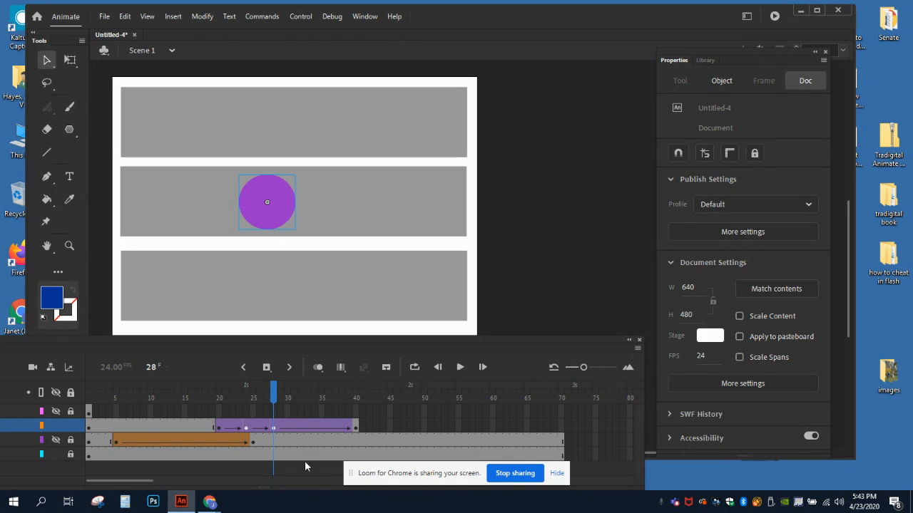
Step: Insert a keyframe at frame 31 of the classic tween and squeeze the circle horizontally into a narrow oval with Free Transform
{"action": "left_click", "coordinate": [294, 427]}
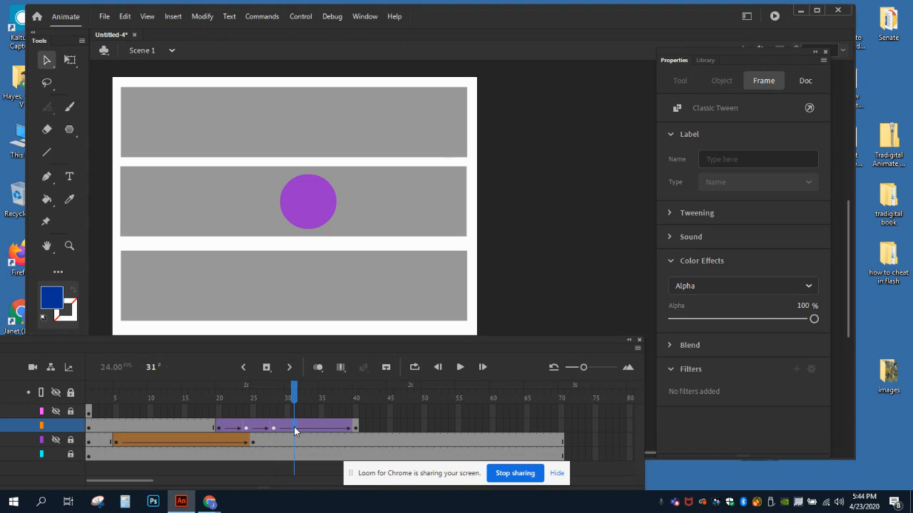
{"action": "right_click", "coordinate": [294, 427]}
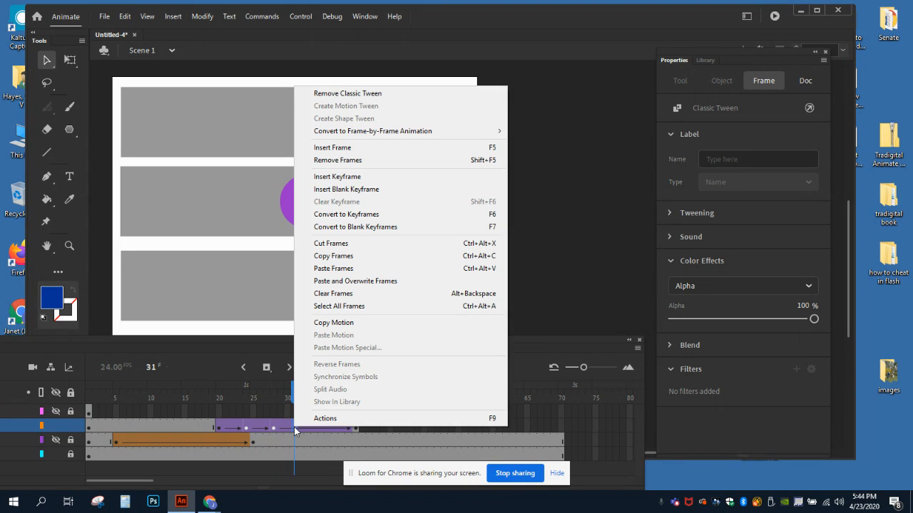
{"action": "left_click", "coordinate": [341, 179]}
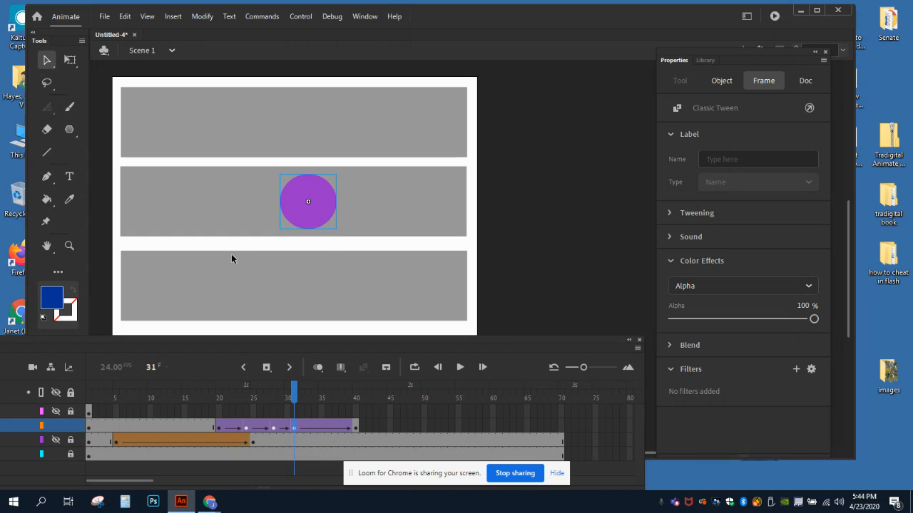
{"action": "left_click", "coordinate": [72, 63]}
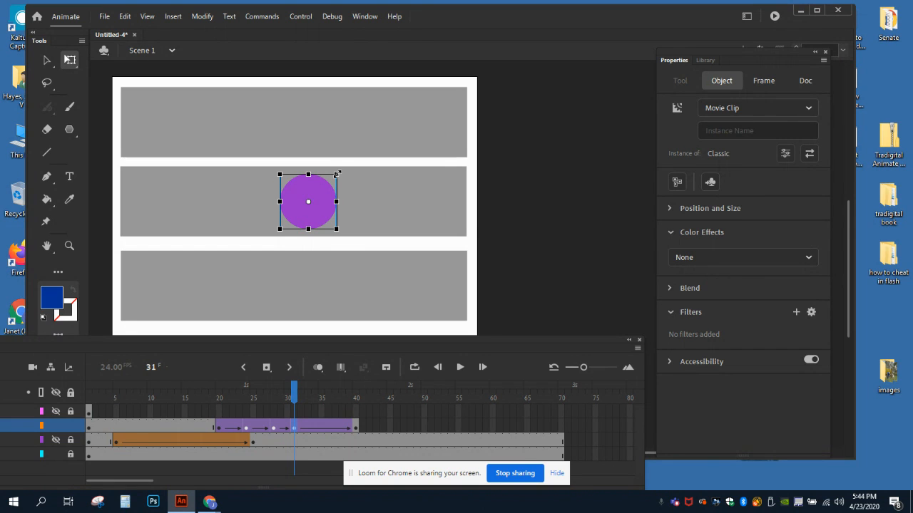
{"action": "left_click_drag", "start_coordinate": [338, 203], "coordinate": [320, 203]}
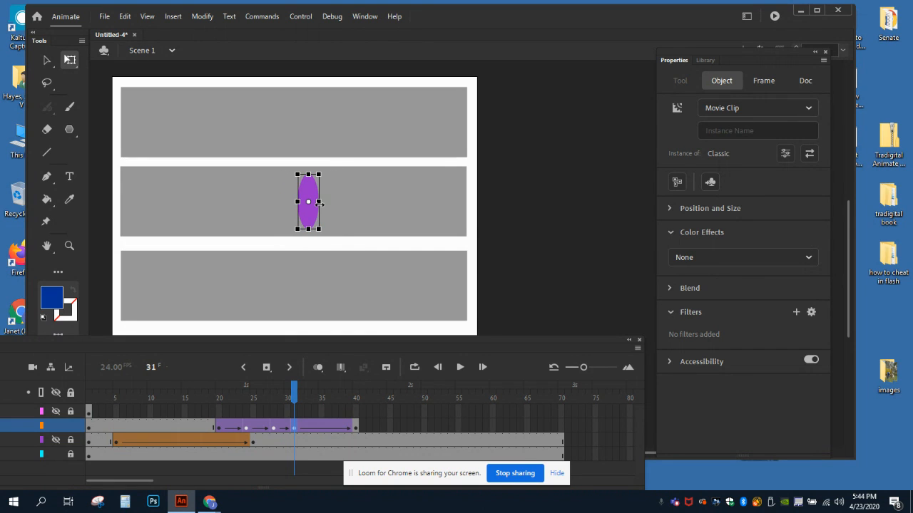
Step: Insert a keyframe at frame 34 of the classic tween and widen the oval back into a full circle
{"action": "left_click", "coordinate": [315, 426]}
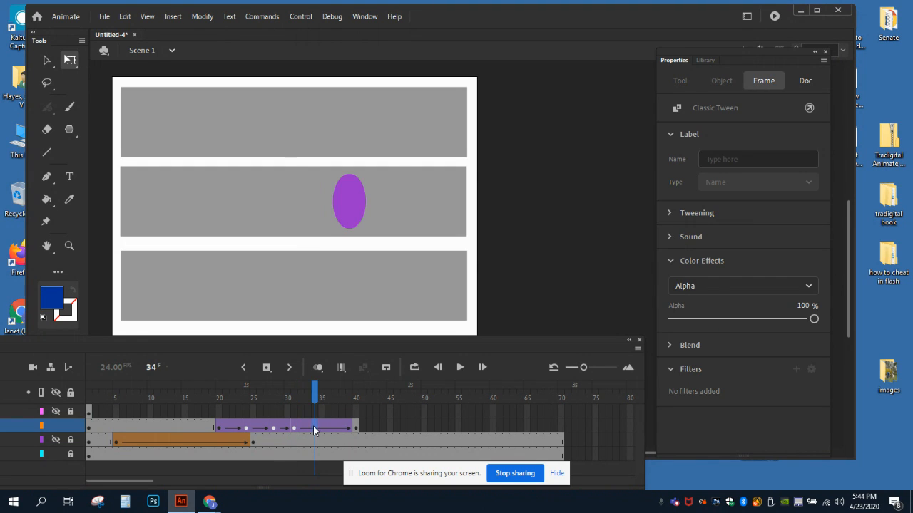
{"action": "right_click", "coordinate": [313, 426]}
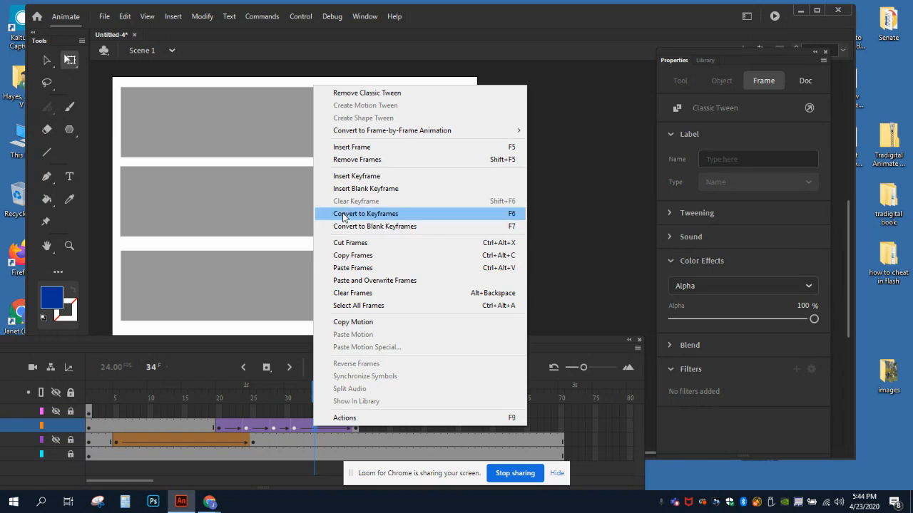
{"action": "left_click", "coordinate": [351, 178]}
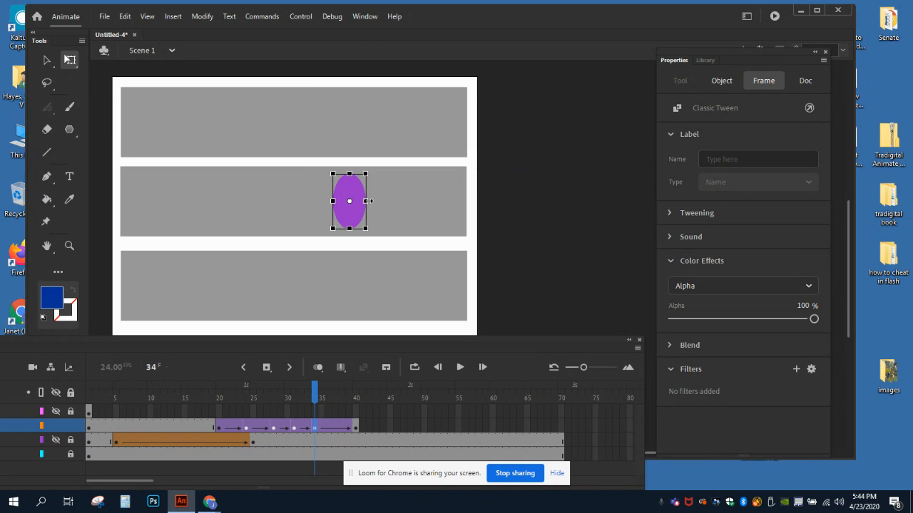
{"action": "left_click_drag", "start_coordinate": [370, 201], "coordinate": [381, 203]}
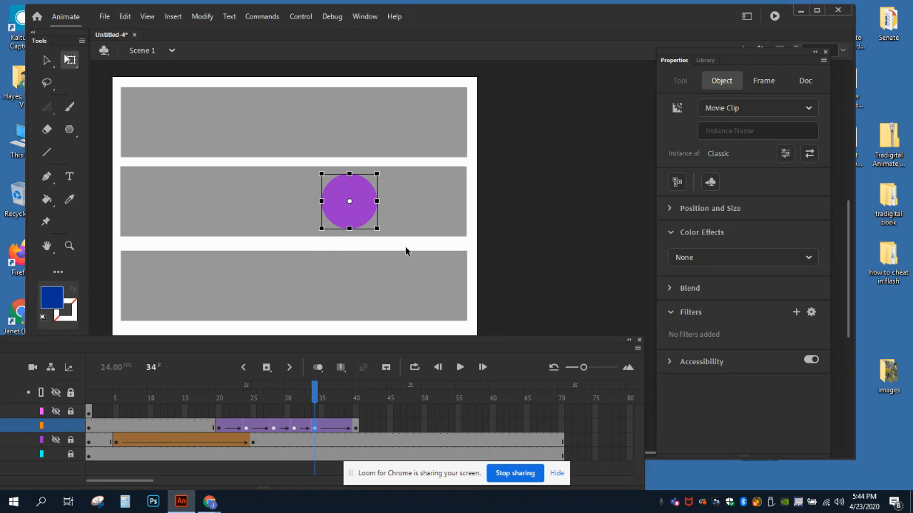
Step: Insert a keyframe at frame 37 of the classic tween on the Classic_Tween layer
{"action": "left_click", "coordinate": [336, 429]}
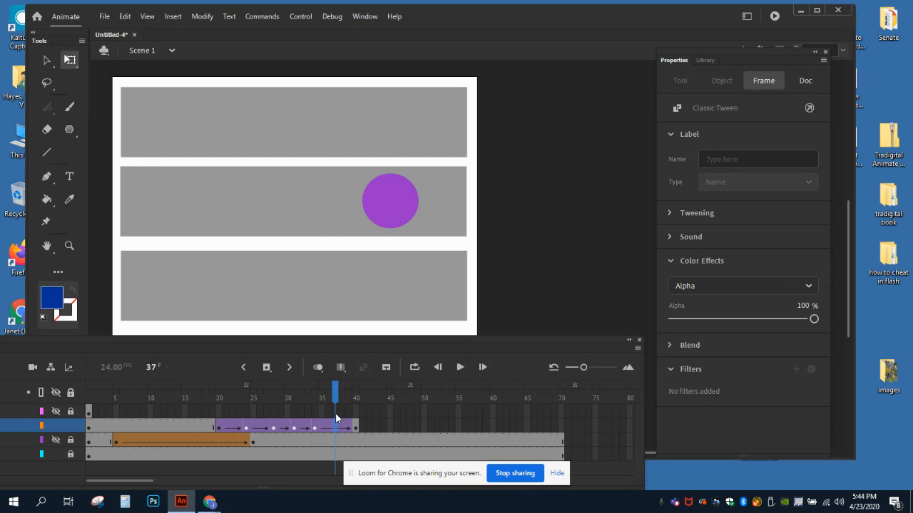
{"action": "right_click", "coordinate": [334, 429]}
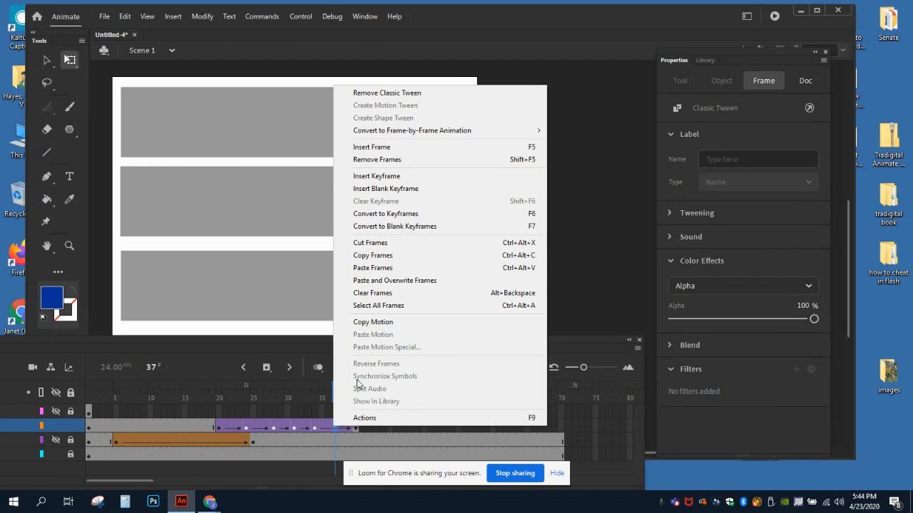
{"action": "left_click", "coordinate": [370, 177]}
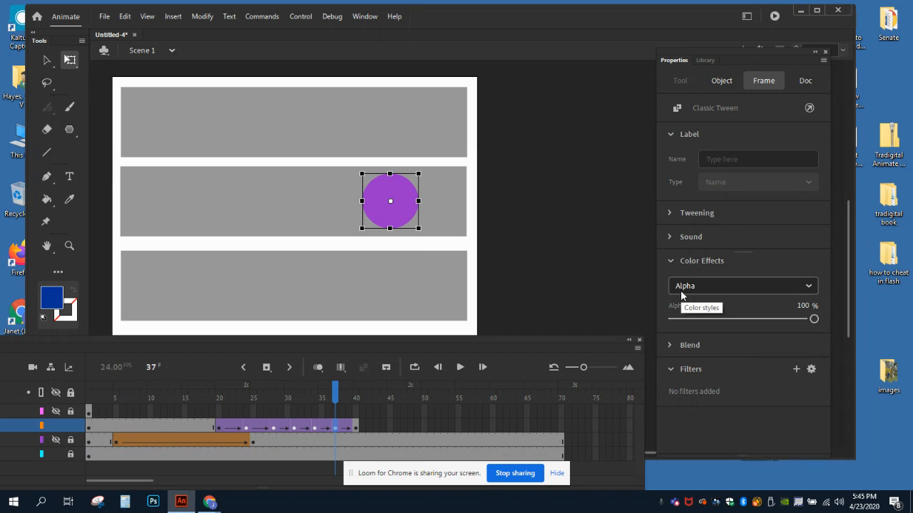
Step: Add a red Glow filter to the frame 37 keyframe with Blur X and Blur Y both set to 30
{"action": "left_click", "coordinate": [671, 261]}
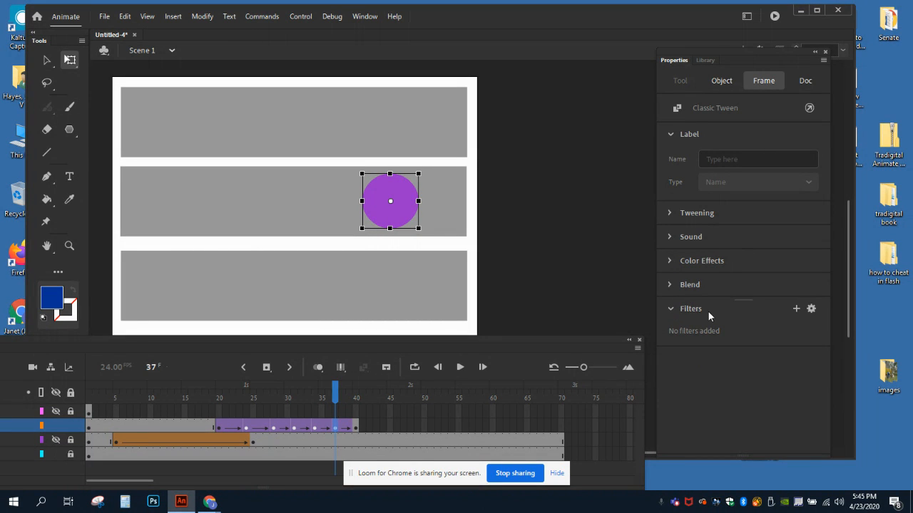
{"action": "left_click", "coordinate": [797, 309]}
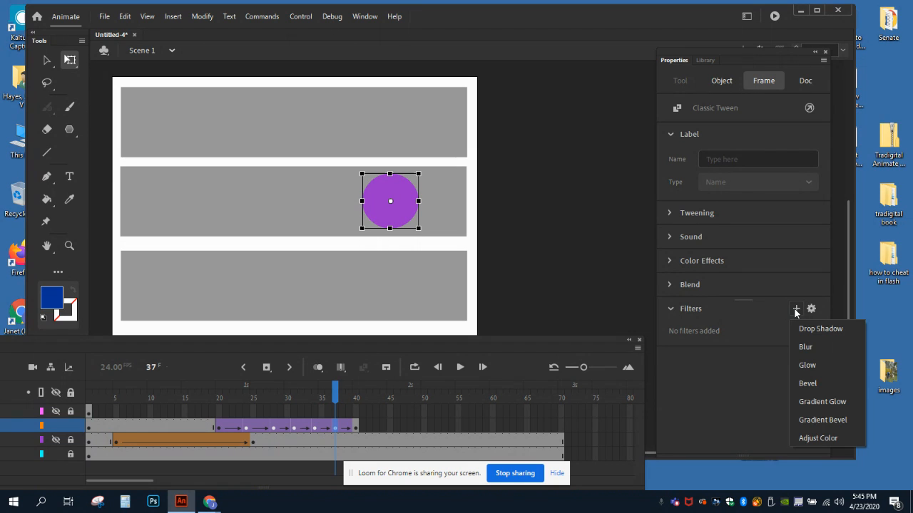
{"action": "left_click", "coordinate": [802, 365]}
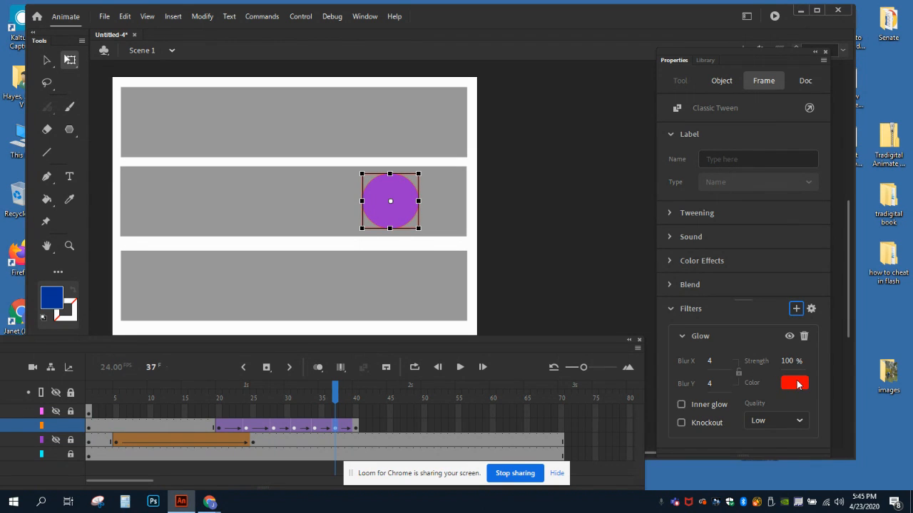
{"action": "left_click", "coordinate": [709, 383]}
{"action": "type", "text": "30"}
{"action": "left_click", "coordinate": [711, 360]}
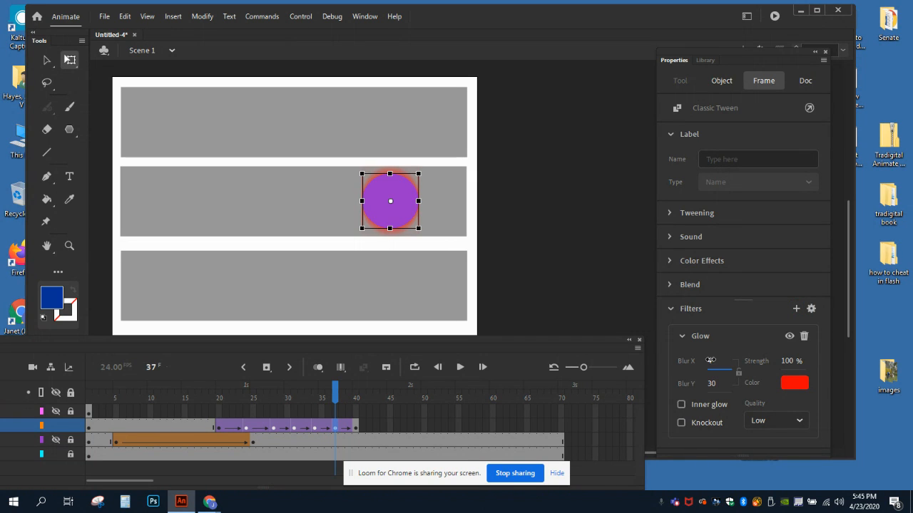
{"action": "type", "text": "30"}
Step: Check the circle at frame 40, then scrub from frame 20 to frame 37 to review the fade, squeeze and glow
{"action": "left_click", "coordinate": [355, 427]}
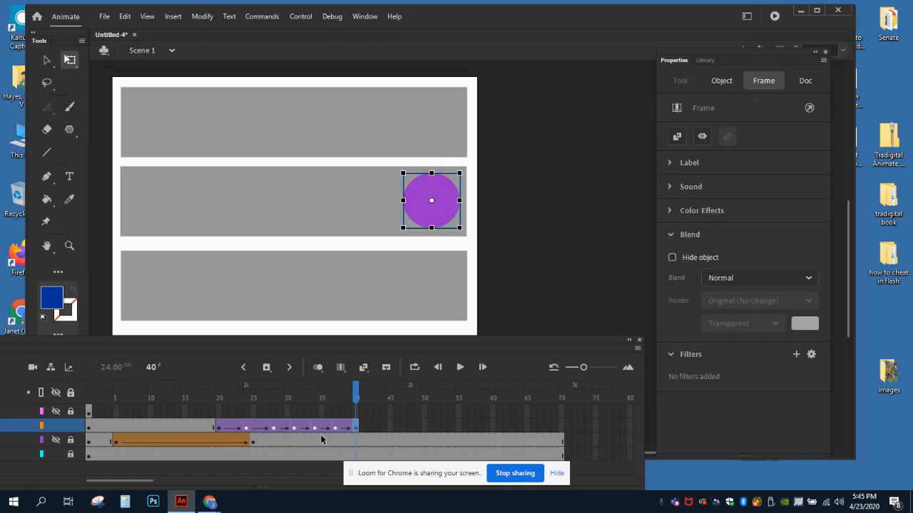
{"action": "left_click_drag", "start_coordinate": [216, 392], "coordinate": [315, 398]}
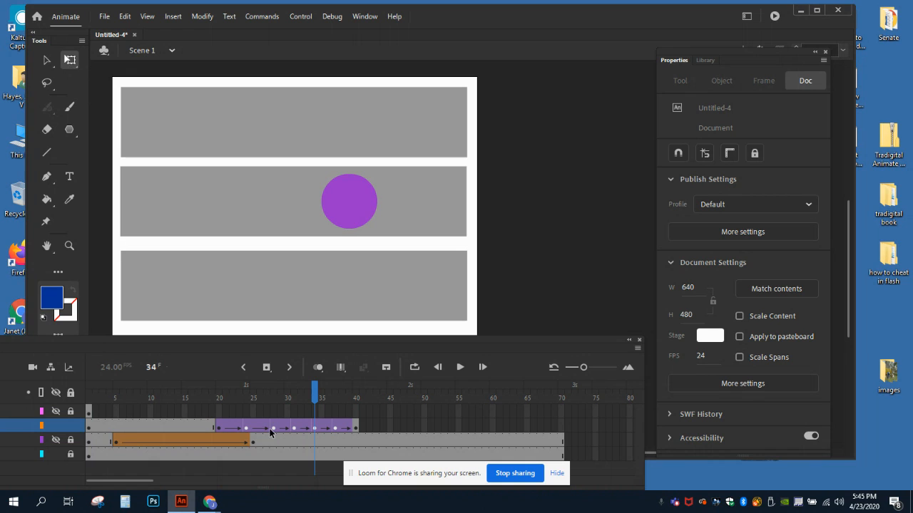
{"action": "left_click_drag", "start_coordinate": [318, 398], "coordinate": [336, 403]}
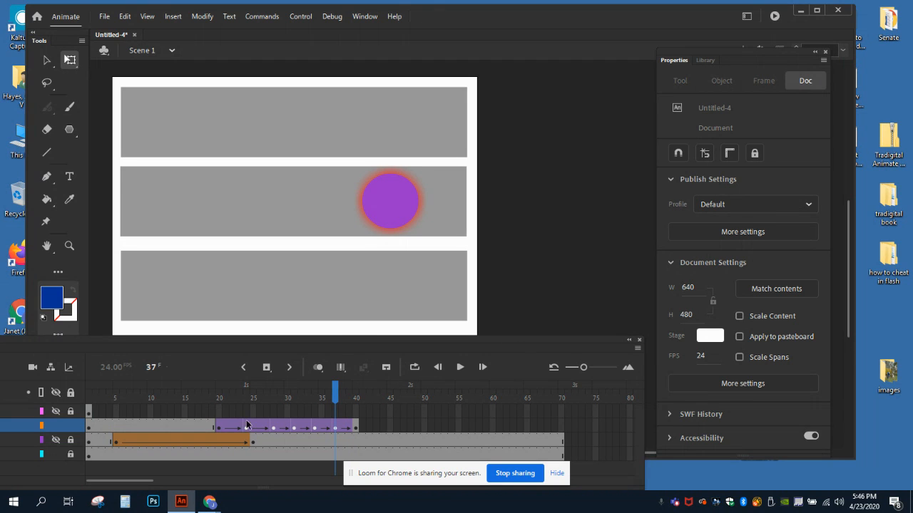
Step: Extend the Classic_Tween layer to frame 70 by inserting a frame there
{"action": "left_click", "coordinate": [561, 427]}
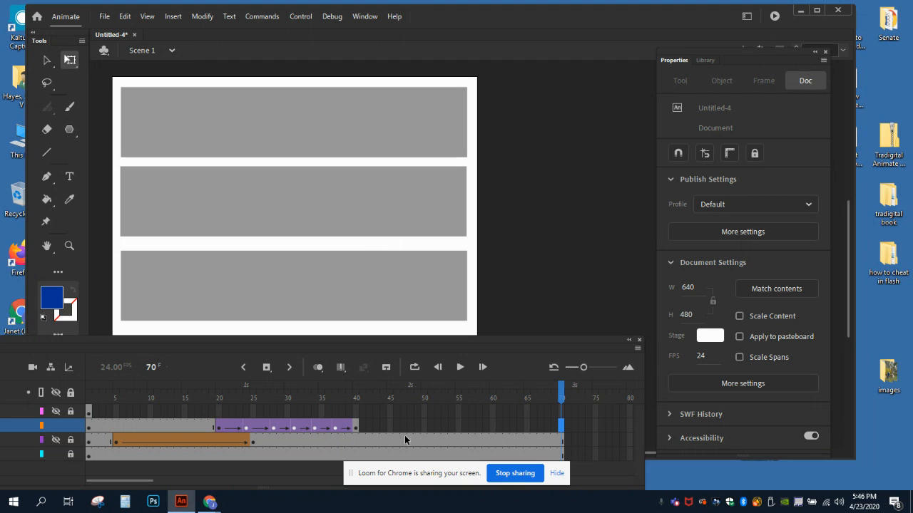
{"action": "right_click", "coordinate": [561, 427]}
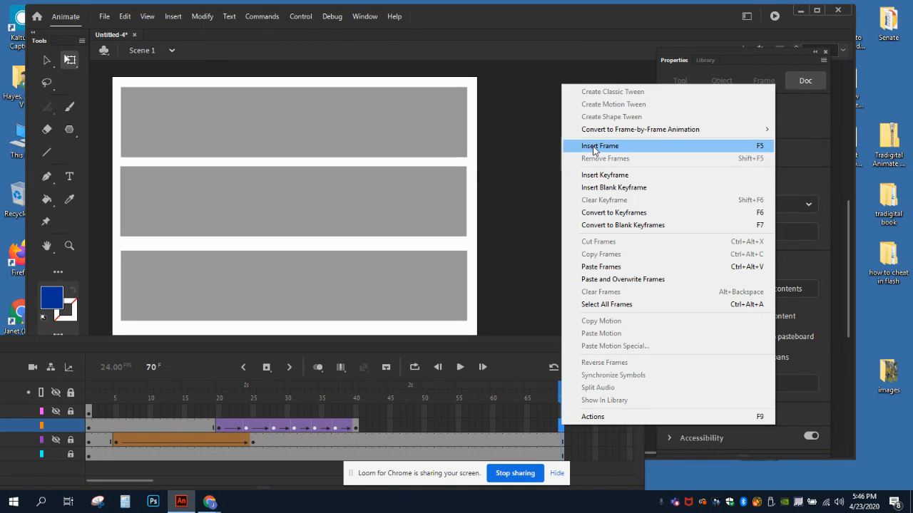
{"action": "left_click", "coordinate": [593, 146]}
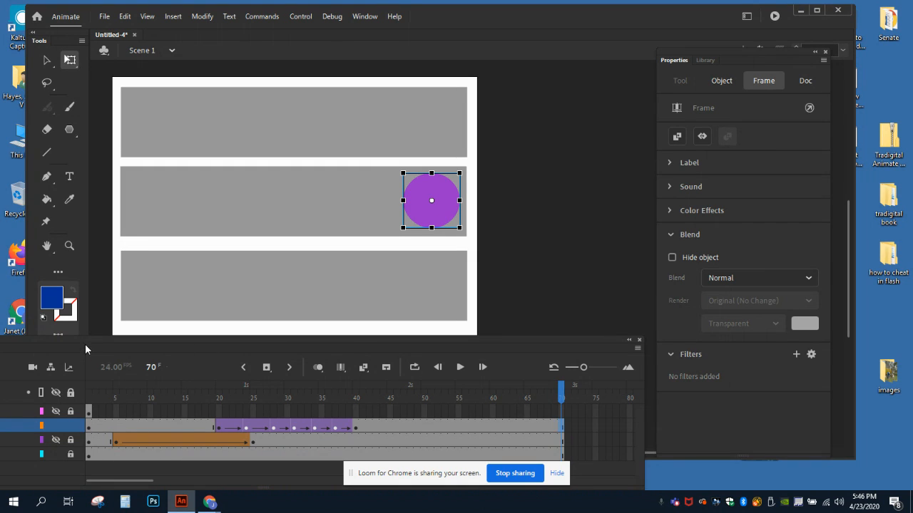
Step: Hide and lock the Classic_Tween layer, and make the Motion_Tween layer visible and unlocked
{"action": "left_click_drag", "start_coordinate": [85, 339], "coordinate": [249, 344]}
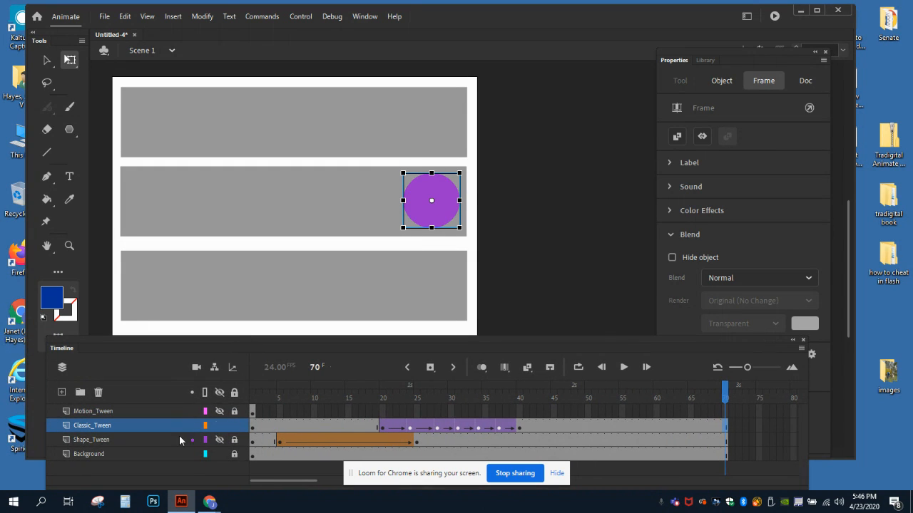
{"action": "left_click", "coordinate": [220, 425]}
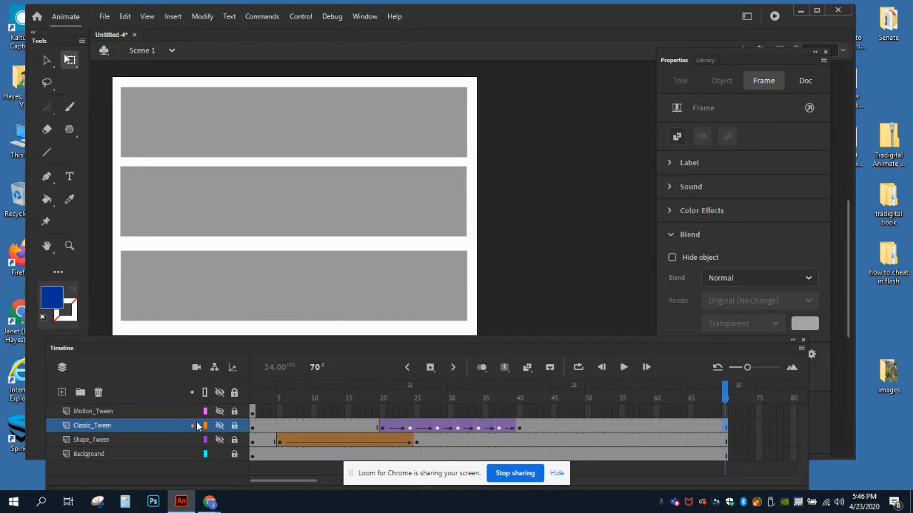
{"action": "left_click", "coordinate": [114, 415]}
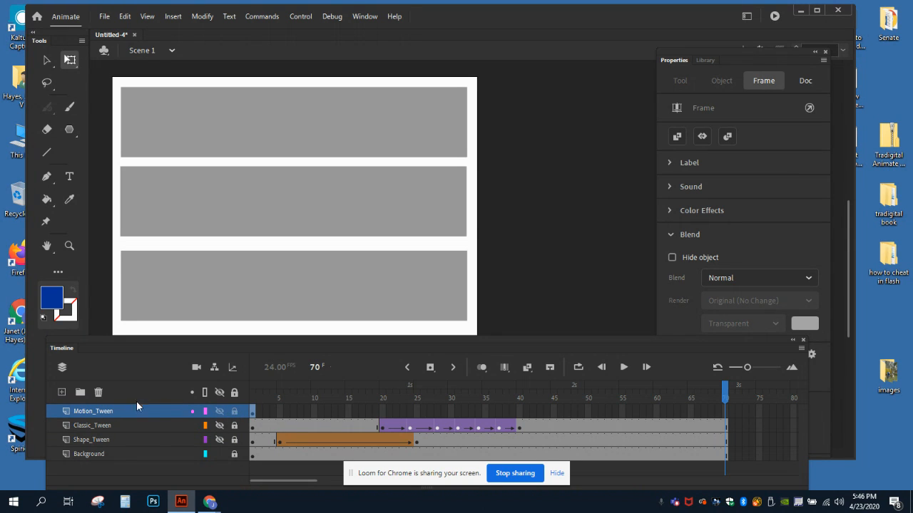
Step: Convert the pentagon on frame 1 of the Motion_Tween layer to a Movie Clip symbol named Motion
{"action": "left_click", "coordinate": [252, 393]}
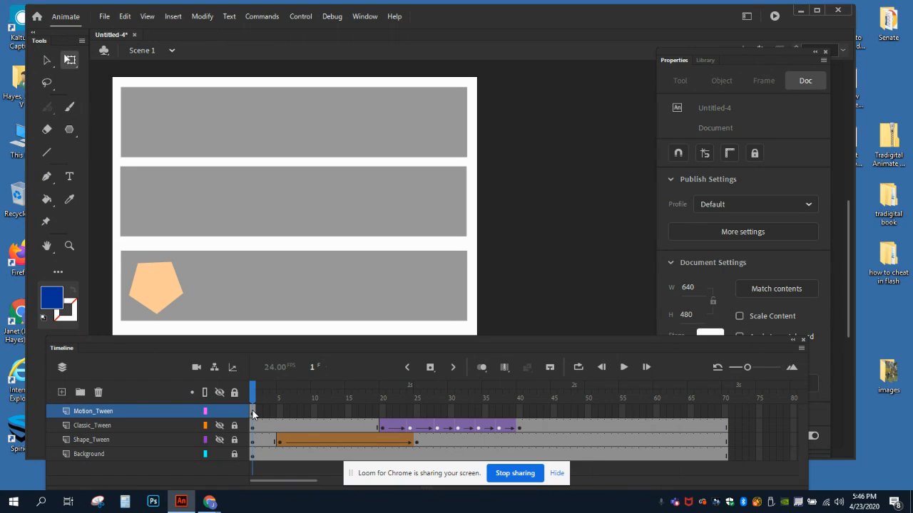
{"action": "left_click", "coordinate": [156, 284]}
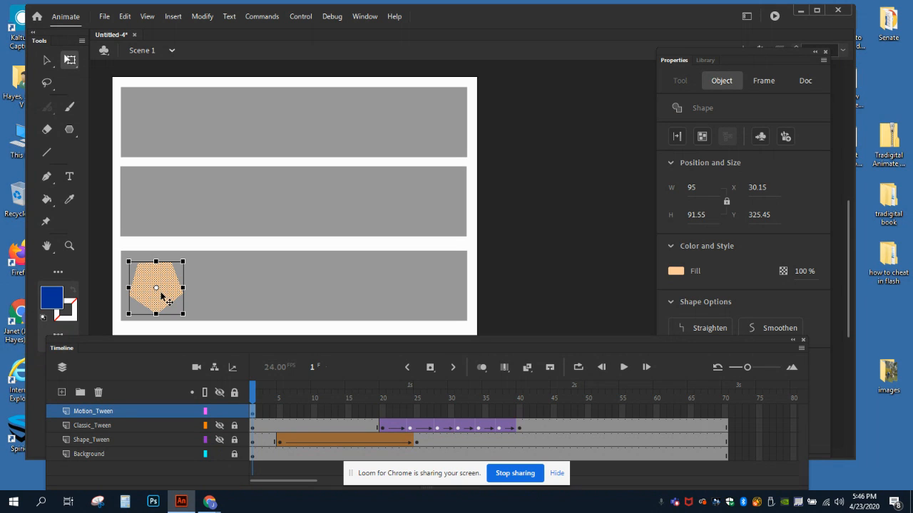
{"action": "left_click", "coordinate": [200, 18]}
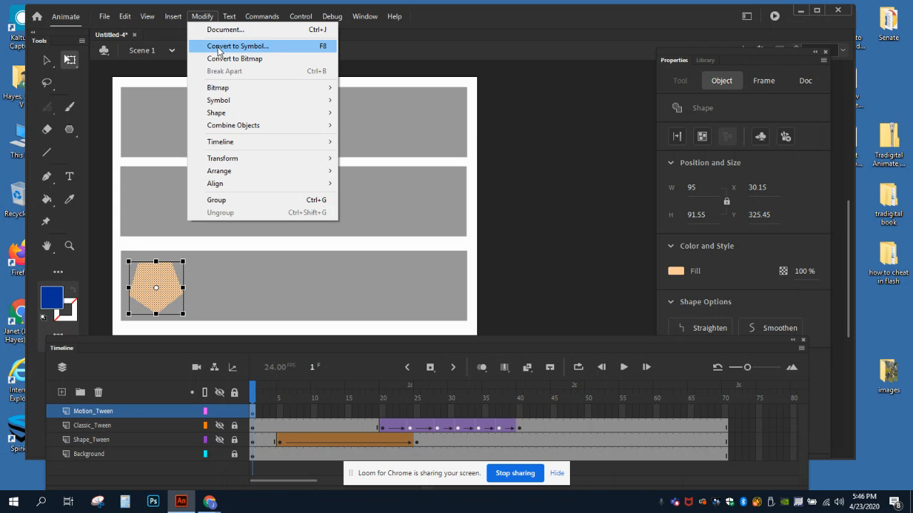
{"action": "left_click", "coordinate": [219, 47]}
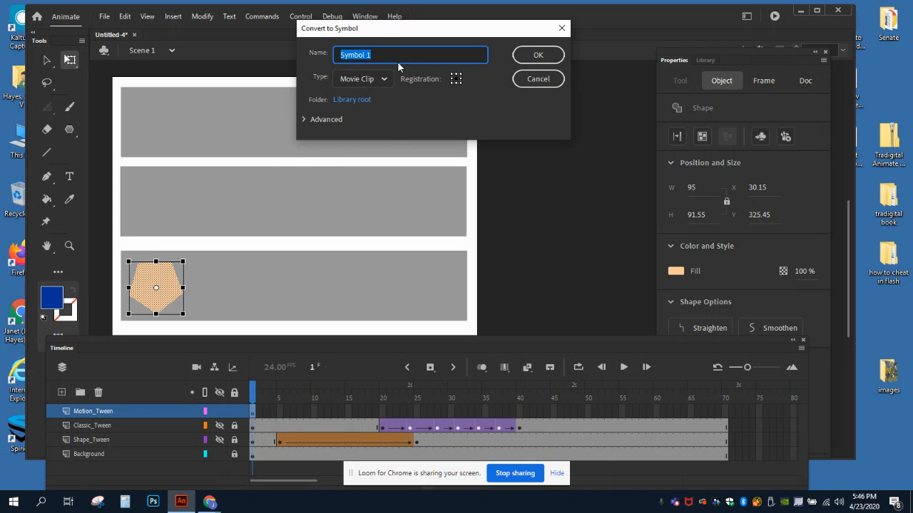
{"action": "type", "text": "Motion"}
{"action": "left_click", "coordinate": [537, 56]}
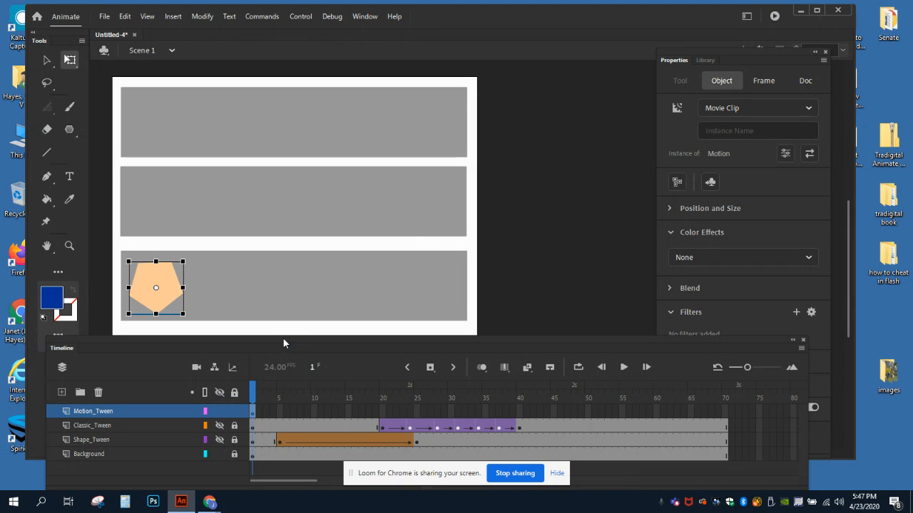
Step: Insert a keyframe at frame 30 of the Motion_Tween layer
{"action": "left_click", "coordinate": [451, 412]}
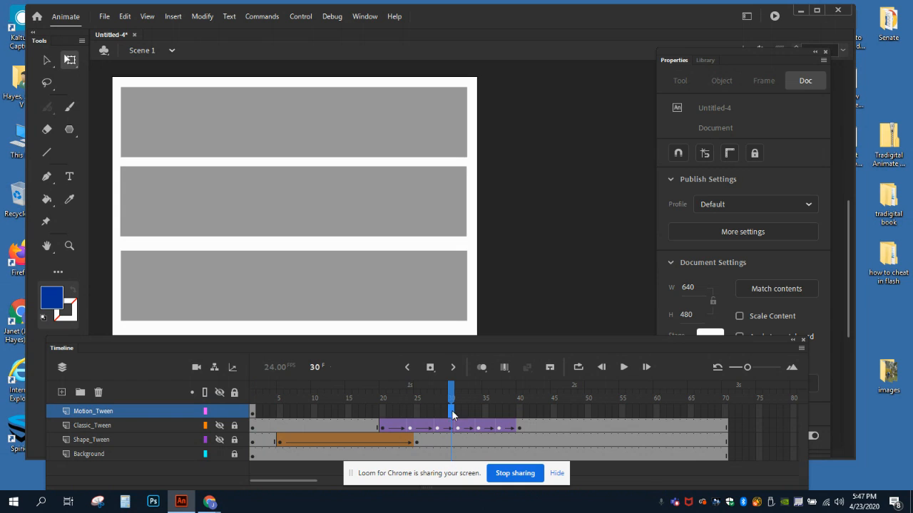
{"action": "right_click", "coordinate": [452, 413]}
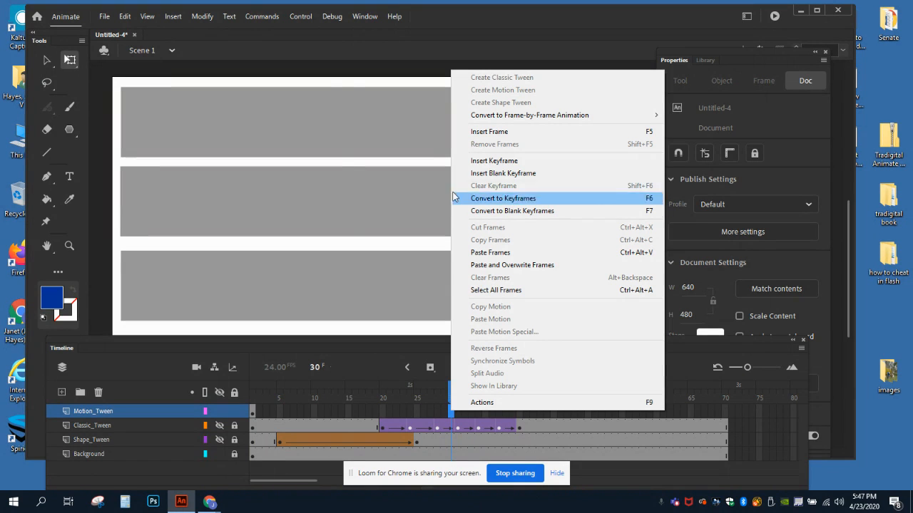
{"action": "left_click", "coordinate": [476, 161]}
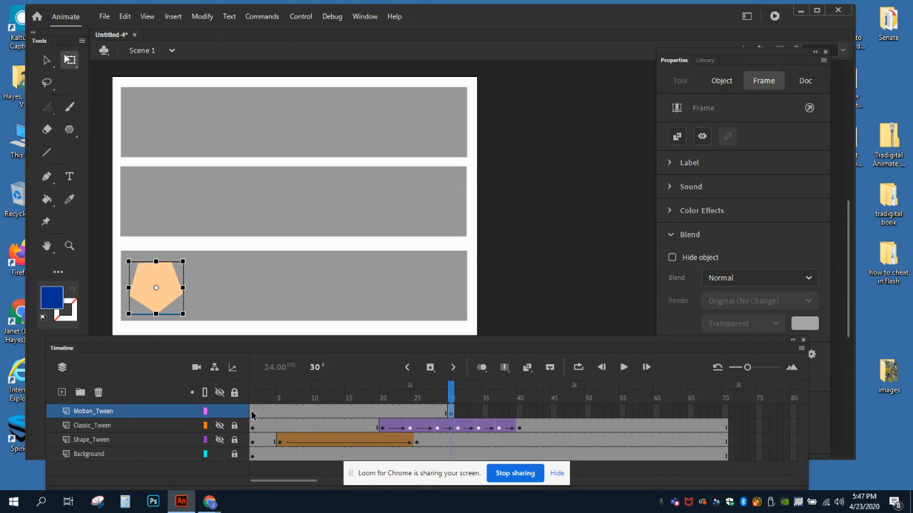
{"action": "left_click", "coordinate": [451, 416]}
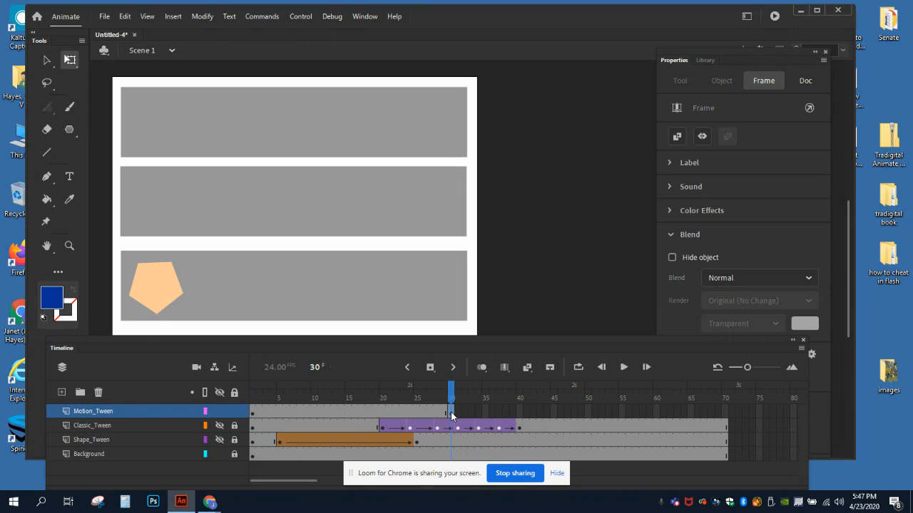
{"action": "left_click", "coordinate": [451, 416]}
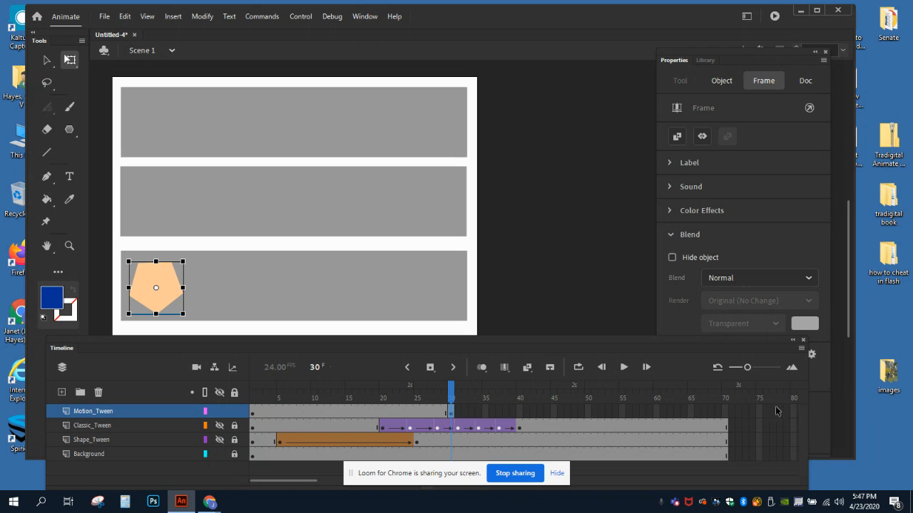
Step: Extend the Motion_Tween layer to frame 70 by inserting a frame there
{"action": "left_click", "coordinate": [725, 414]}
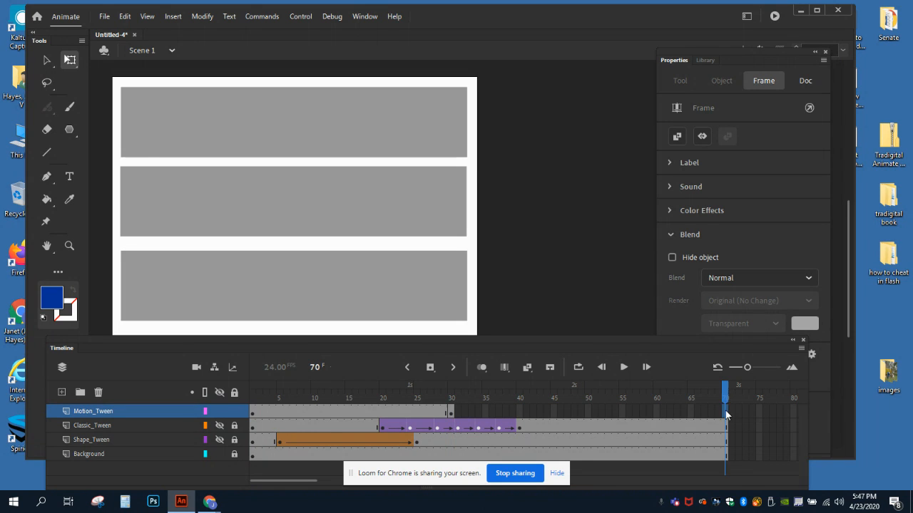
{"action": "right_click", "coordinate": [725, 411]}
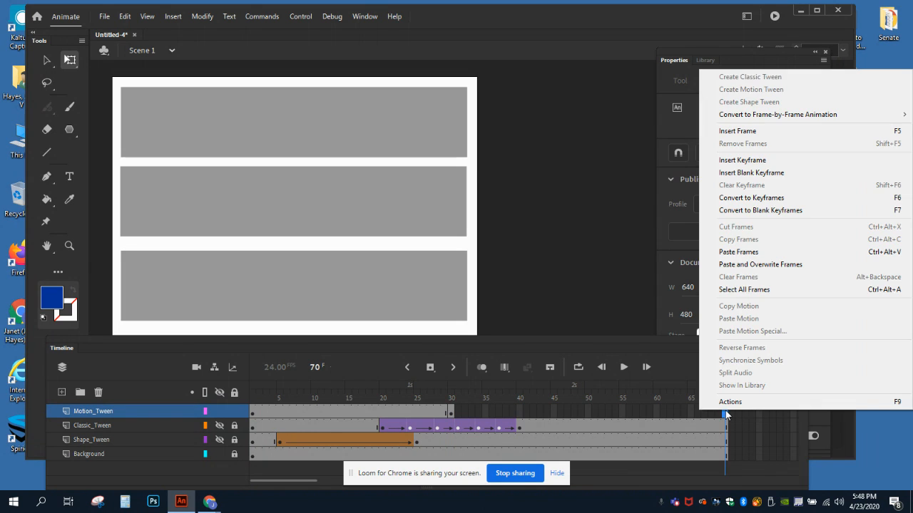
{"action": "left_click", "coordinate": [736, 131]}
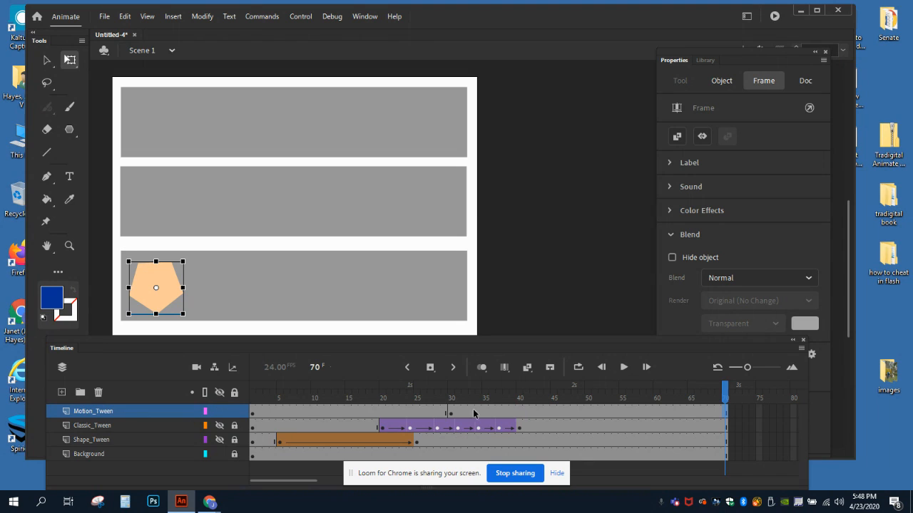
Step: Create a motion tween on the Motion_Tween span between frames 30 and 70
{"action": "left_click", "coordinate": [514, 412]}
{"action": "left_click", "coordinate": [588, 412]}
{"action": "left_click", "coordinate": [636, 412]}
{"action": "left_click", "coordinate": [685, 413]}
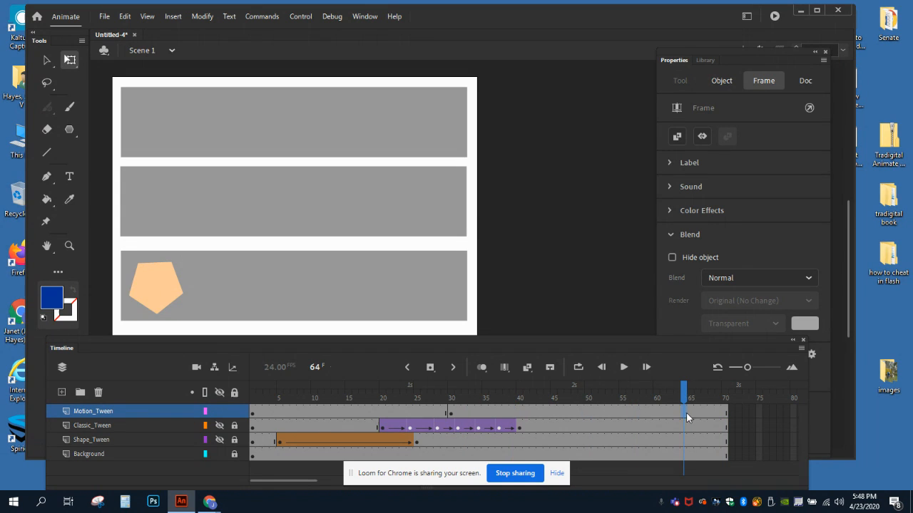
{"action": "left_click", "coordinate": [620, 412]}
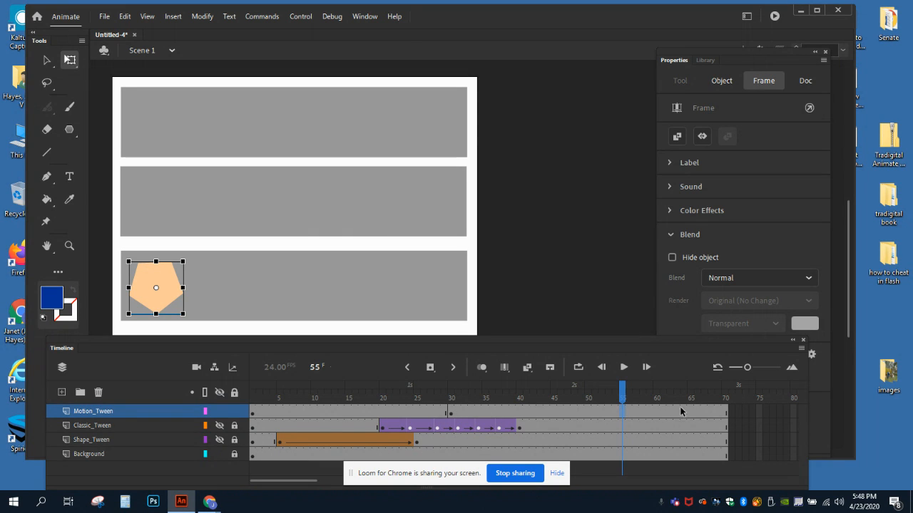
{"action": "right_click", "coordinate": [620, 411]}
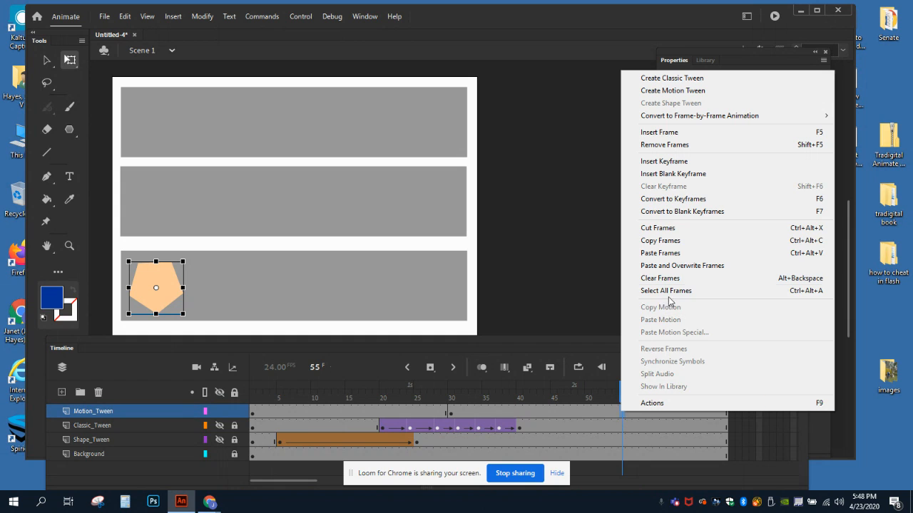
{"action": "left_click", "coordinate": [653, 91]}
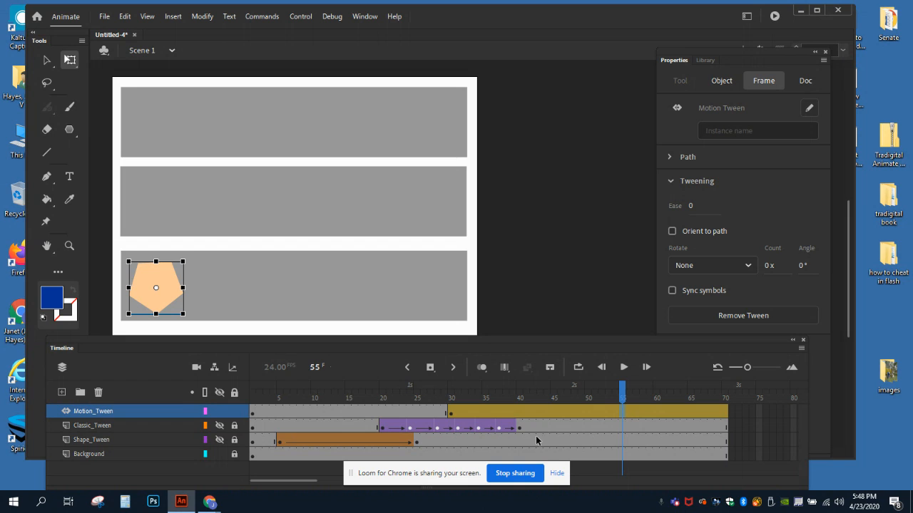
Step: Move the pentagon to the right end of the lowest gray bar at frame 70, and return to frame 30
{"action": "left_click", "coordinate": [725, 414]}
{"action": "left_click_drag", "start_coordinate": [167, 288], "coordinate": [444, 285]}
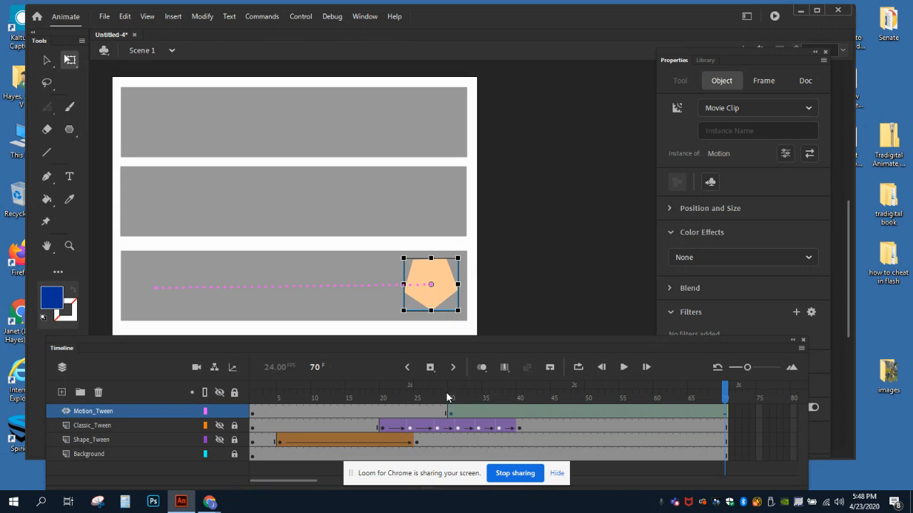
{"action": "mouse_move", "coordinate": [450, 388]}
{"action": "left_mouse_down"}
{"action": "mouse_move", "coordinate": [718, 397]}
{"action": "mouse_move", "coordinate": [452, 396]}
{"action": "left_mouse_up"}
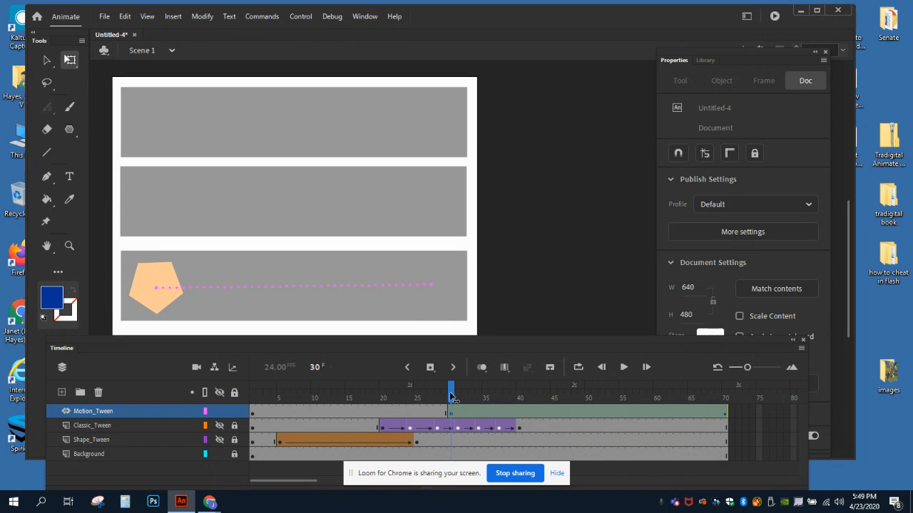
{"action": "left_click", "coordinate": [450, 397]}
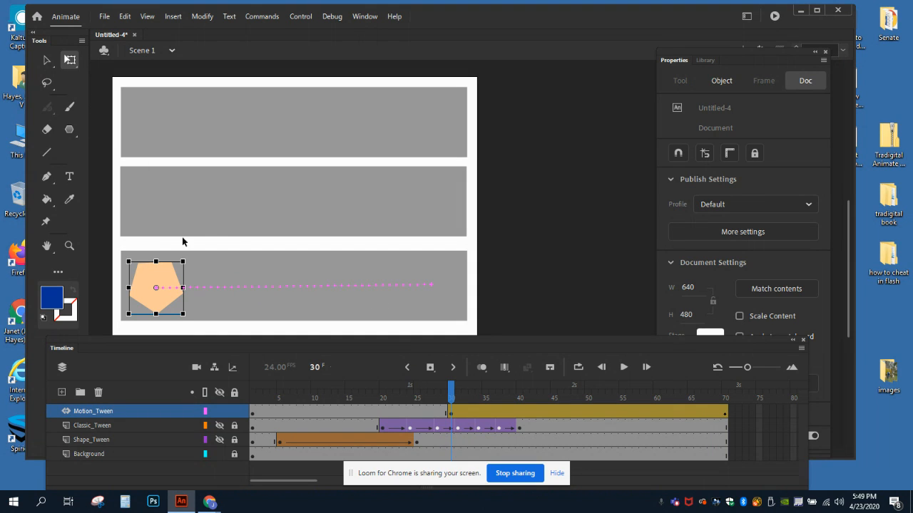
Step: Reshape the pentagon's motion path into a wide curve bulging right and ending at the left of the uppermost gray bar
{"action": "left_click", "coordinate": [260, 303]}
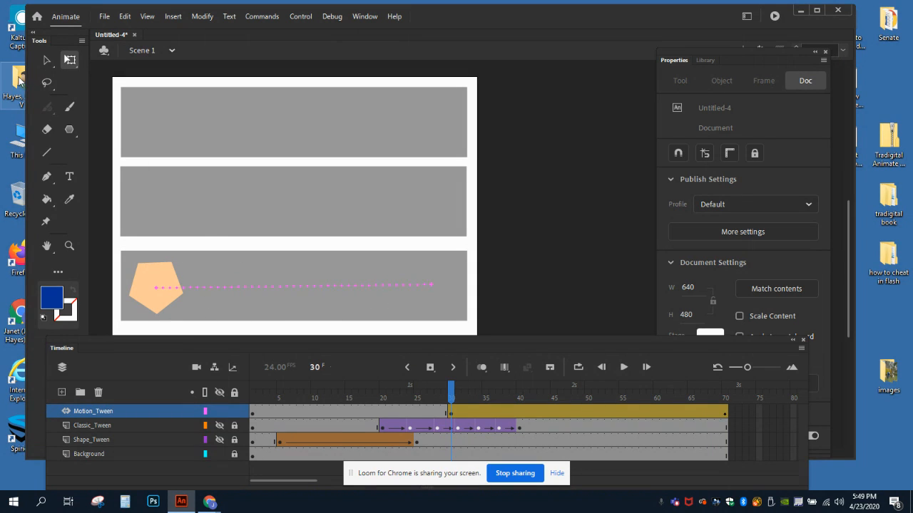
{"action": "left_click", "coordinate": [208, 288]}
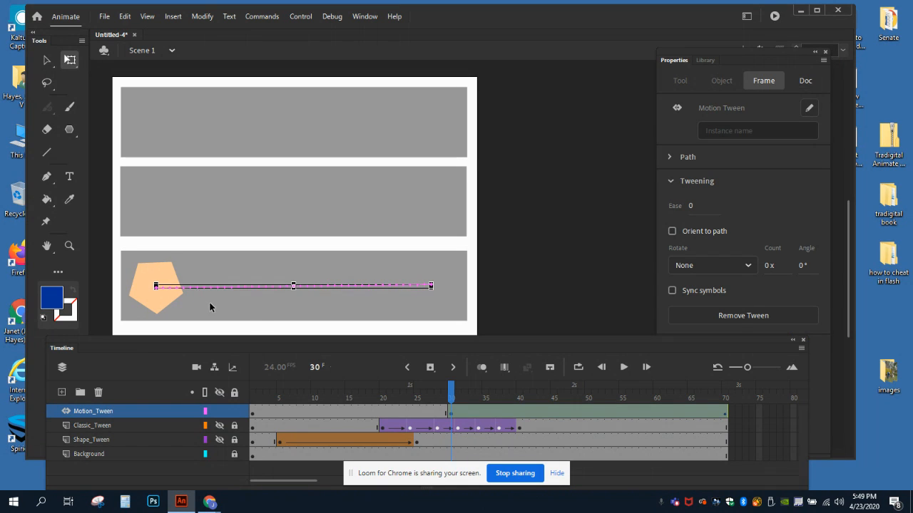
{"action": "left_click", "coordinate": [210, 309]}
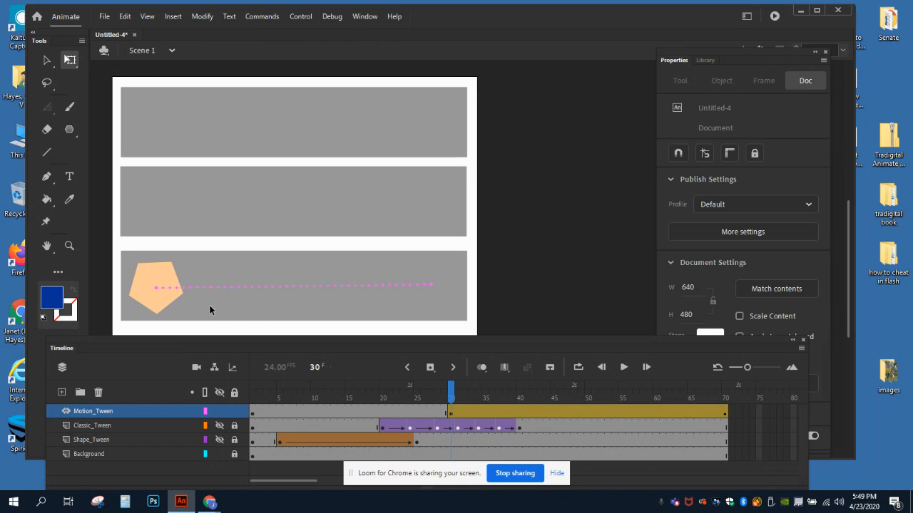
{"action": "left_click", "coordinate": [46, 60]}
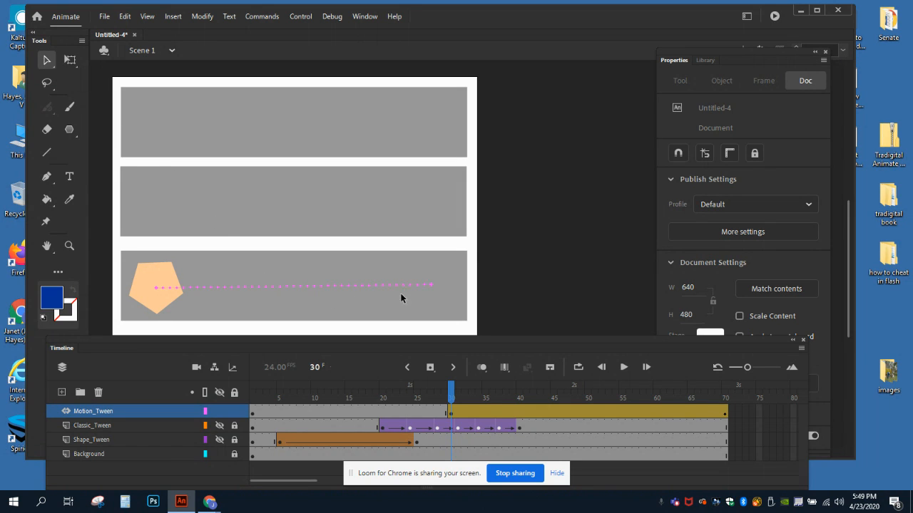
{"action": "left_click_drag", "start_coordinate": [431, 284], "coordinate": [434, 111]}
{"action": "left_click_drag", "start_coordinate": [314, 189], "coordinate": [387, 276]}
{"action": "left_click_drag", "start_coordinate": [432, 106], "coordinate": [262, 99]}
{"action": "left_click_drag", "start_coordinate": [166, 111], "coordinate": [157, 112]}
{"action": "left_click_drag", "start_coordinate": [261, 202], "coordinate": [278, 197]}
{"action": "left_click_drag", "start_coordinate": [321, 131], "coordinate": [372, 131]}
{"action": "mouse_move", "coordinate": [451, 392]}
{"action": "left_mouse_down"}
{"action": "mouse_move", "coordinate": [722, 389]}
{"action": "mouse_move", "coordinate": [489, 400]}
{"action": "mouse_move", "coordinate": [452, 389]}
{"action": "mouse_move", "coordinate": [722, 394]}
{"action": "mouse_move", "coordinate": [451, 391]}
{"action": "left_mouse_up"}
Step: Apply a green #66FF00 Tint color effect at 69% to the pentagon at frame 35 of the motion tween
{"action": "left_click_drag", "start_coordinate": [574, 336], "coordinate": [420, 335]}
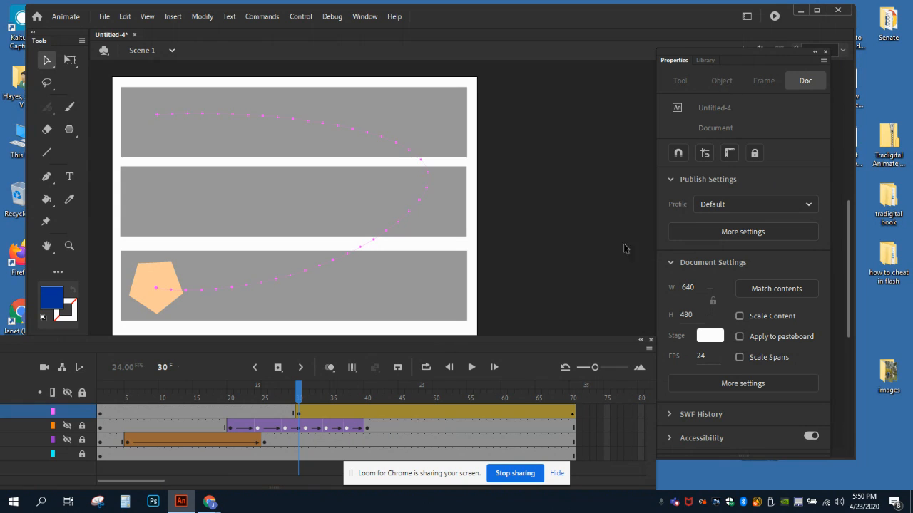
{"action": "left_click", "coordinate": [335, 412]}
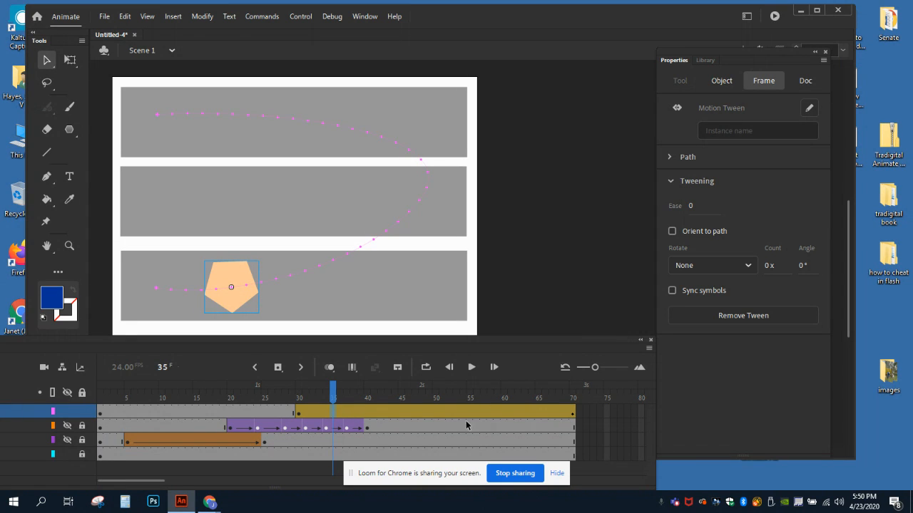
{"action": "left_click", "coordinate": [720, 82]}
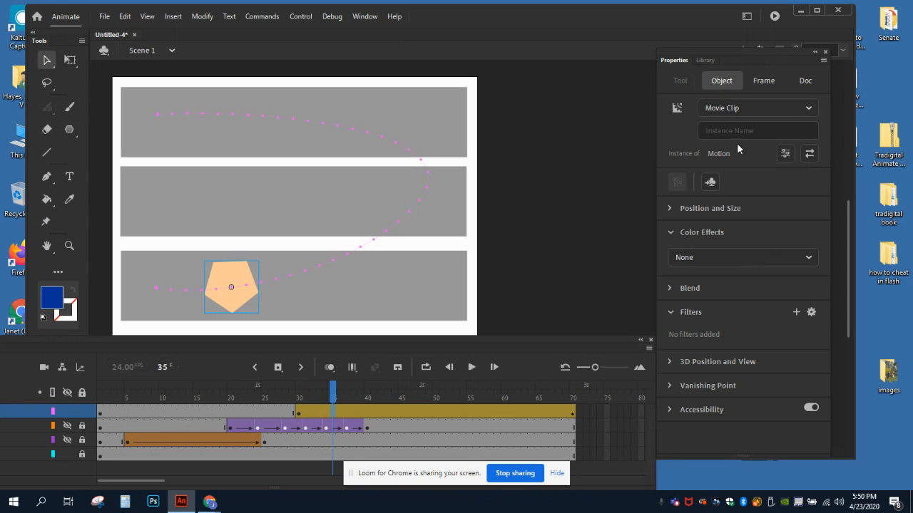
{"action": "left_click", "coordinate": [809, 258]}
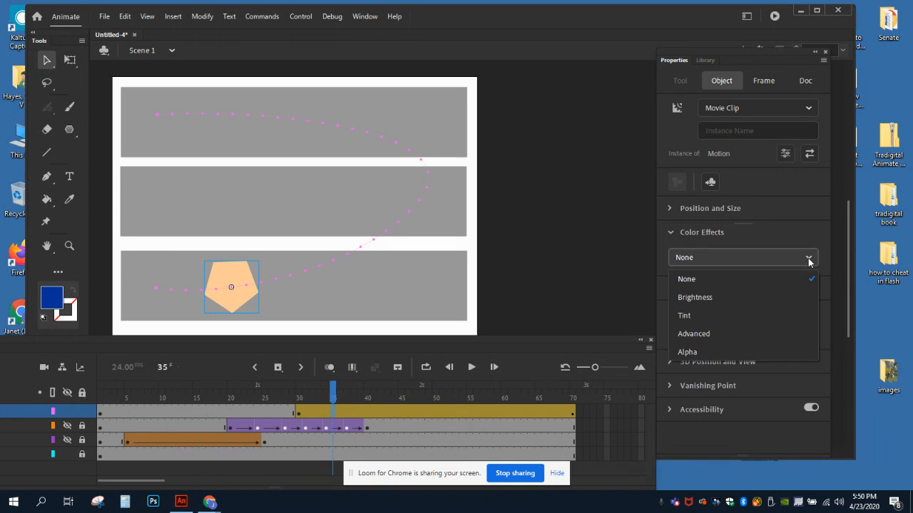
{"action": "left_click", "coordinate": [692, 318]}
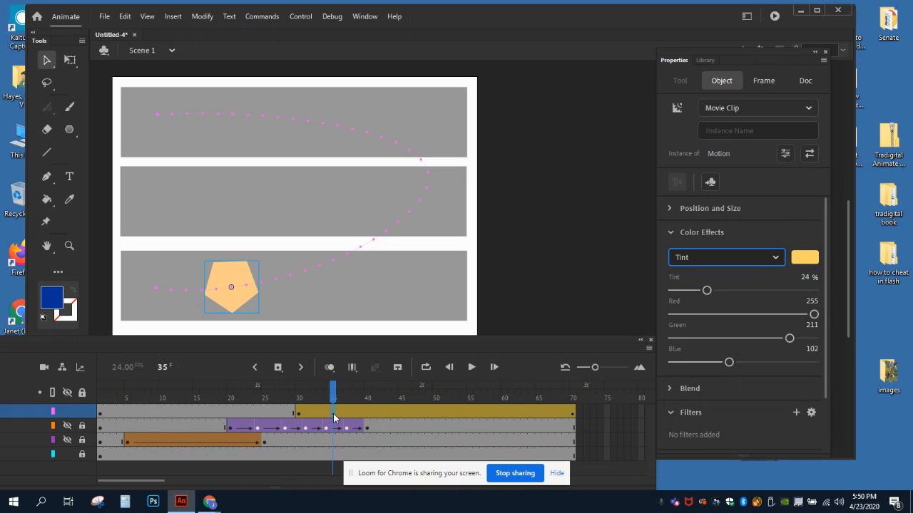
{"action": "left_click", "coordinate": [805, 258]}
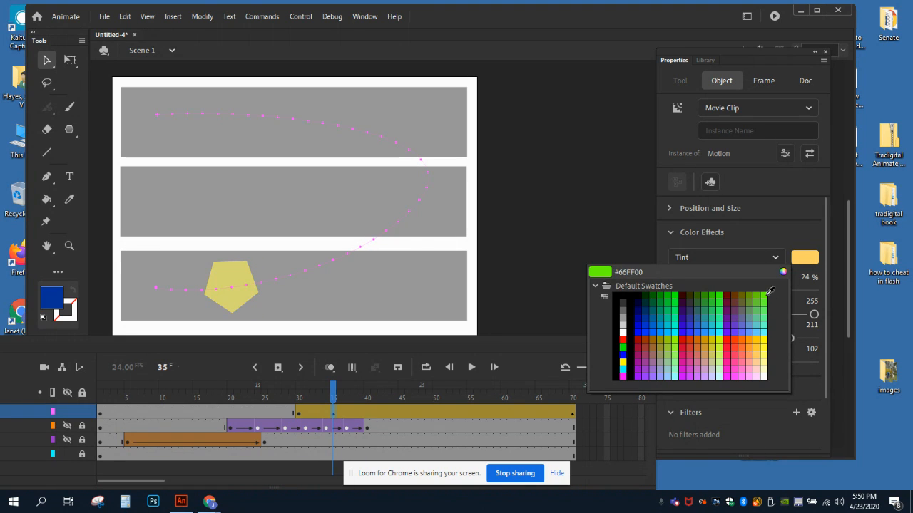
{"action": "left_click", "coordinate": [763, 295]}
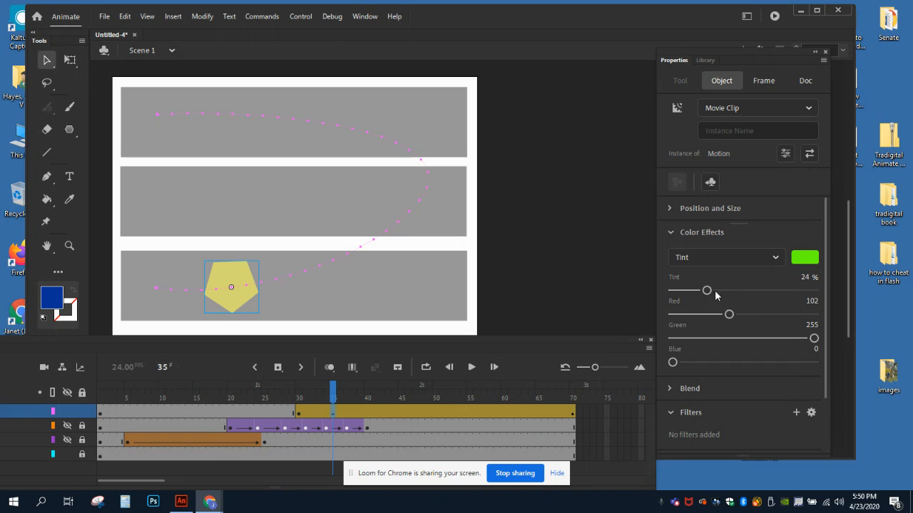
{"action": "left_click_drag", "start_coordinate": [707, 291], "coordinate": [770, 295]}
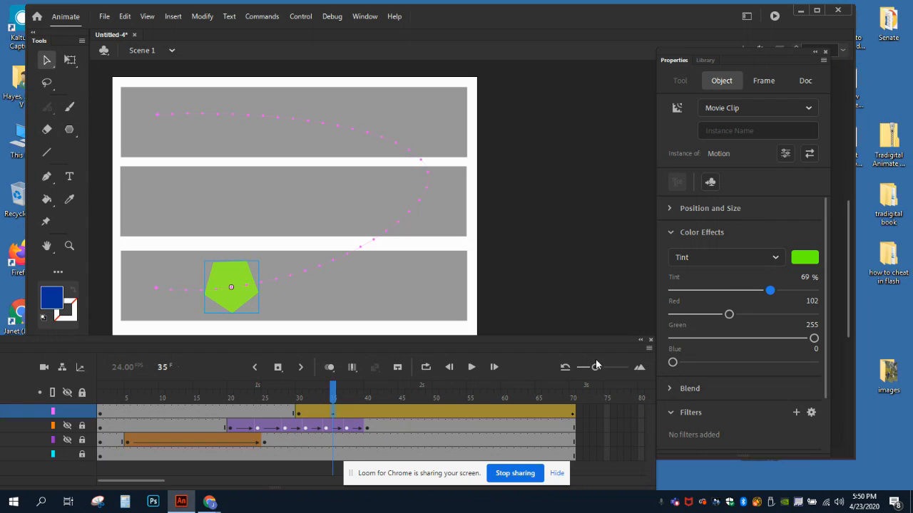
Step: Change the pentagon's tint color to pink-red #FF0066 at frame 40 of the motion tween
{"action": "left_click", "coordinate": [300, 418]}
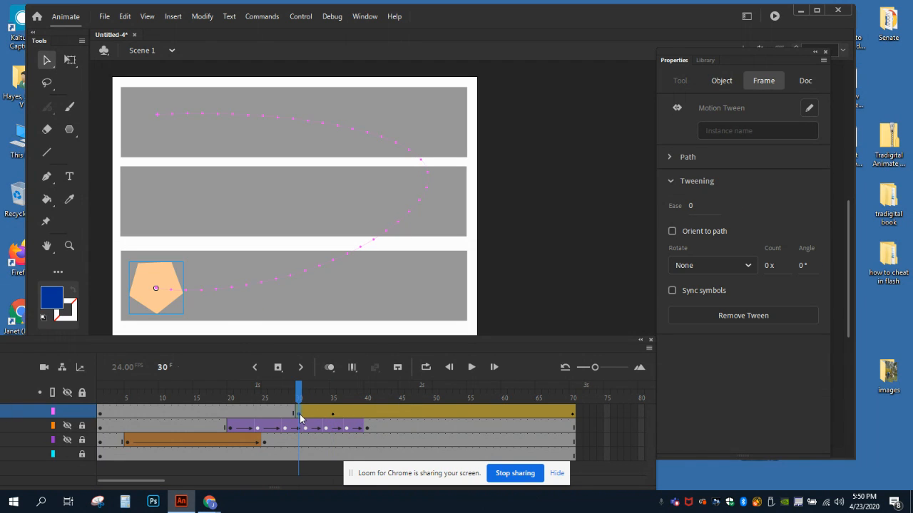
{"action": "left_click", "coordinate": [333, 418]}
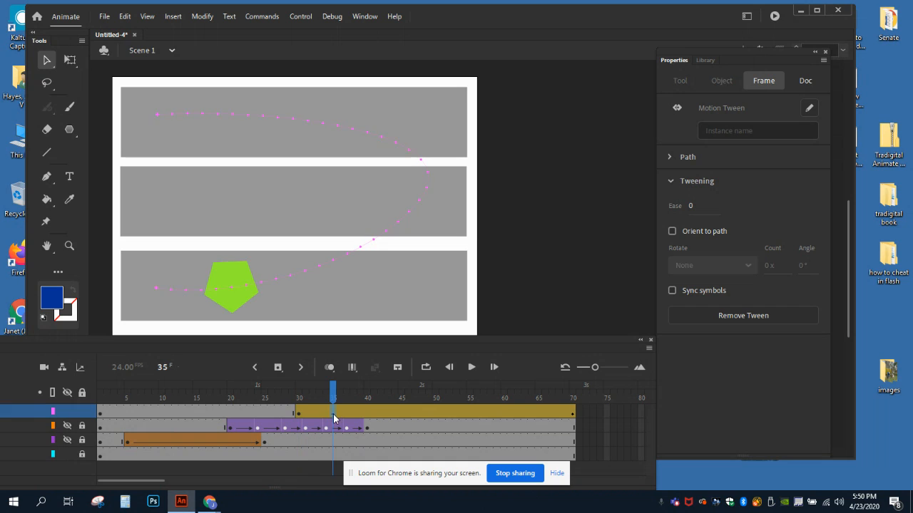
{"action": "left_click", "coordinate": [371, 413]}
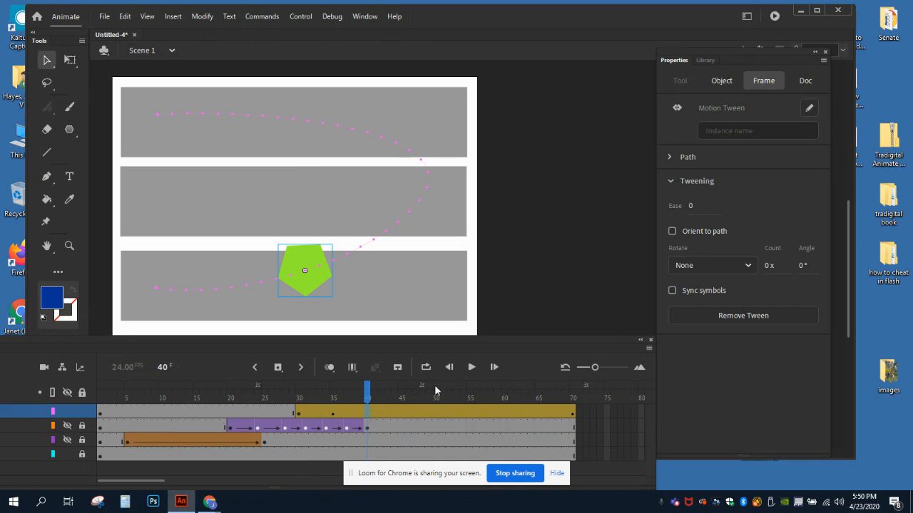
{"action": "left_click", "coordinate": [721, 81]}
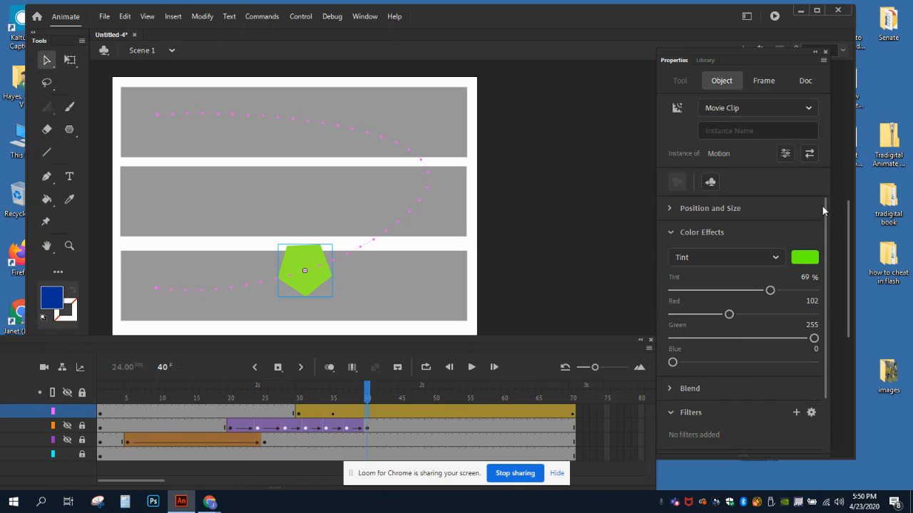
{"action": "left_click", "coordinate": [806, 257]}
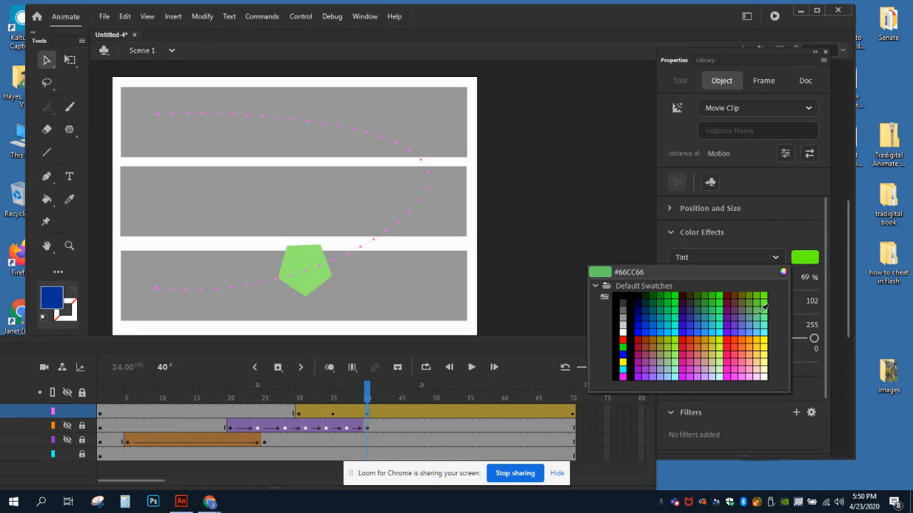
{"action": "left_click", "coordinate": [731, 353]}
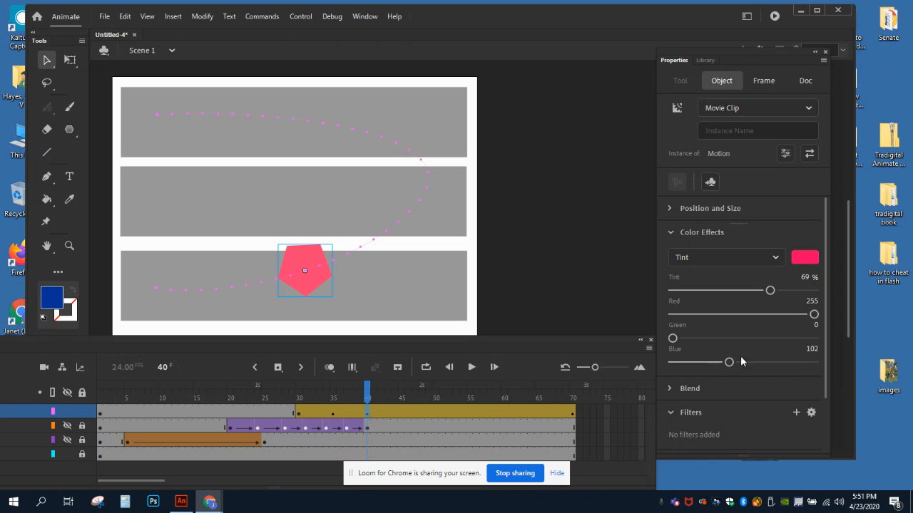
Step: Tint the pentagon yellow #FFFF33 at 87% at frame 45 of the motion tween
{"action": "left_click", "coordinate": [399, 411]}
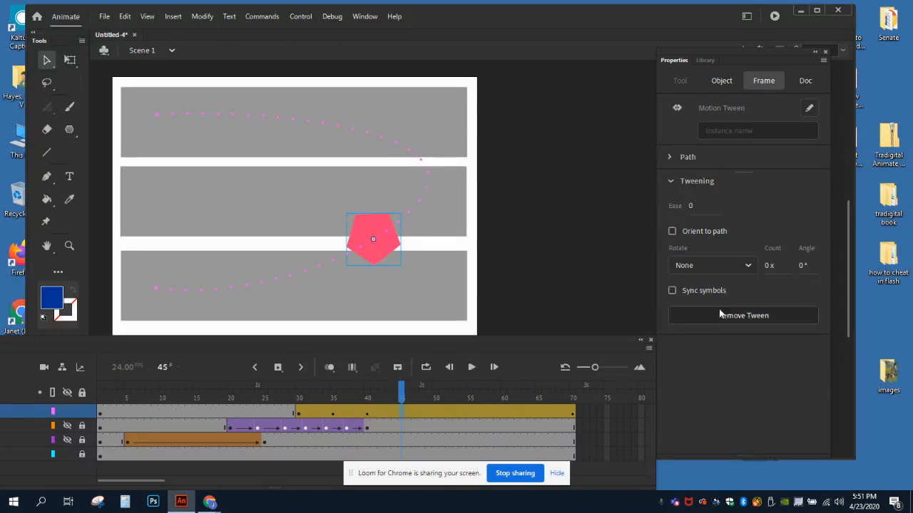
{"action": "left_click", "coordinate": [721, 81]}
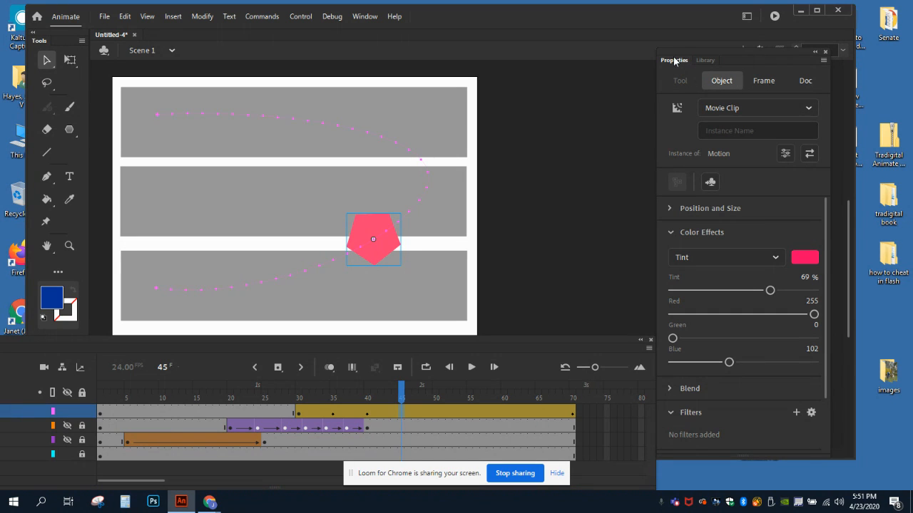
{"action": "left_click", "coordinate": [802, 260]}
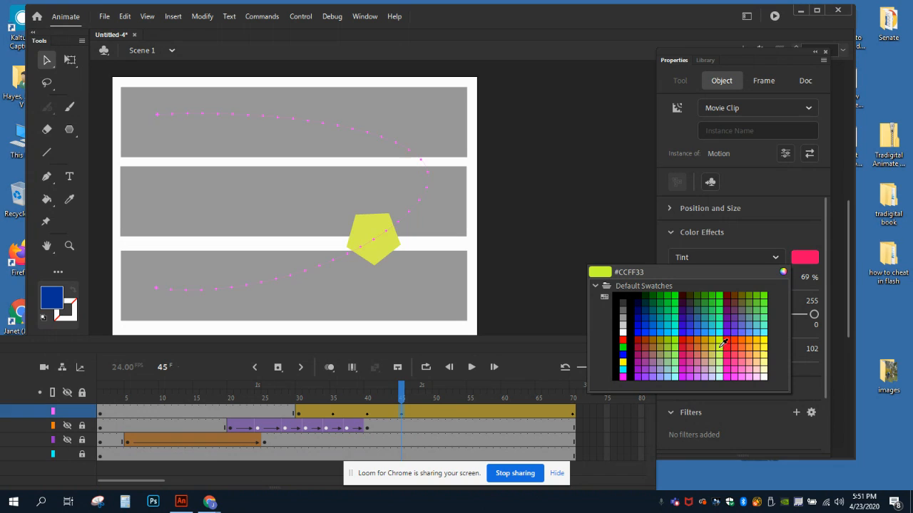
{"action": "left_click", "coordinate": [760, 342]}
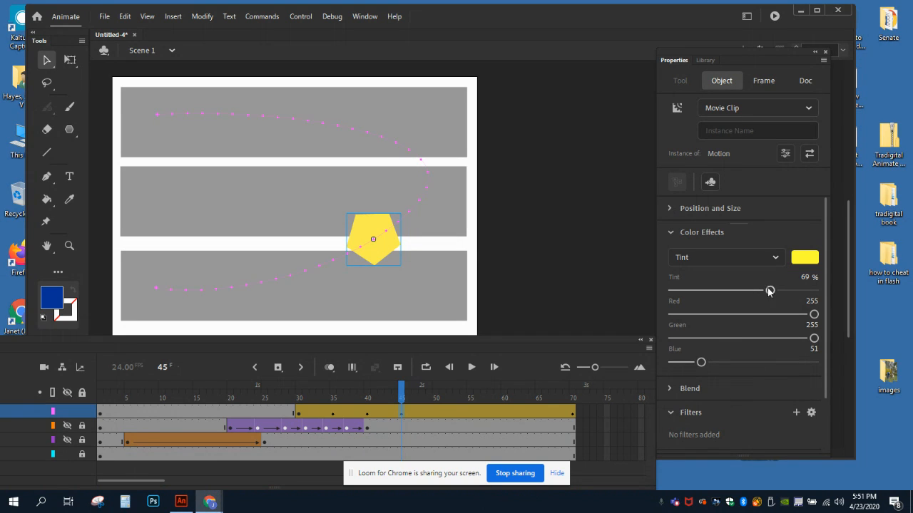
{"action": "left_click_drag", "start_coordinate": [769, 290], "coordinate": [795, 290]}
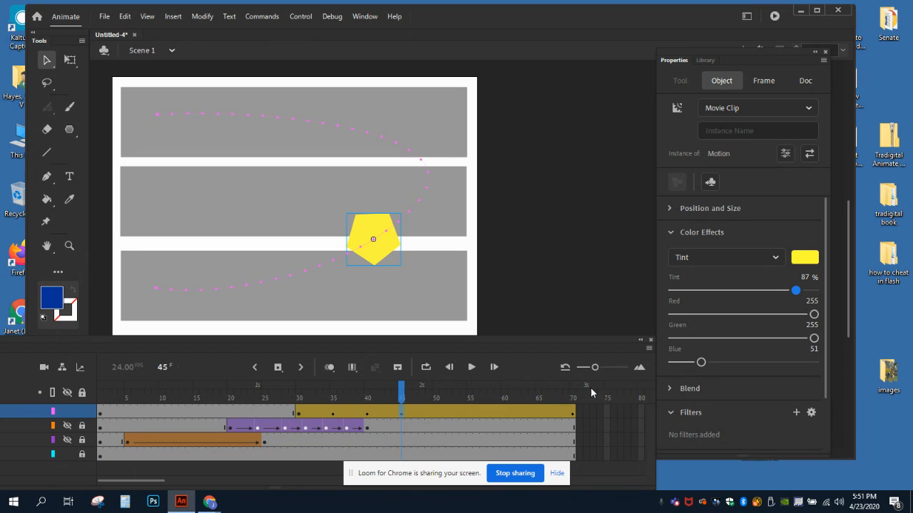
Step: Change the pentagon's tint color to purple #9966FF at frame 50 of the motion tween
{"action": "left_click", "coordinate": [437, 412]}
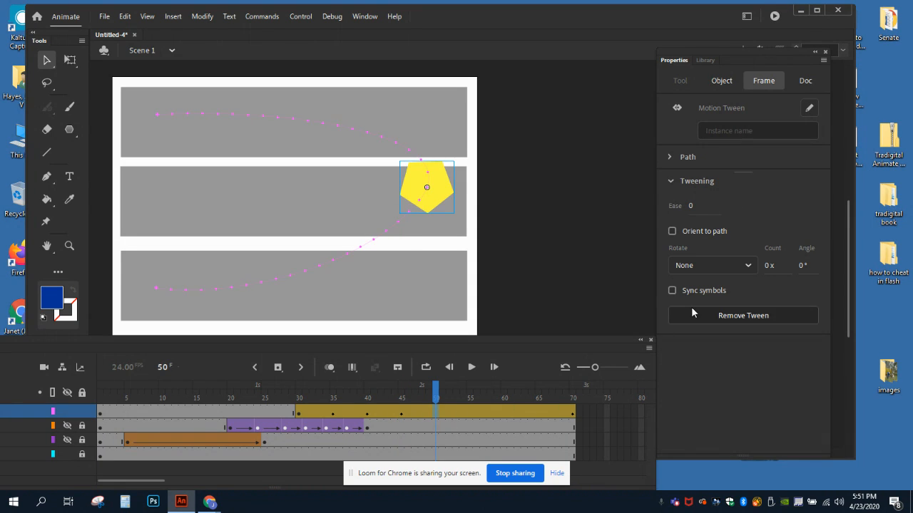
{"action": "left_click", "coordinate": [722, 81]}
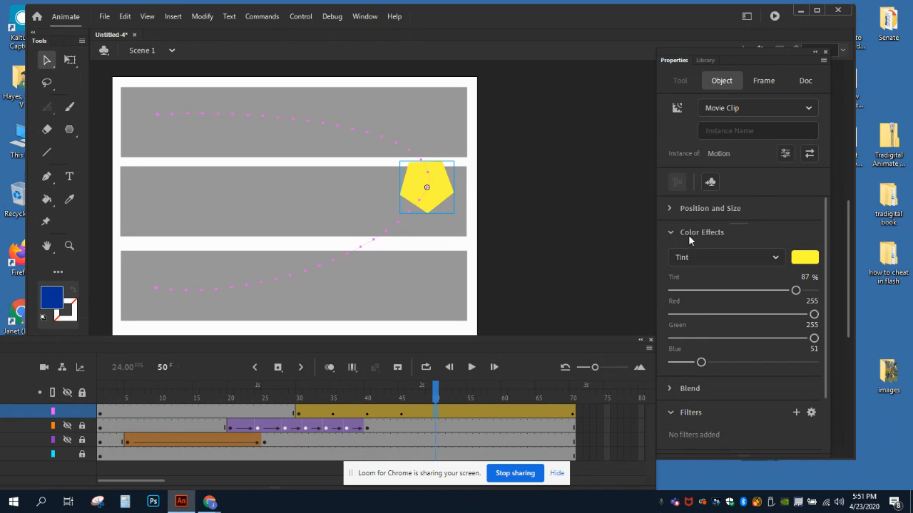
{"action": "left_click", "coordinate": [805, 258]}
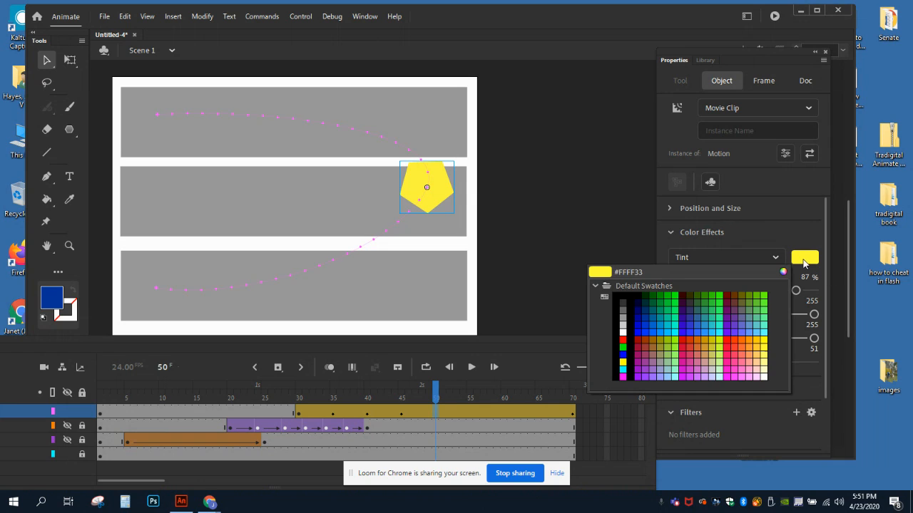
{"action": "left_click", "coordinate": [657, 373]}
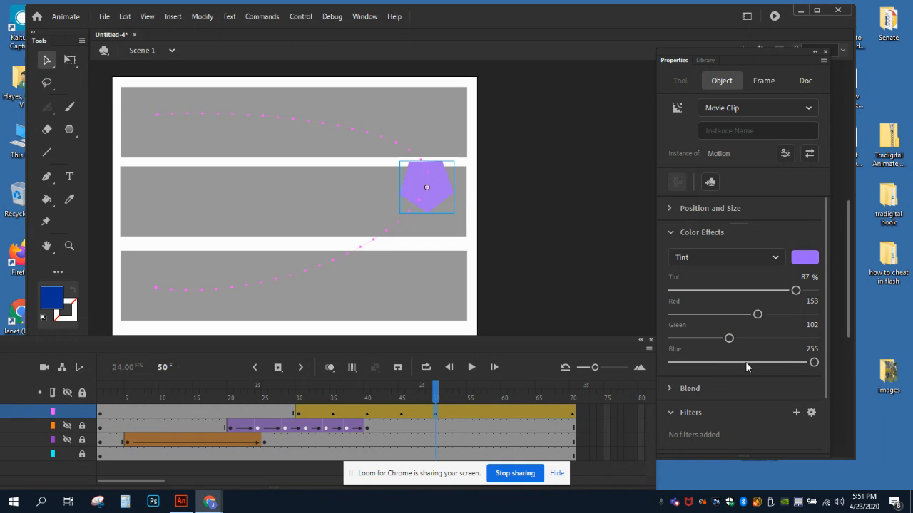
Step: Tint the pentagon red at frame 55 with 54% tint, Red 246, Green 0 and Blue 51
{"action": "left_click", "coordinate": [473, 411]}
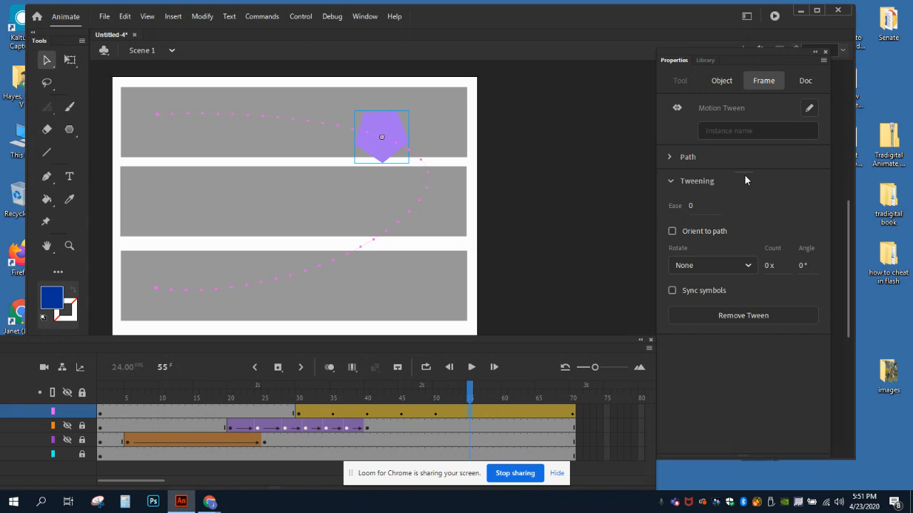
{"action": "left_click", "coordinate": [722, 80]}
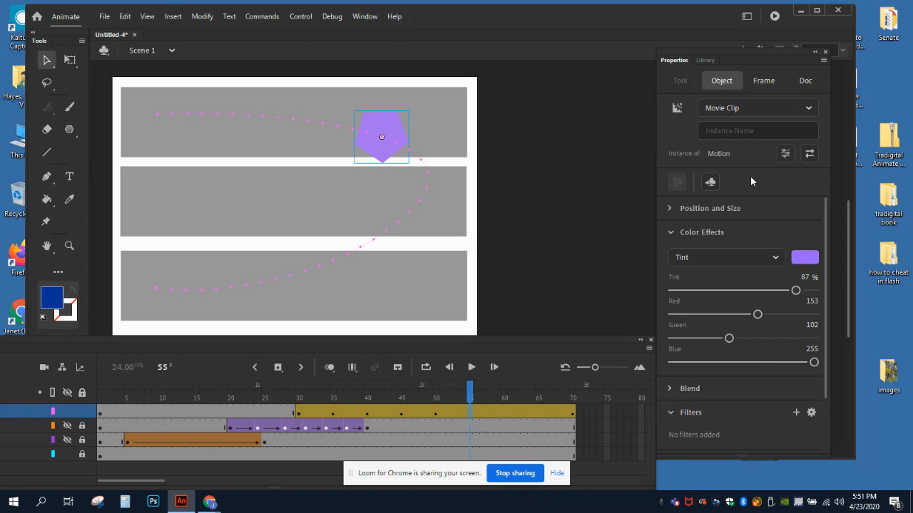
{"action": "left_click", "coordinate": [805, 257]}
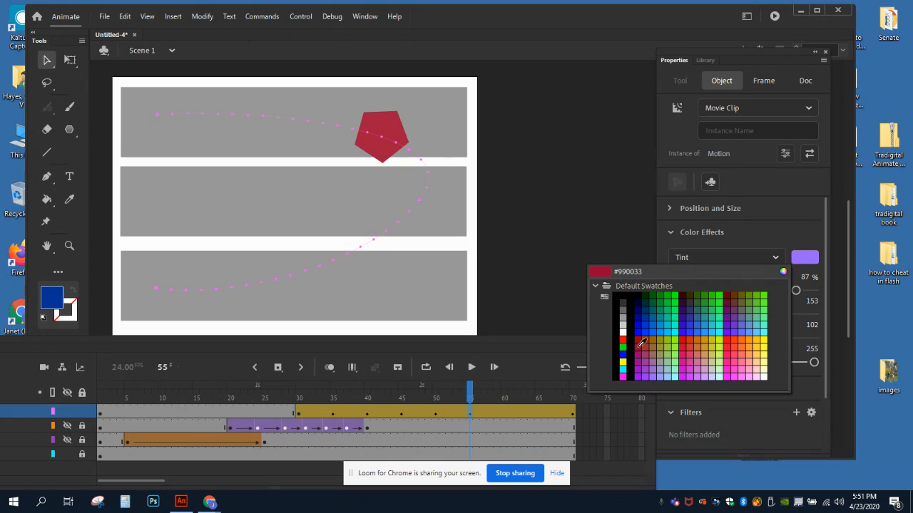
{"action": "left_click", "coordinate": [641, 343]}
{"action": "left_click_drag", "start_coordinate": [795, 291], "coordinate": [809, 315]}
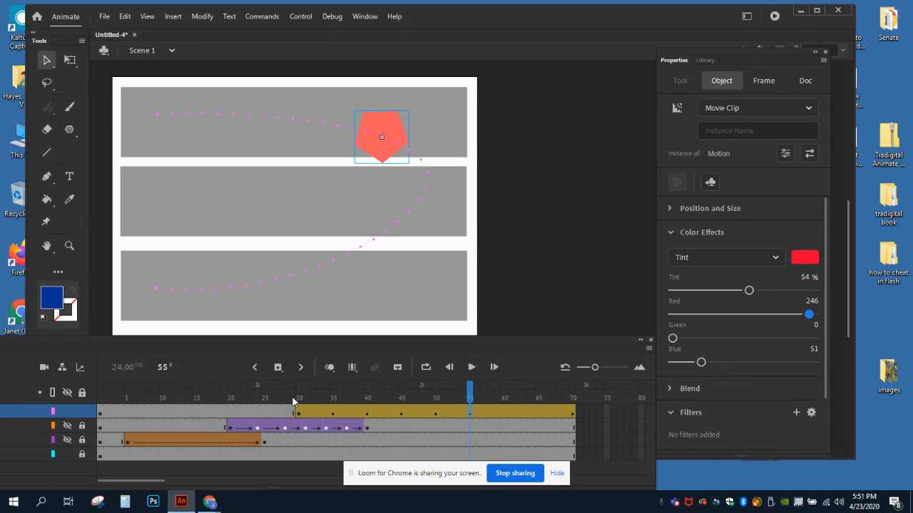
Step: Tint the pentagon light orange-brown at frame 70 with 33% tint, Red 207, Green 153 and Blue 102
{"action": "left_click_drag", "start_coordinate": [299, 386], "coordinate": [575, 393]}
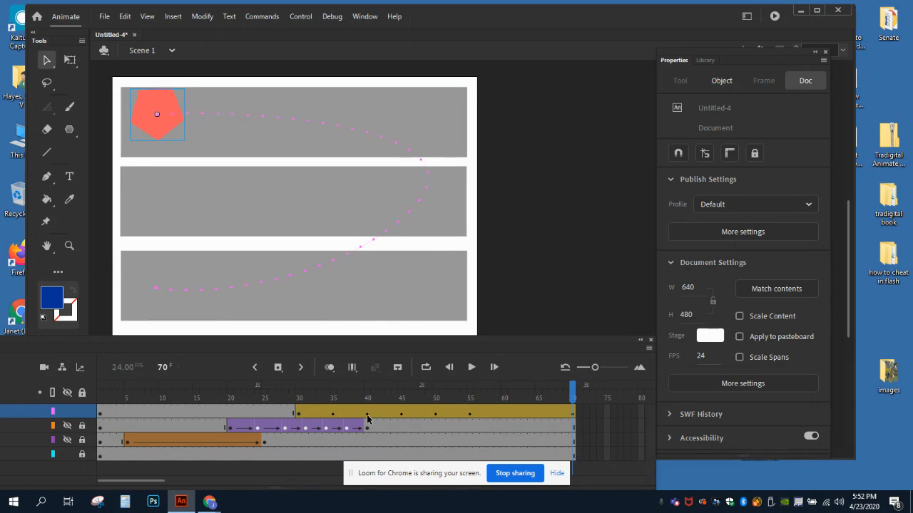
{"action": "left_click", "coordinate": [574, 413]}
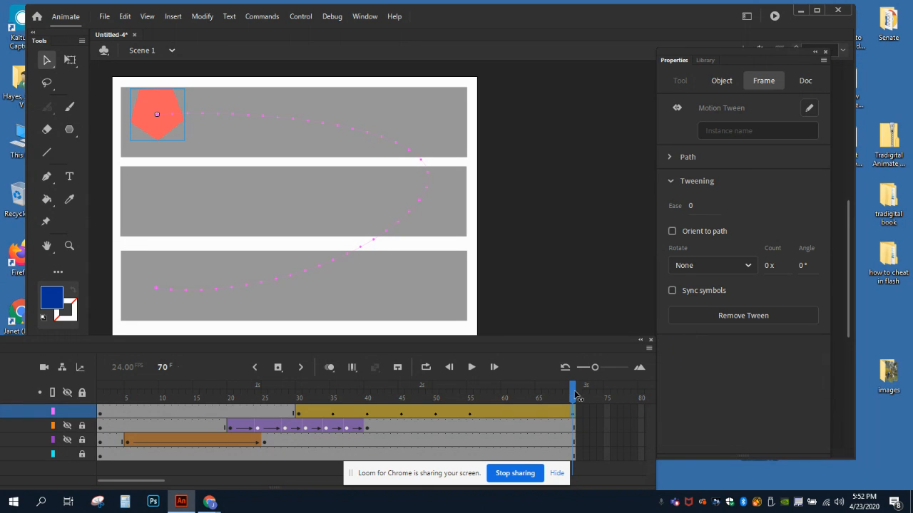
{"action": "left_click", "coordinate": [721, 81]}
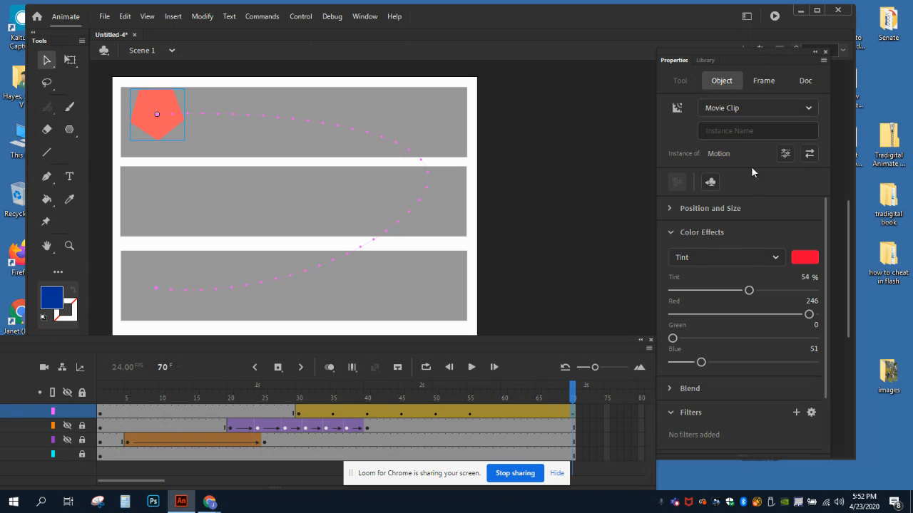
{"action": "left_click", "coordinate": [805, 258]}
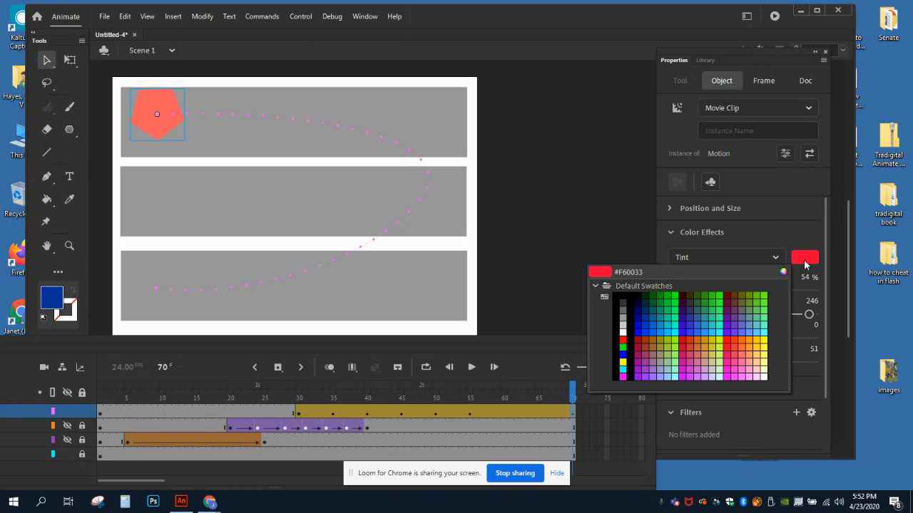
{"action": "left_click", "coordinate": [760, 347]}
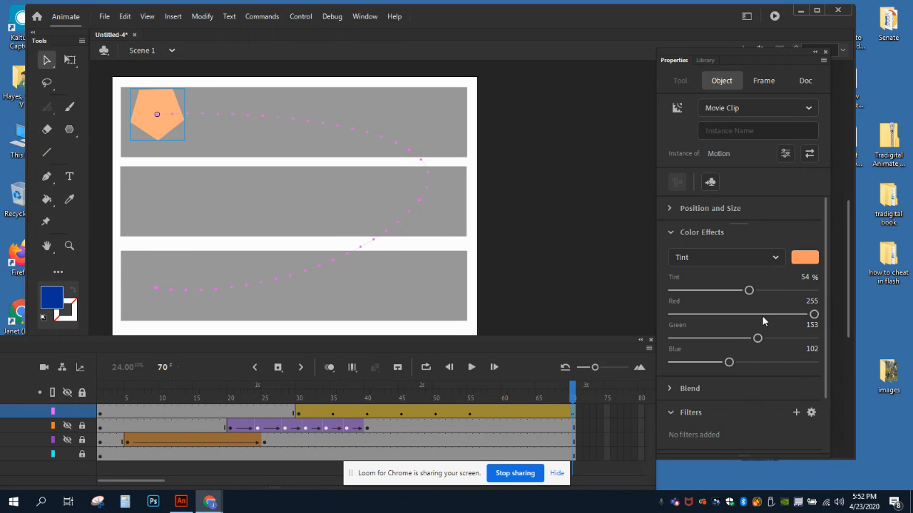
{"action": "left_click_drag", "start_coordinate": [748, 291], "coordinate": [718, 291]}
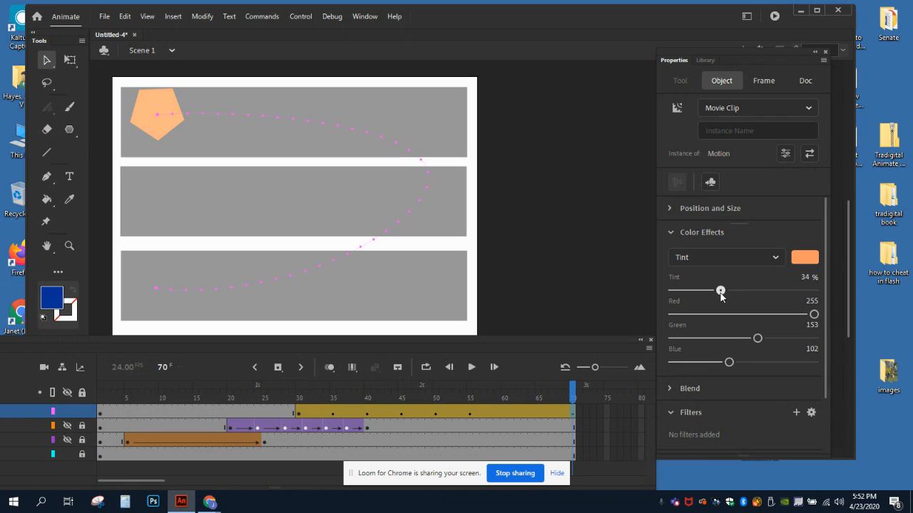
{"action": "left_click_drag", "start_coordinate": [813, 315], "coordinate": [786, 315]}
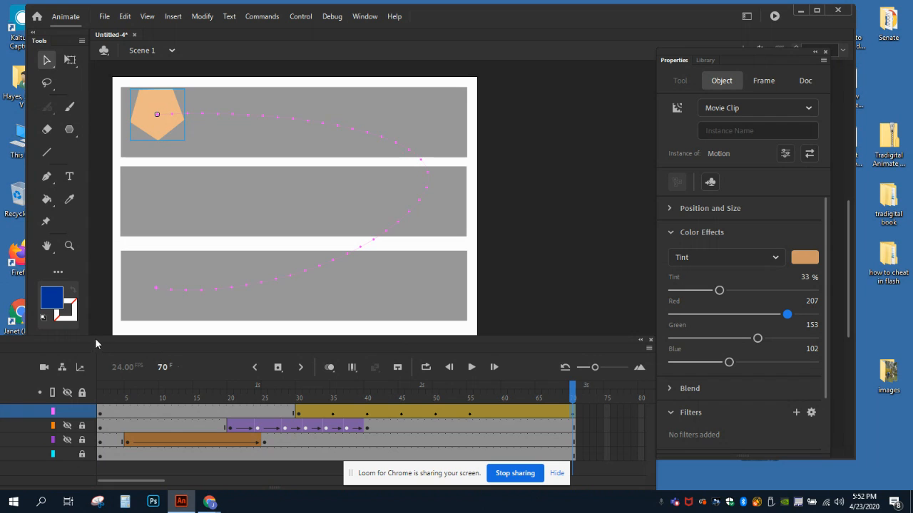
Step: Unhide the Classic_Tween and Shape_Tween layers and lock the Motion_Tween layer
{"action": "left_click_drag", "start_coordinate": [95, 344], "coordinate": [254, 352]}
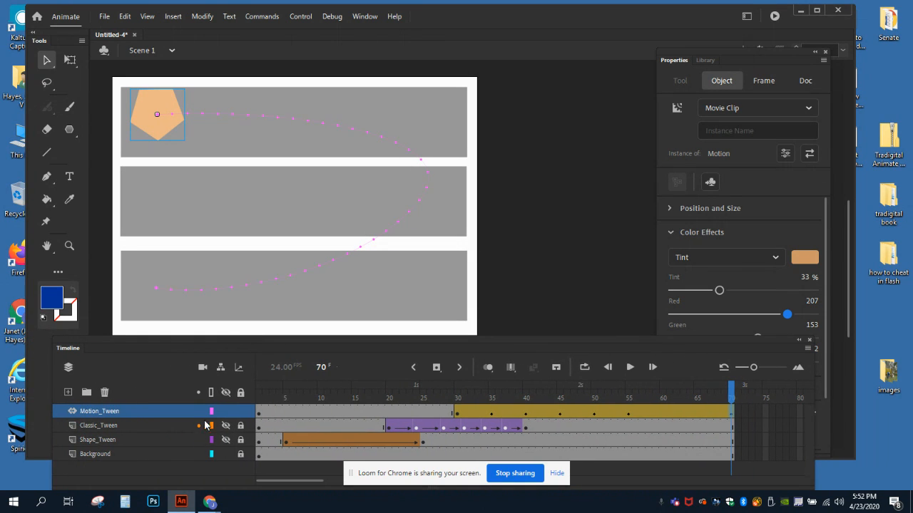
{"action": "left_click", "coordinate": [226, 425]}
{"action": "left_click", "coordinate": [225, 439]}
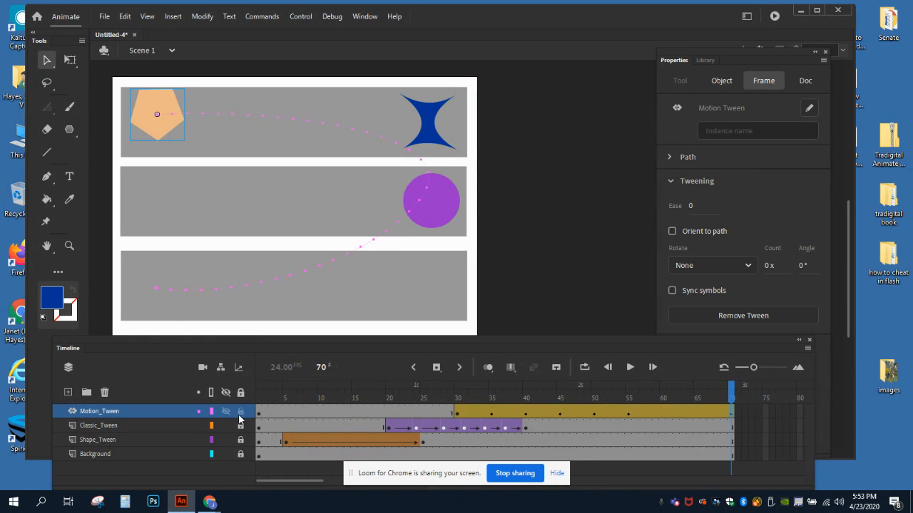
Step: Preview all three tweens by scrubbing the playhead from frame 1 to frame 66, stepping closely through frames 34 to 40
{"action": "left_click", "coordinate": [260, 386]}
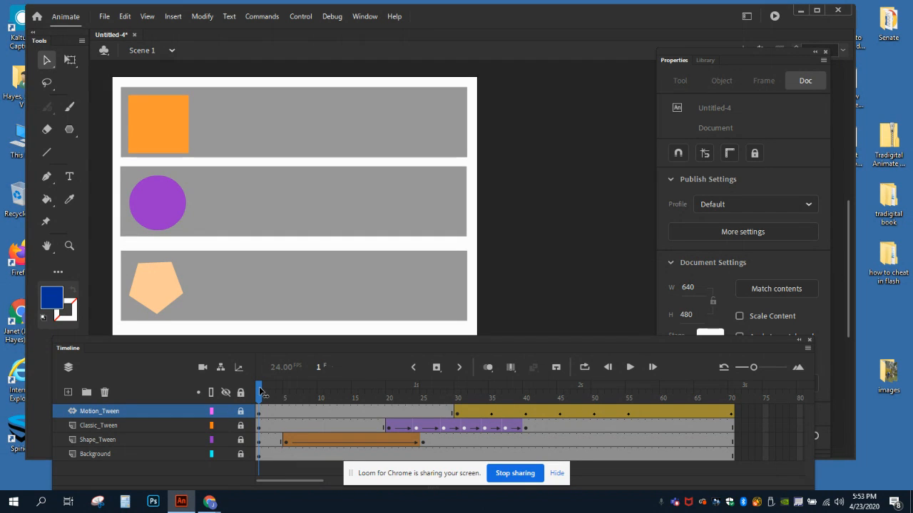
{"action": "left_click_drag", "start_coordinate": [261, 391], "coordinate": [484, 399]}
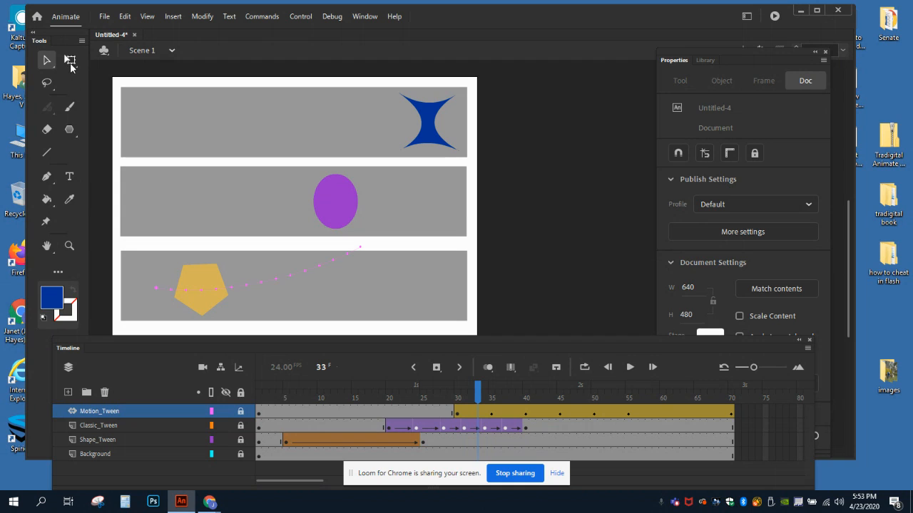
{"action": "left_click", "coordinate": [486, 391]}
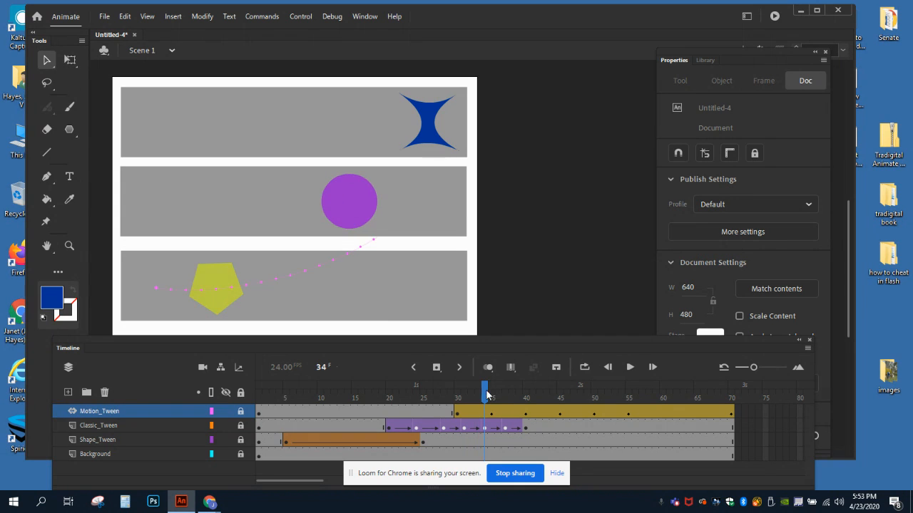
{"action": "left_click", "coordinate": [499, 392]}
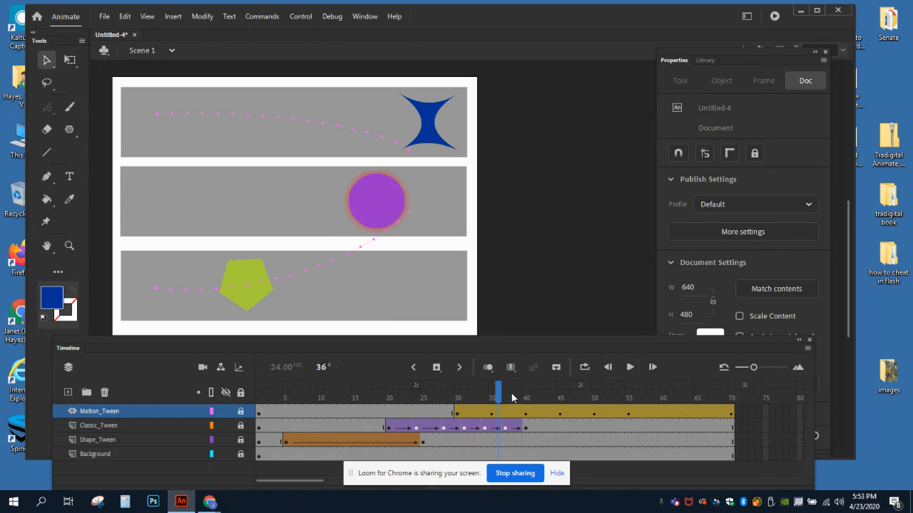
{"action": "left_click", "coordinate": [506, 390]}
{"action": "left_click", "coordinate": [513, 392]}
{"action": "left_click", "coordinate": [521, 393]}
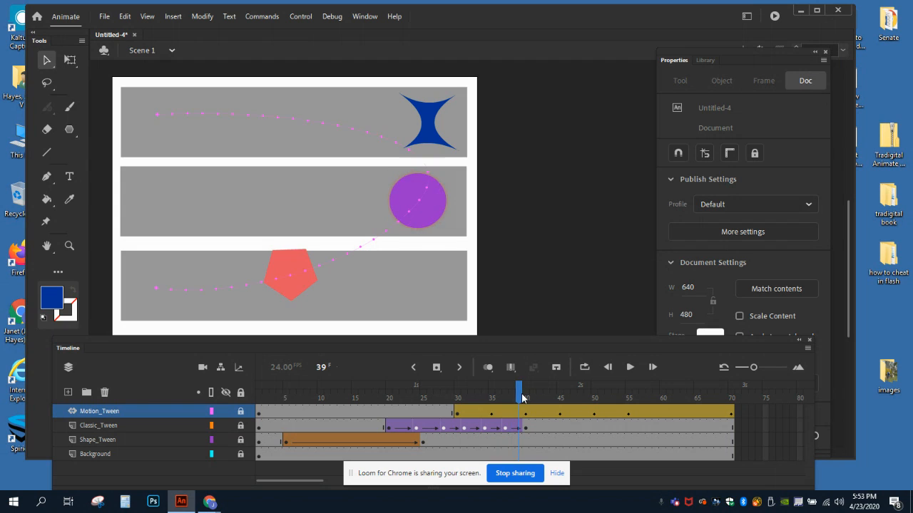
{"action": "left_click", "coordinate": [525, 393]}
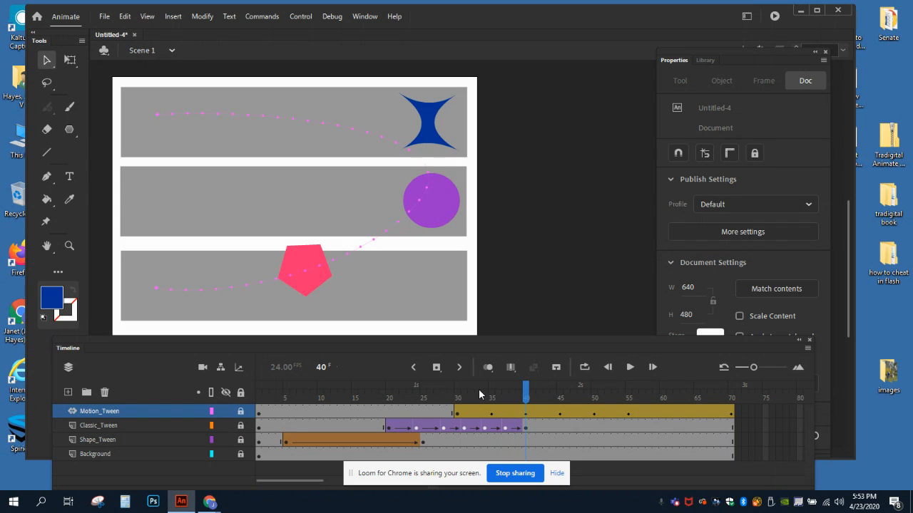
{"action": "left_click_drag", "start_coordinate": [479, 395], "coordinate": [703, 392]}
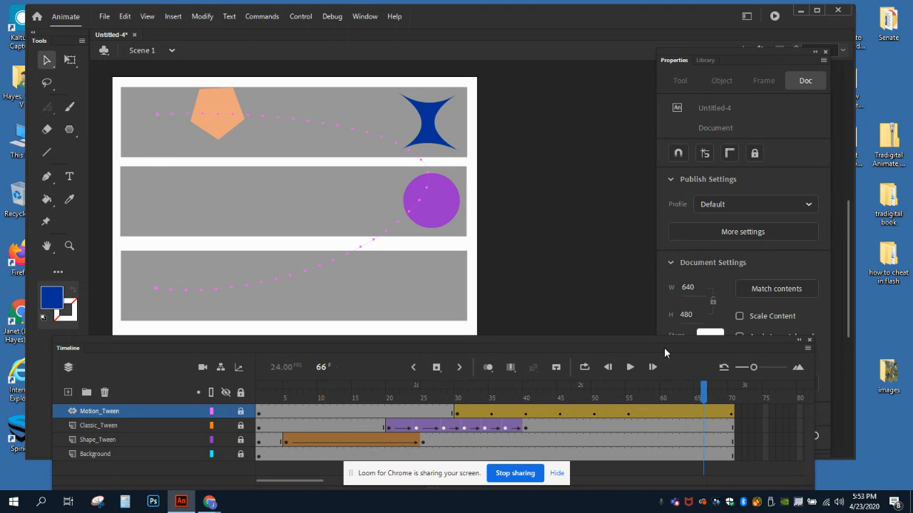
Step: Reposition the floating timeline slightly higher, keeping its layer names and playback controls in view
{"action": "left_click_drag", "start_coordinate": [652, 342], "coordinate": [515, 342]}
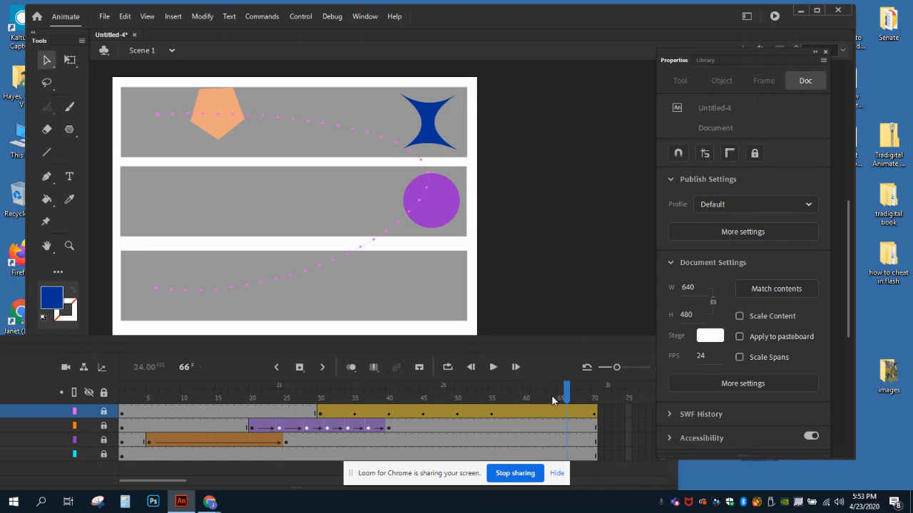
{"action": "left_click_drag", "start_coordinate": [490, 338], "coordinate": [632, 317]}
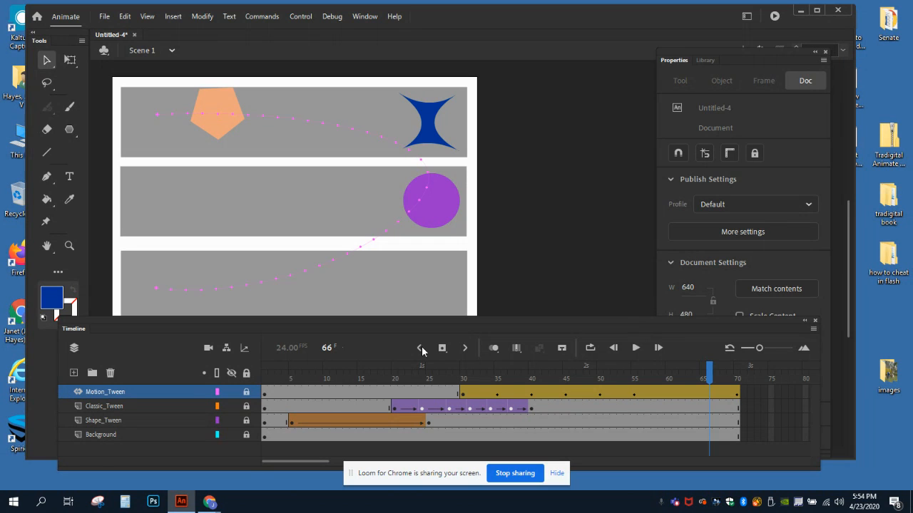